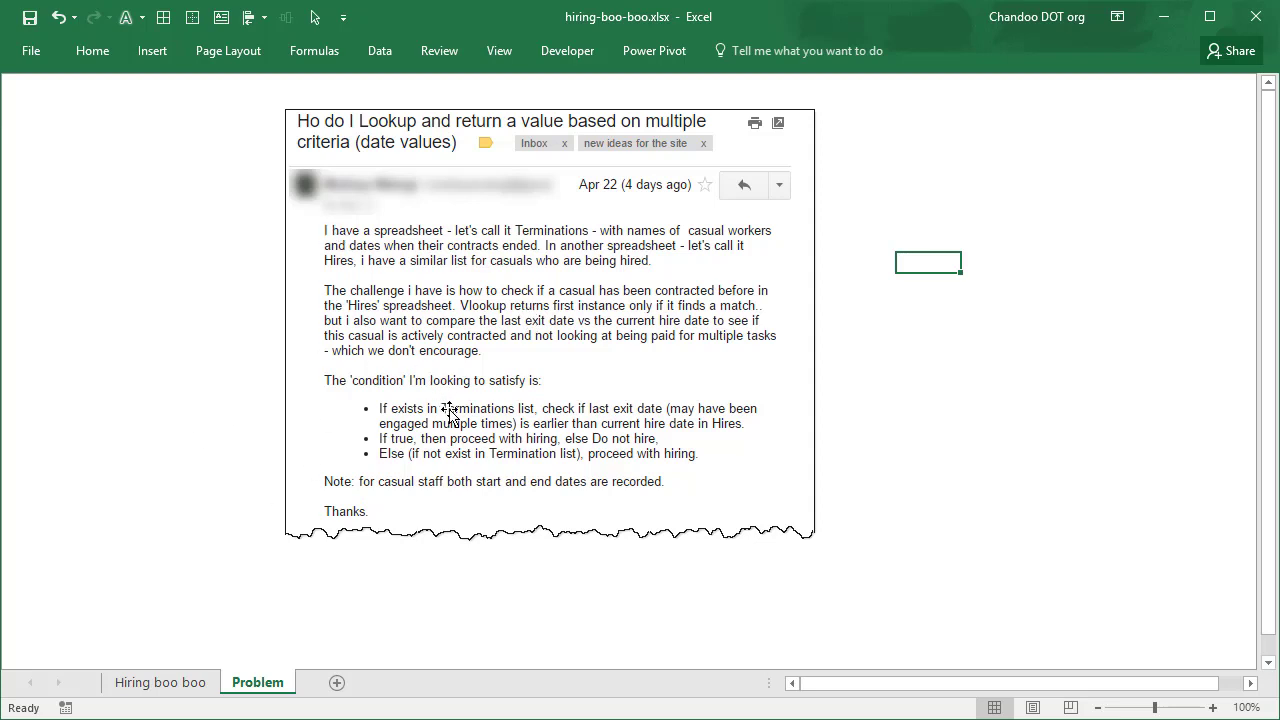
Open the Hiring boo boo sheet and examine the names, start dates and end dates in the Previous Hires table
click(165, 683)
click(618, 509)
drag(82, 232, 313, 583)
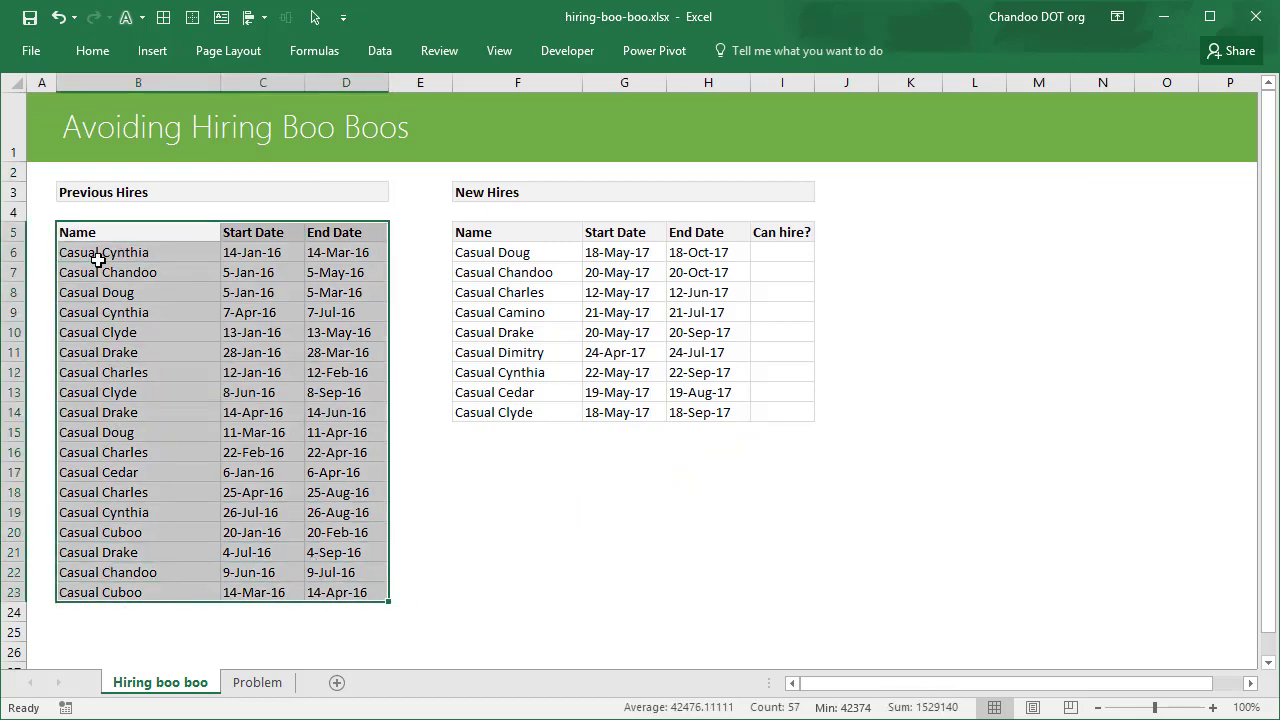
click(100, 250)
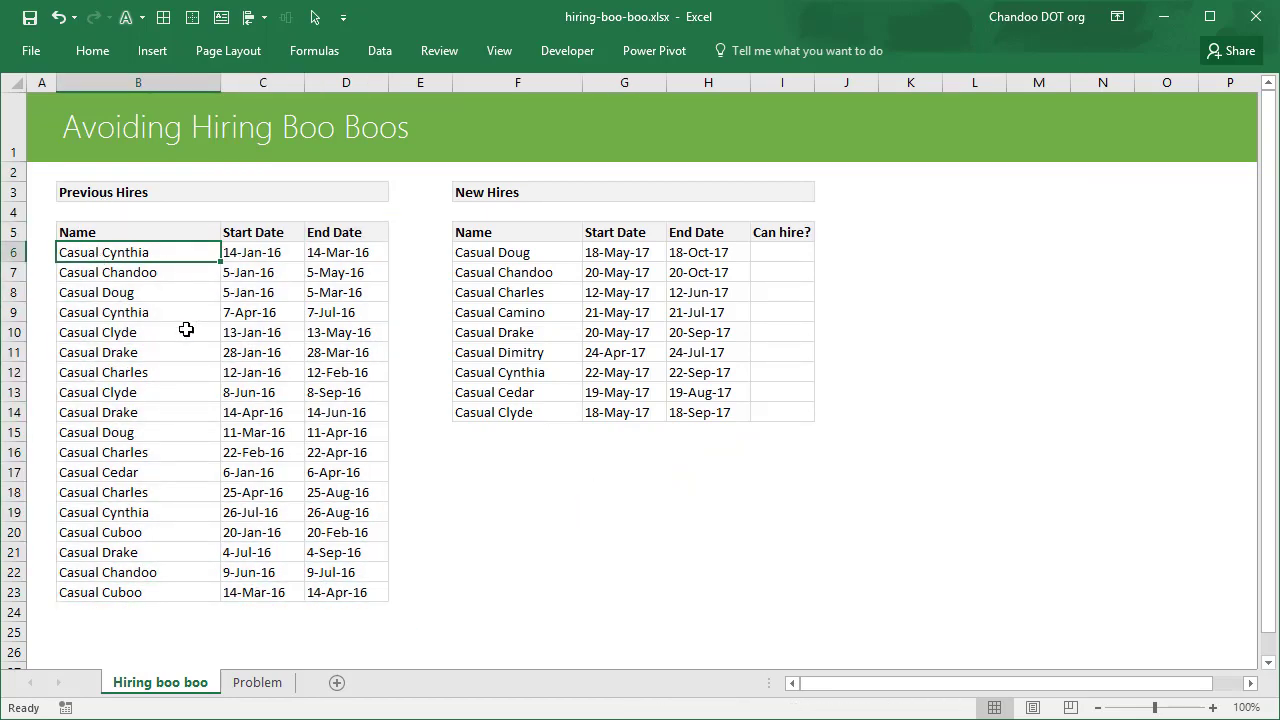
click(247, 249)
click(340, 251)
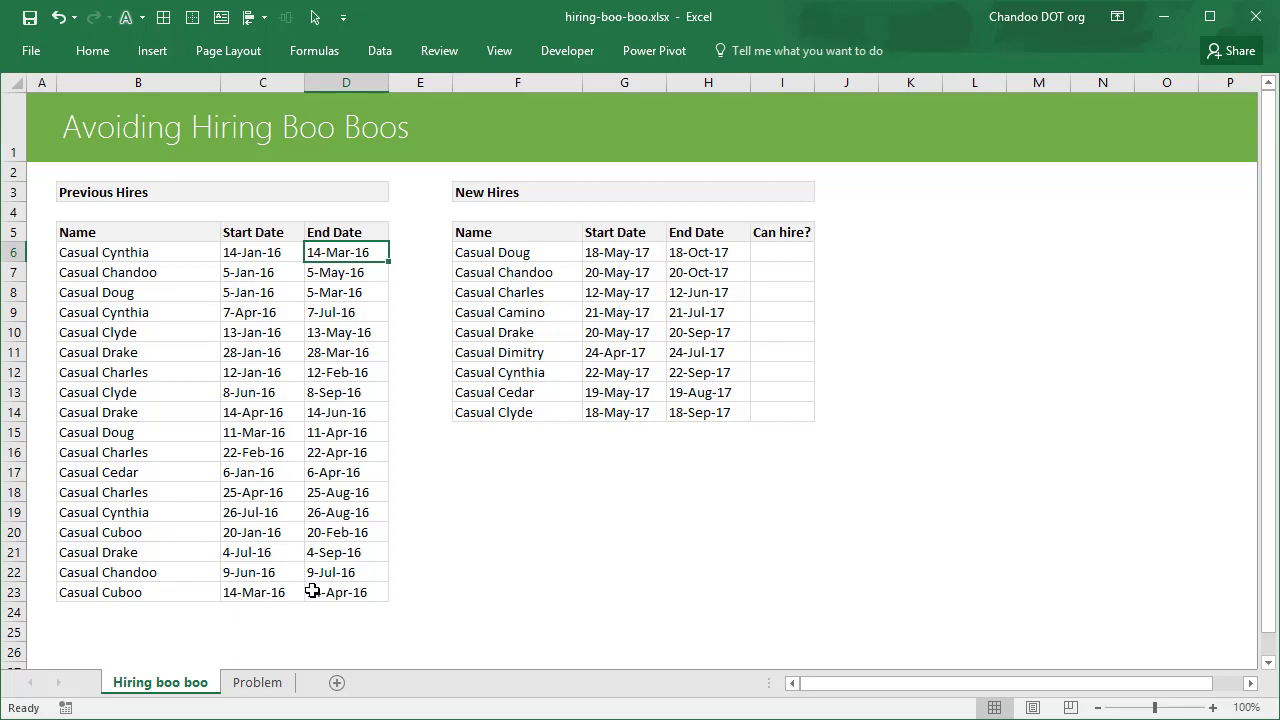
Examine the start and end dates in the New Hires table, especially those of the first new hire
drag(640, 252, 739, 408)
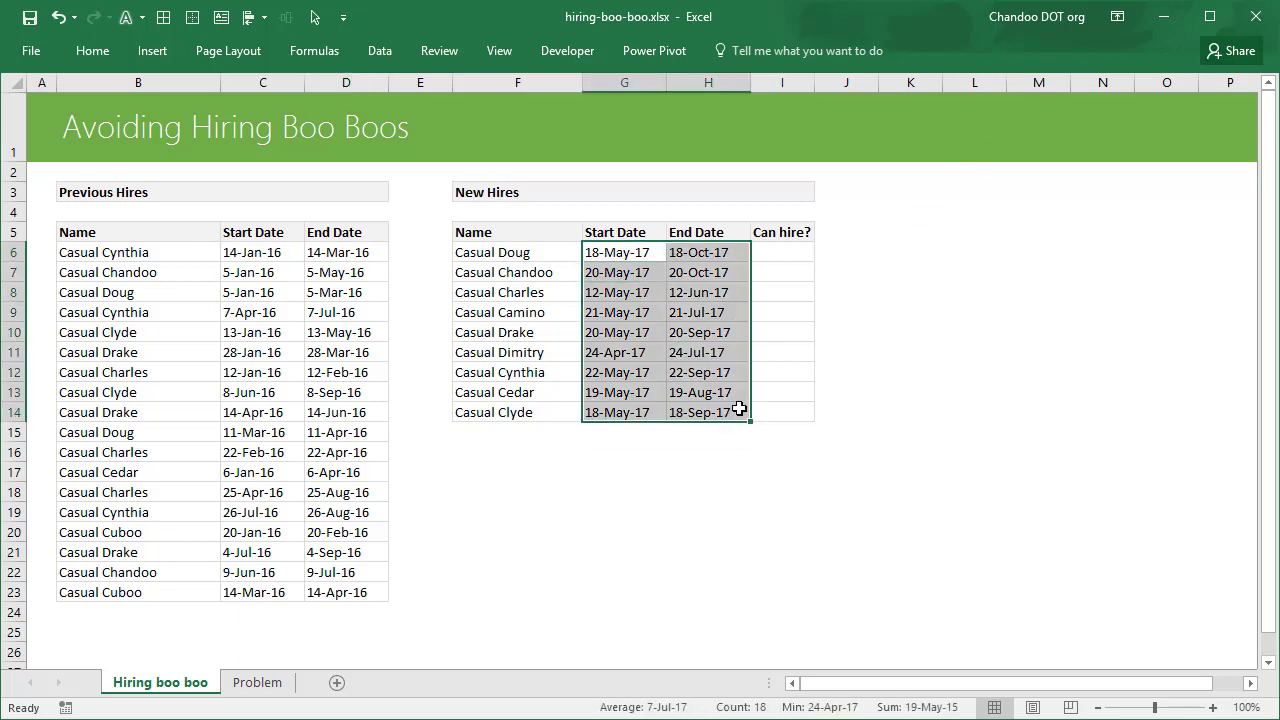
click(696, 528)
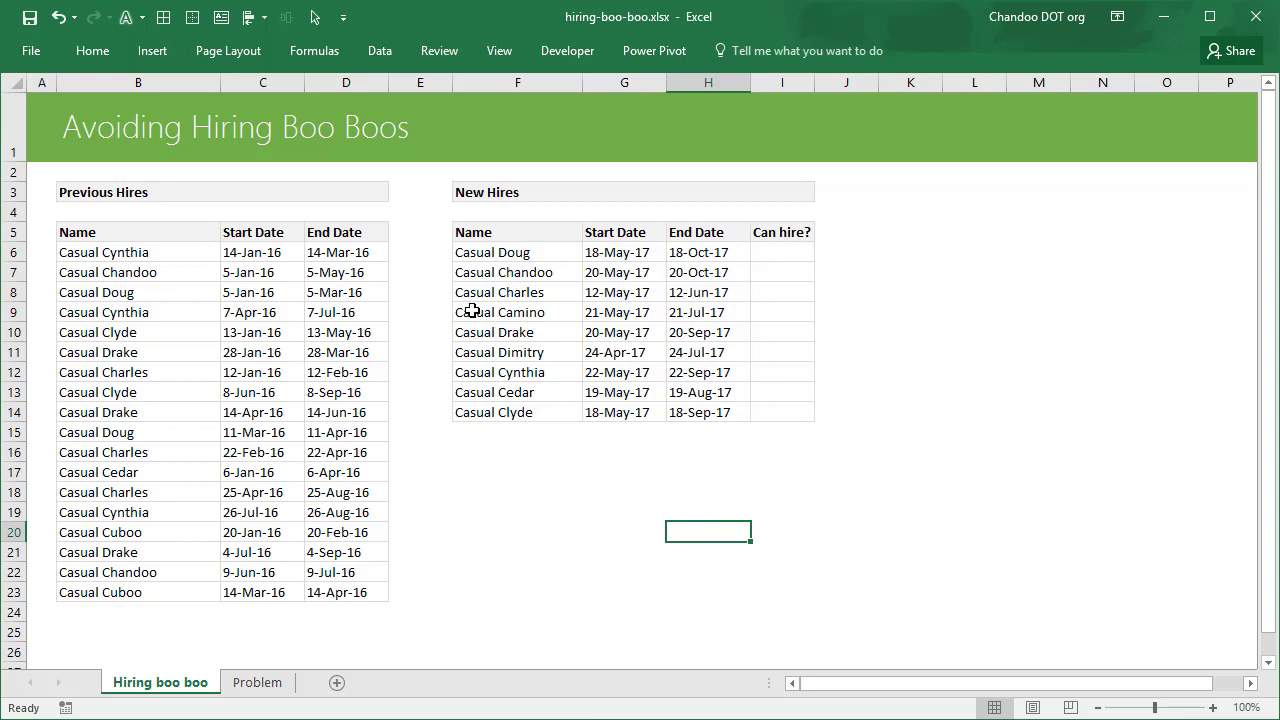
drag(516, 252, 707, 245)
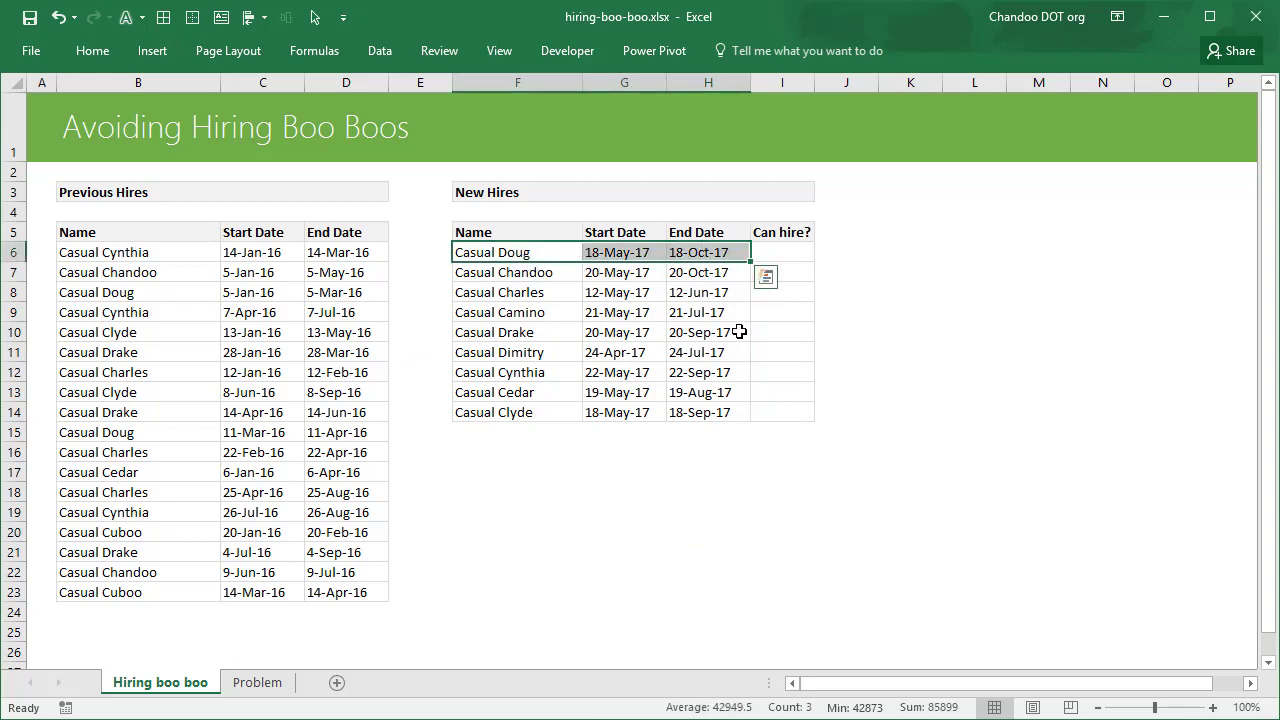
click(605, 256)
click(698, 252)
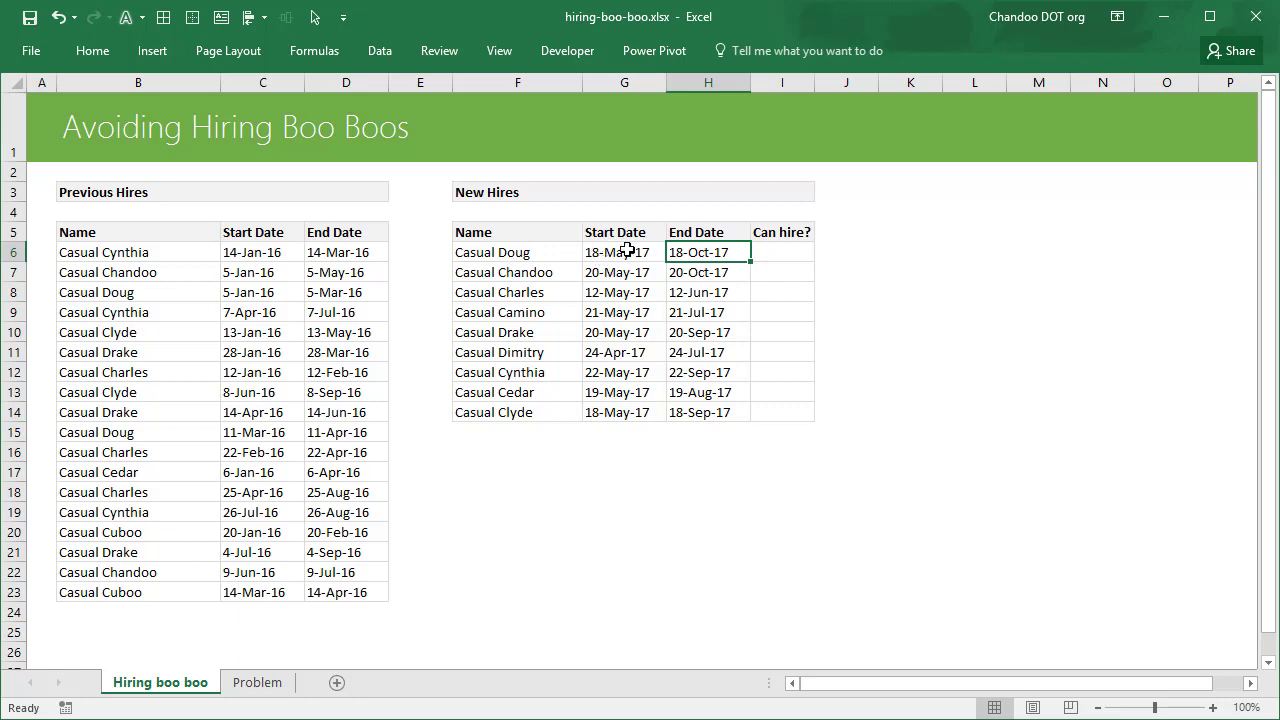
click(629, 250)
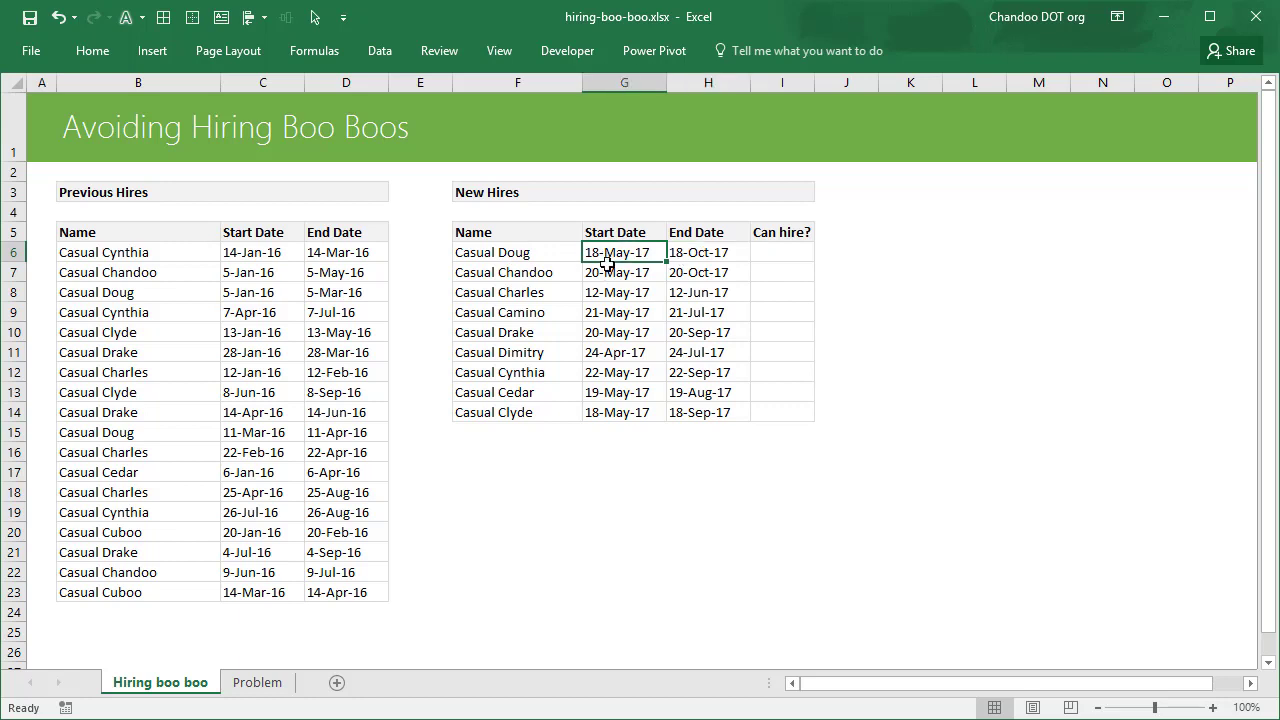
Locate the first new hire's earlier contracts in rows 8 and 15, and compare the date columns of both tables
click(138, 297)
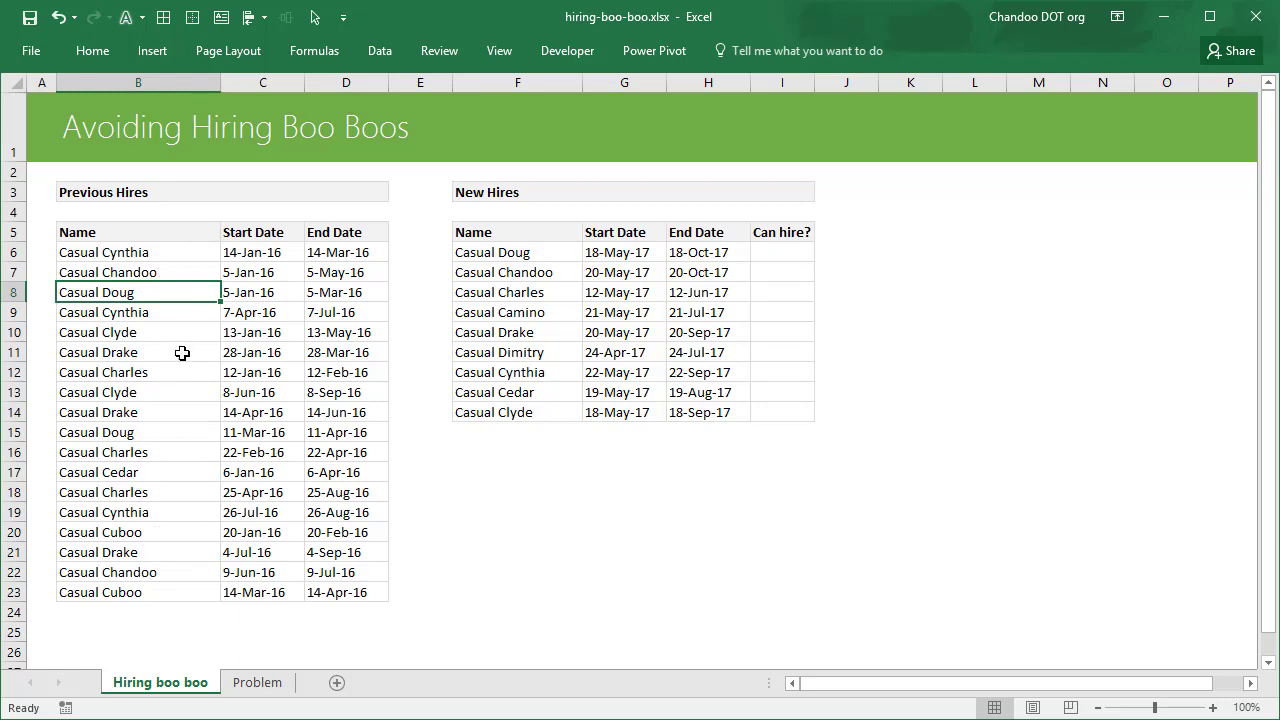
click(83, 435)
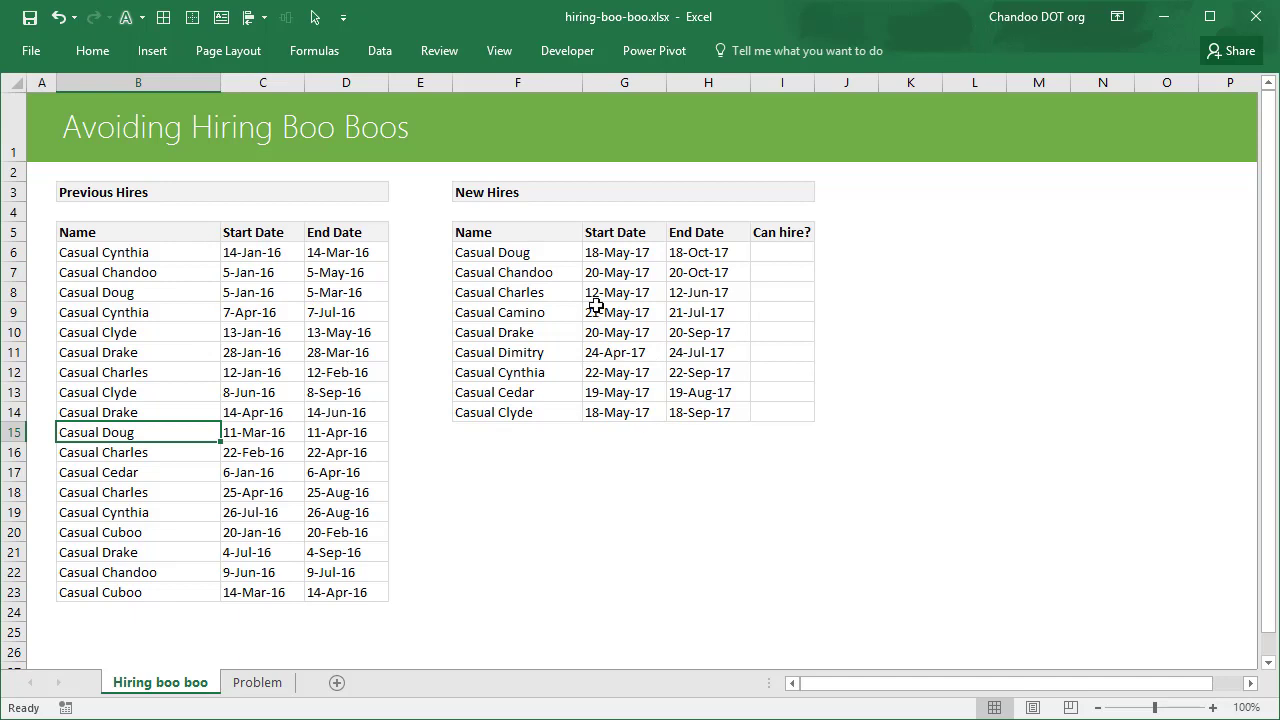
drag(612, 250, 634, 409)
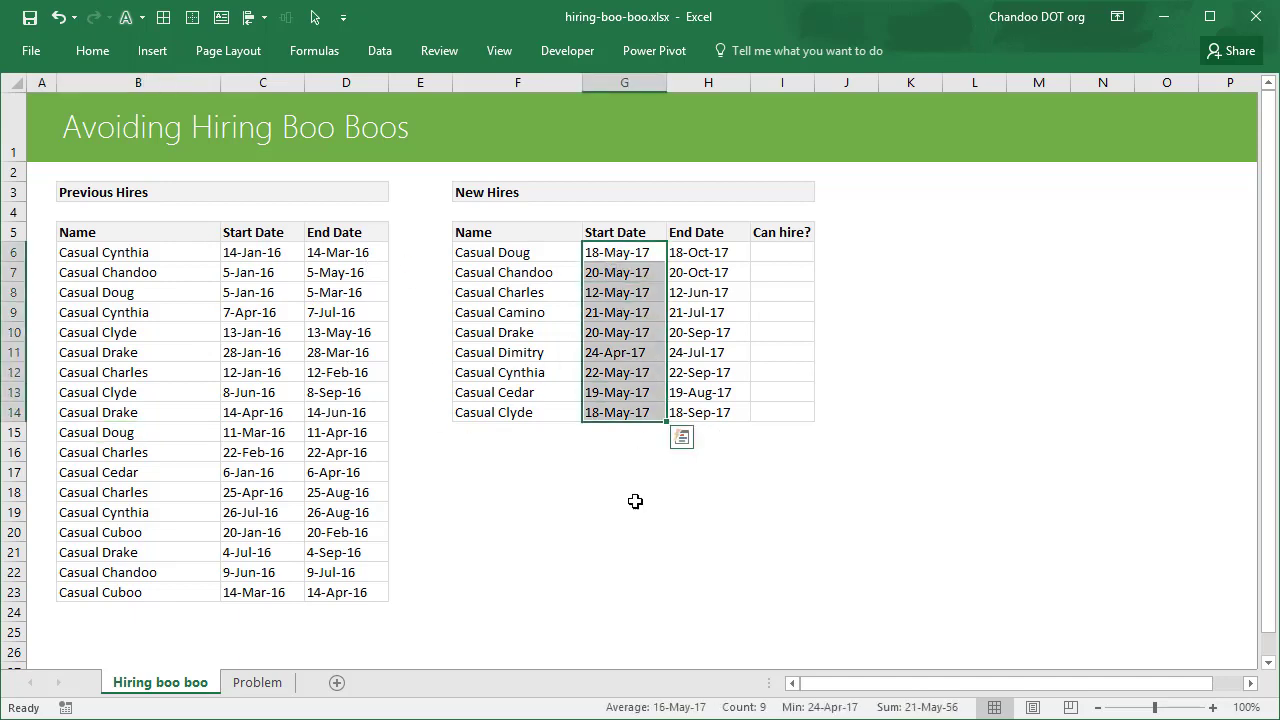
drag(254, 250, 349, 592)
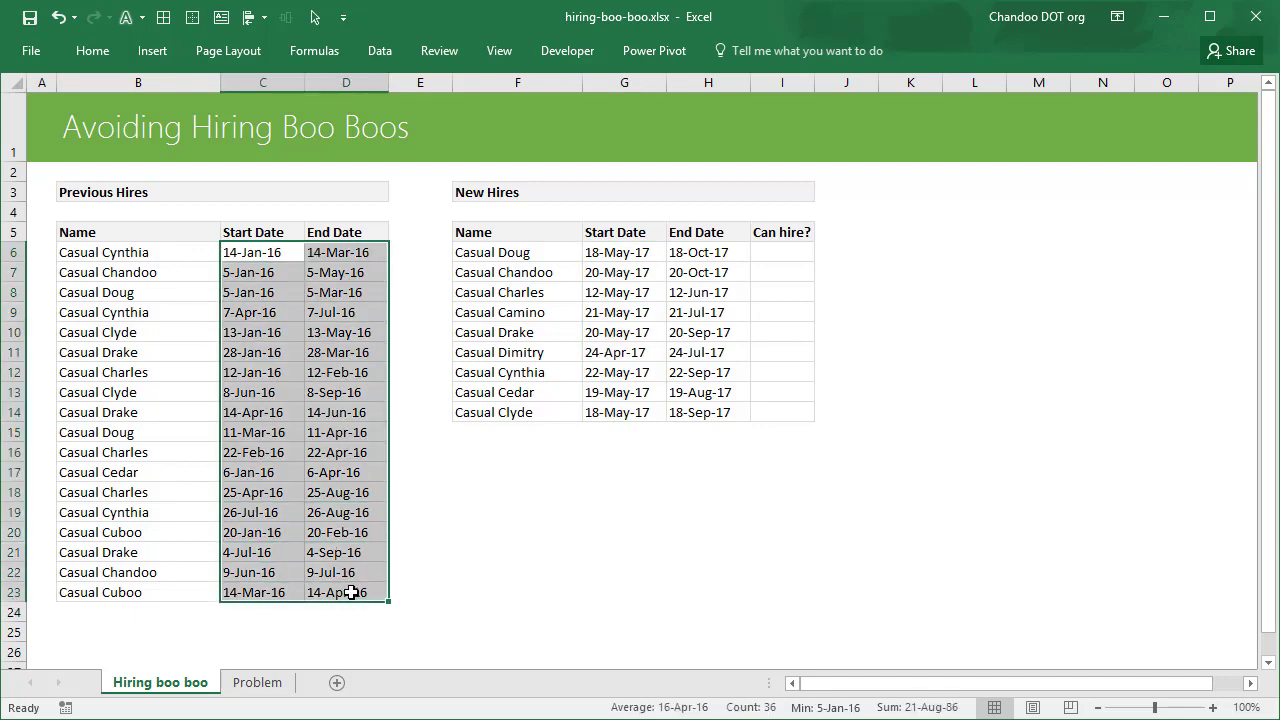
click(551, 566)
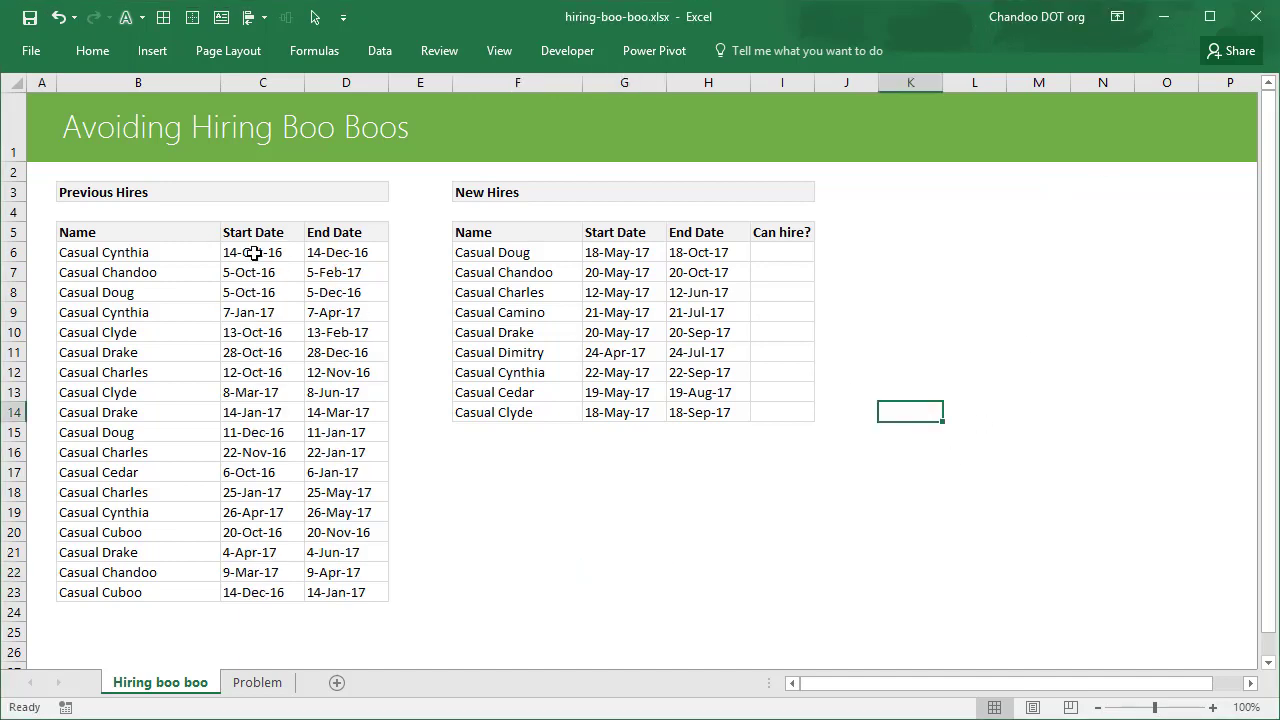
Review the New Hires names and the first new hire's dates against the empty Can hire? column
click(256, 253)
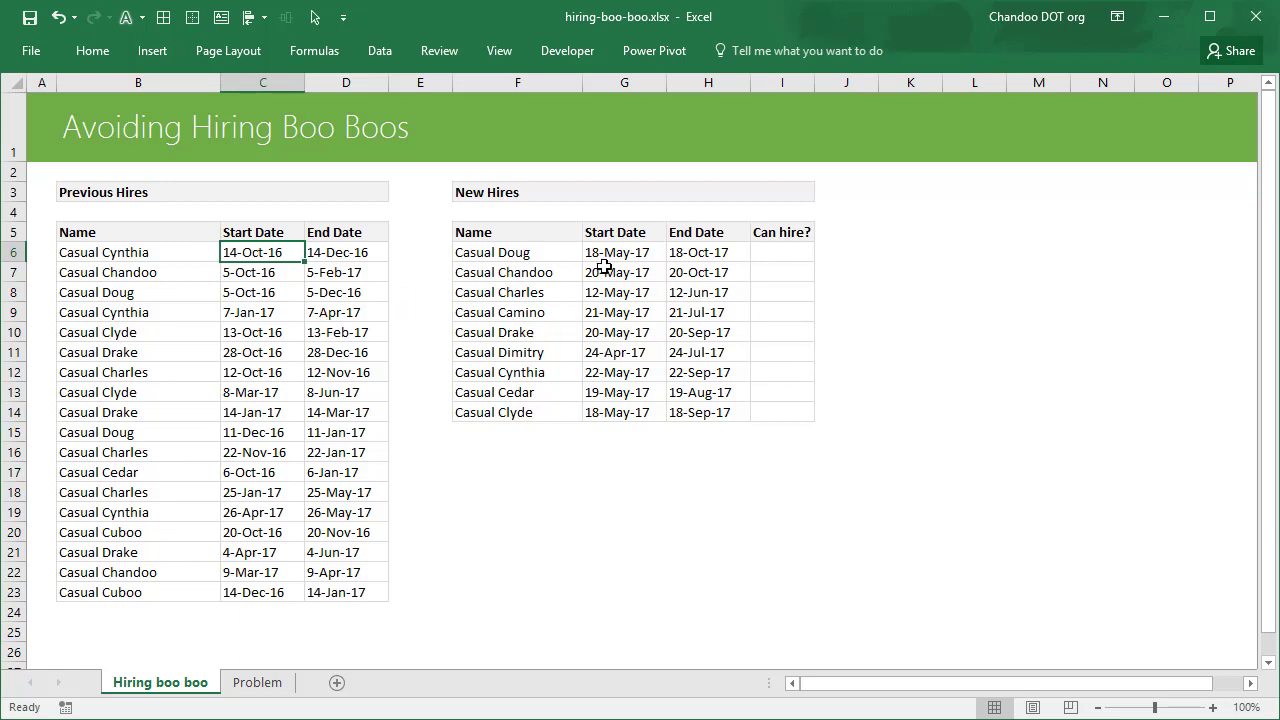
click(771, 249)
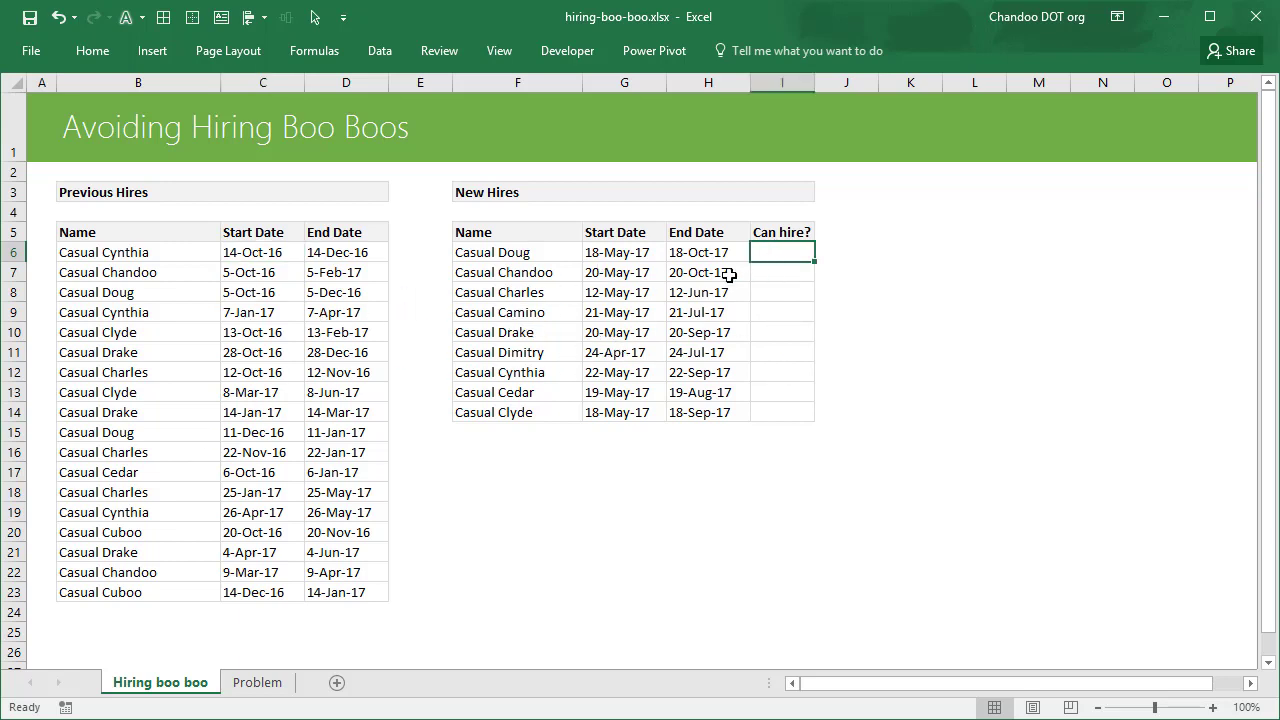
drag(514, 254, 498, 410)
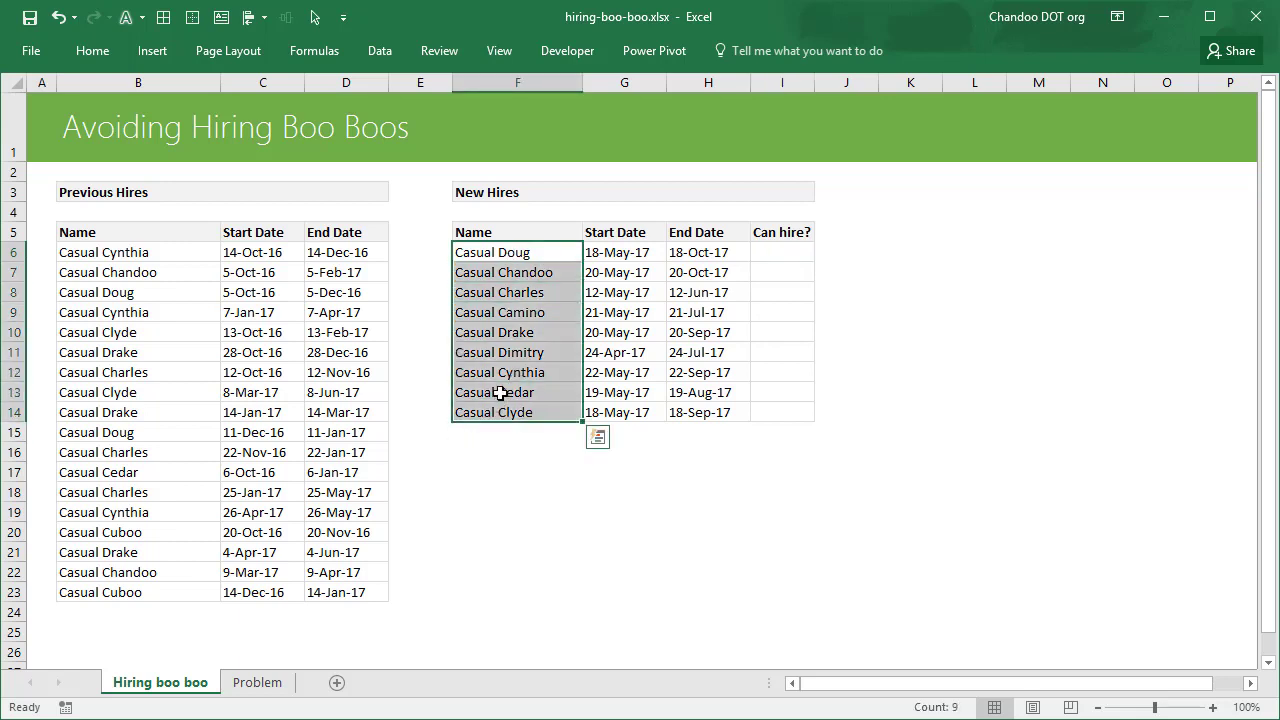
click(543, 251)
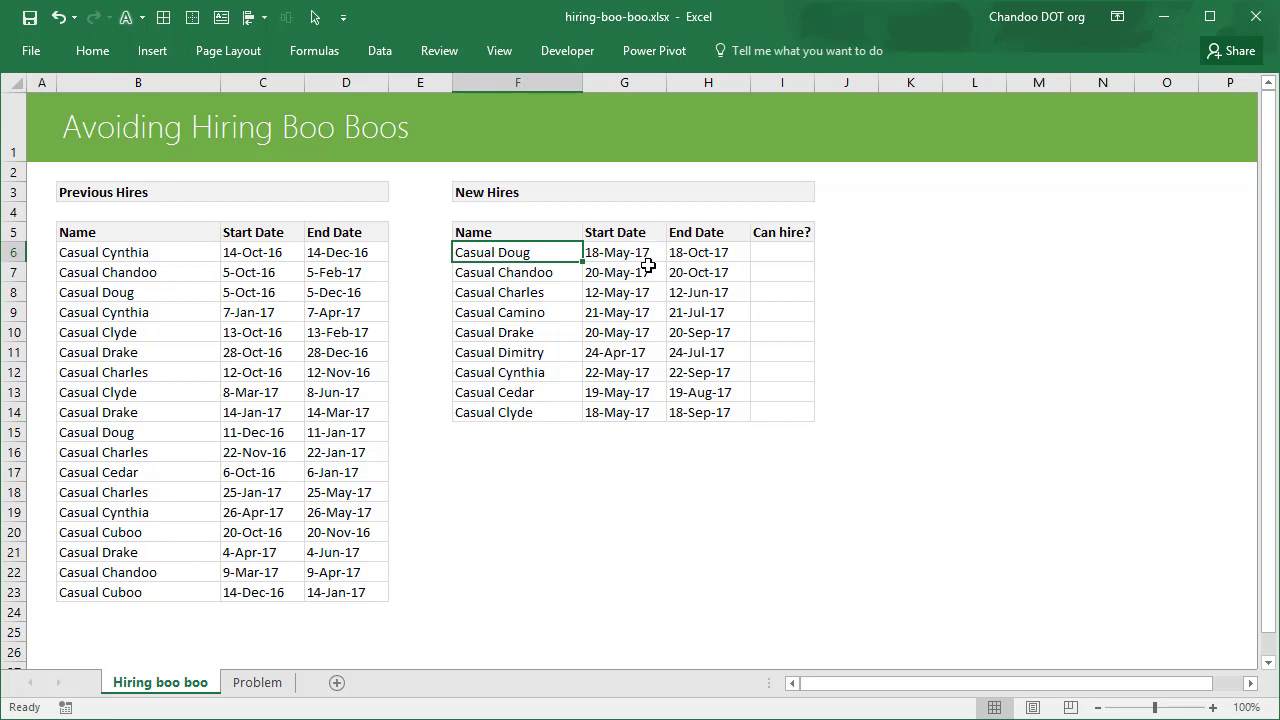
click(703, 252)
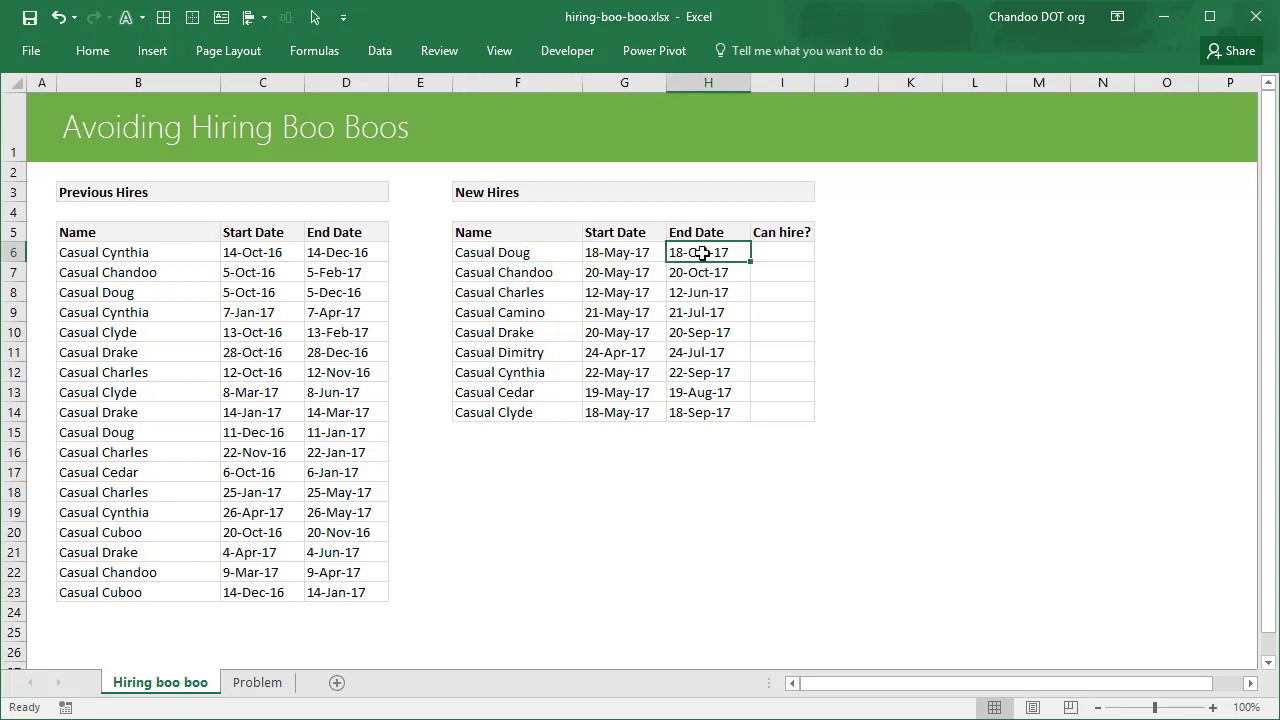
click(781, 252)
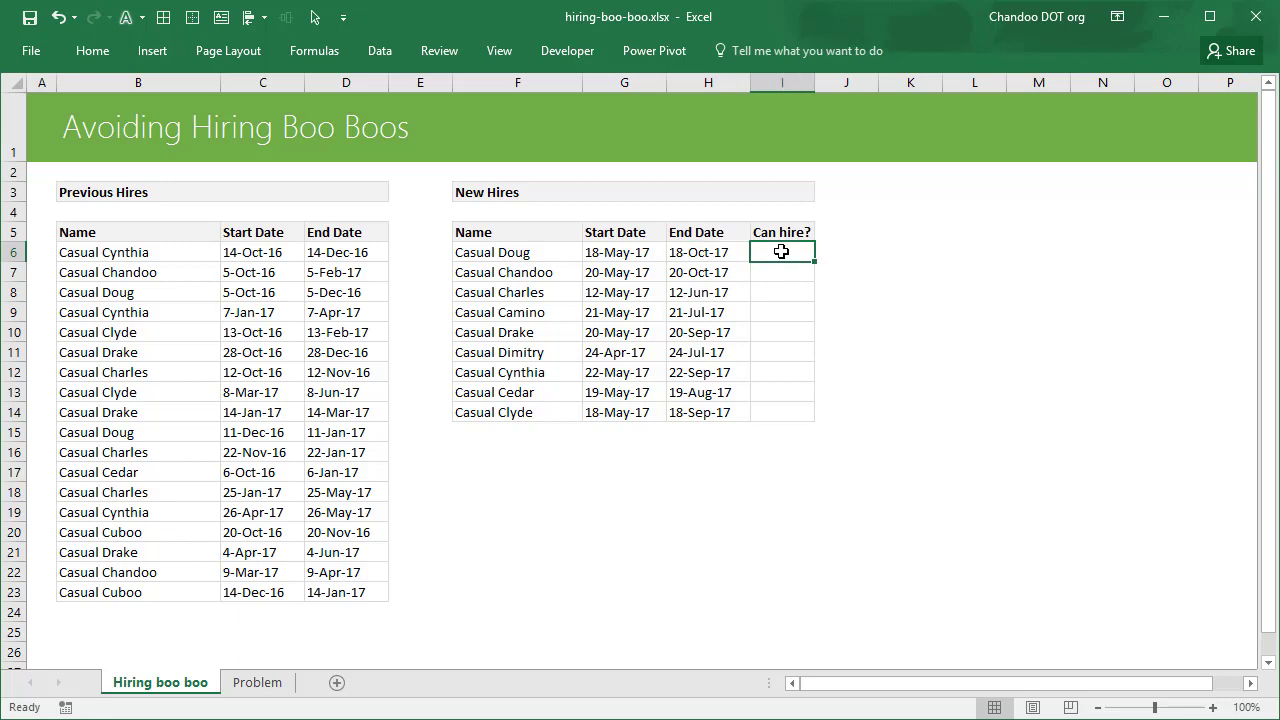
click(648, 257)
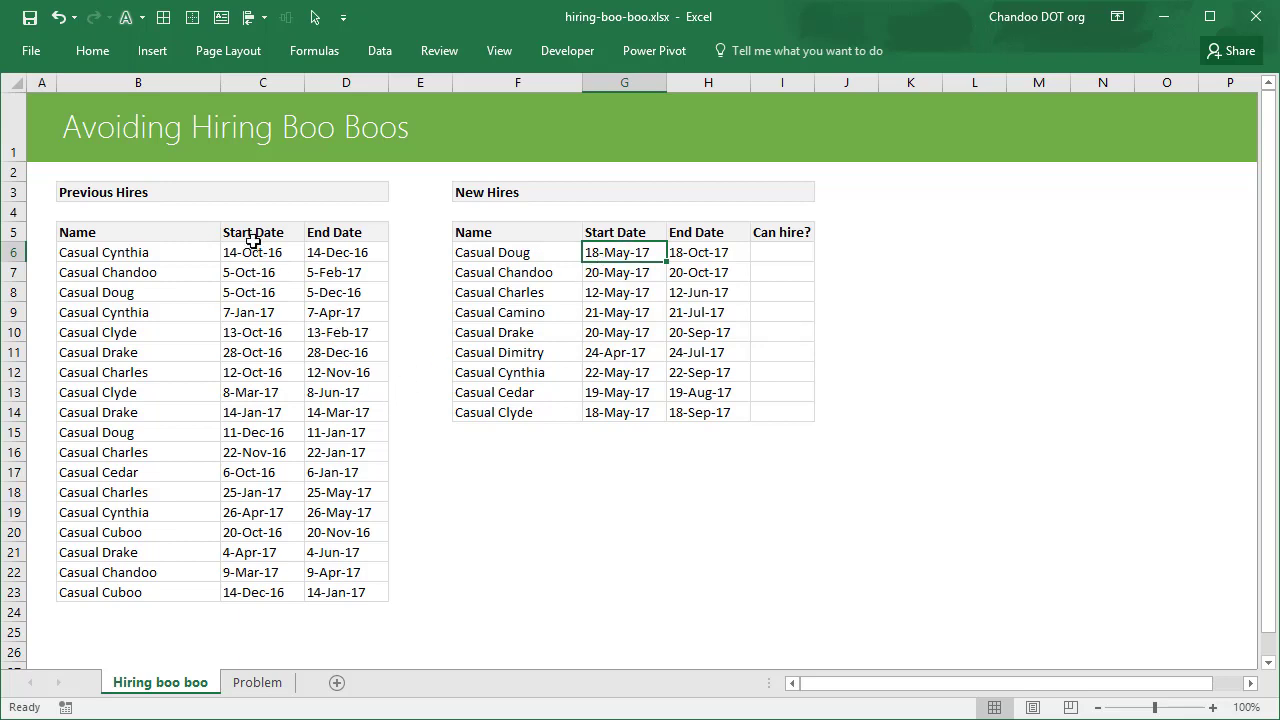
Filter the Previous Hires table by the name in cell B8 and examine the start and end dates of the latest contract
click(140, 291)
right_click(141, 292)
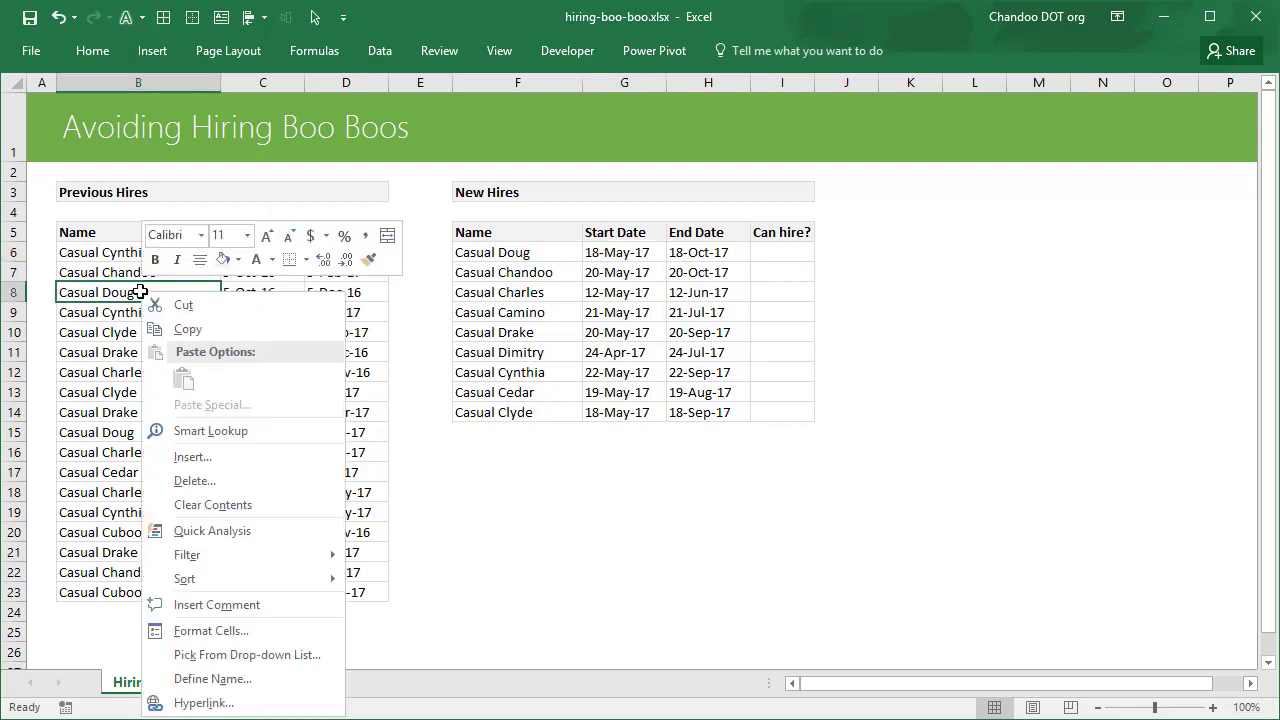
mouse_move(335, 557)
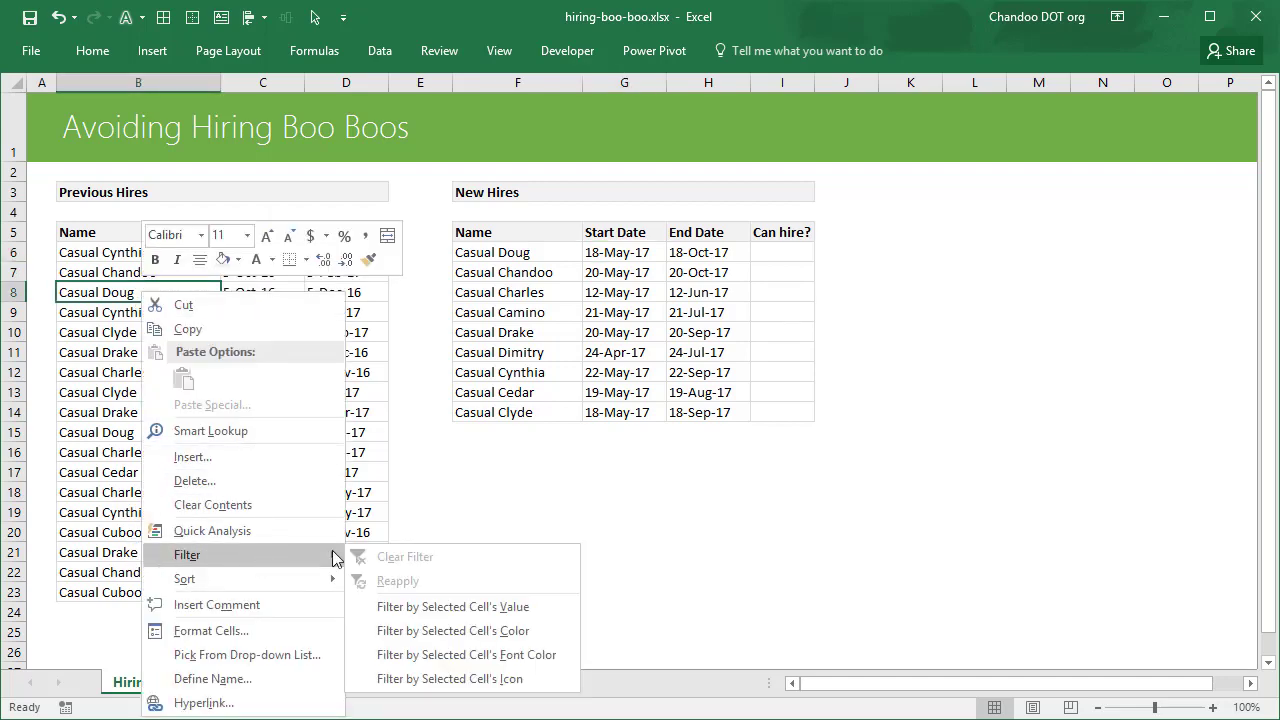
click(457, 606)
click(332, 343)
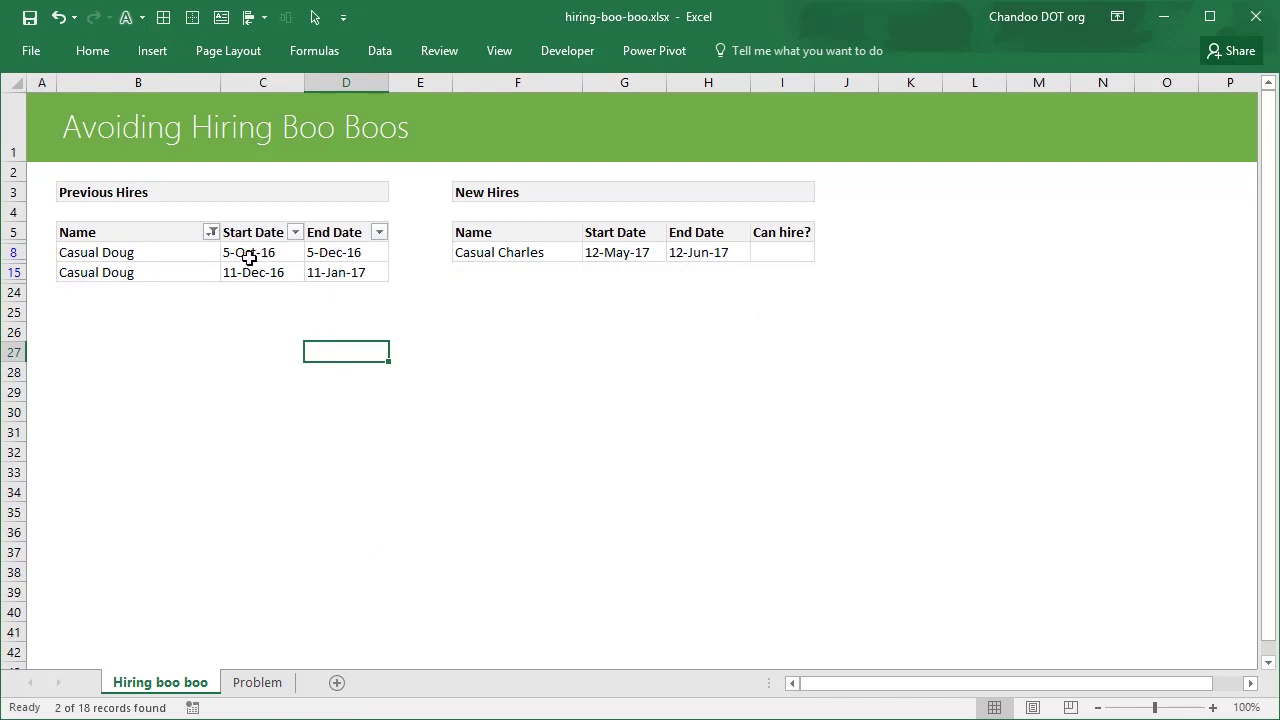
click(285, 275)
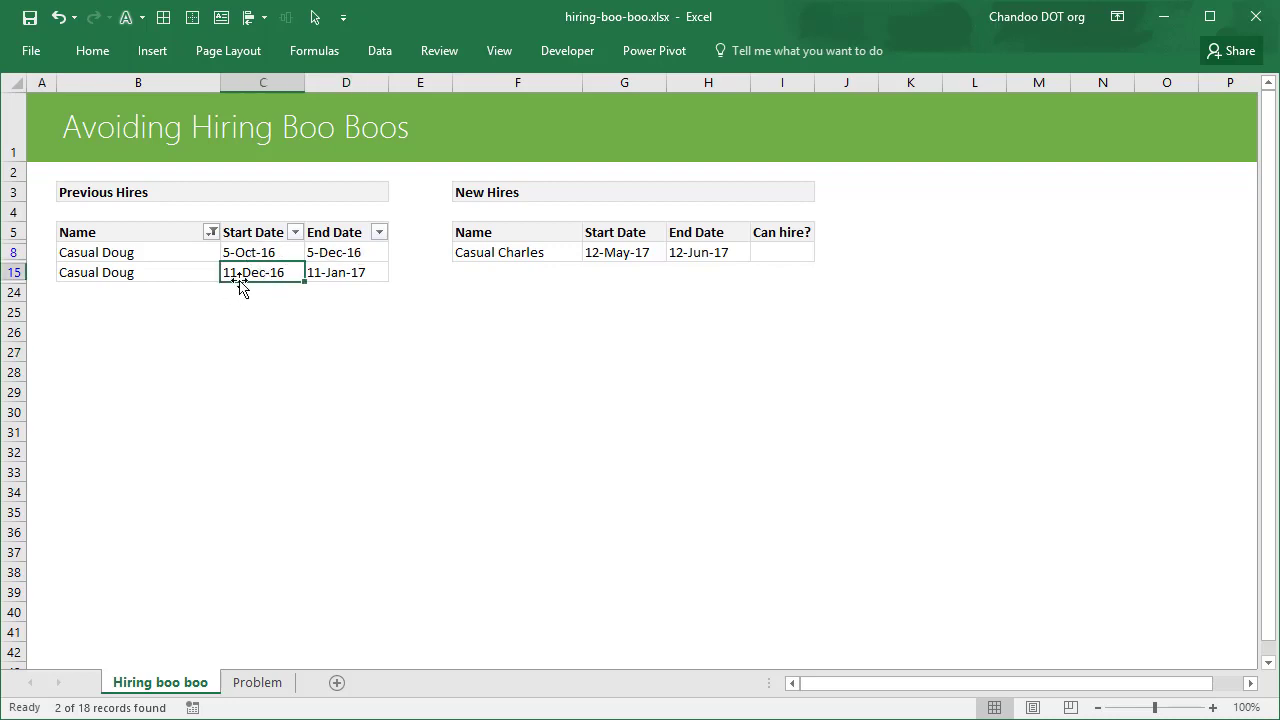
click(344, 271)
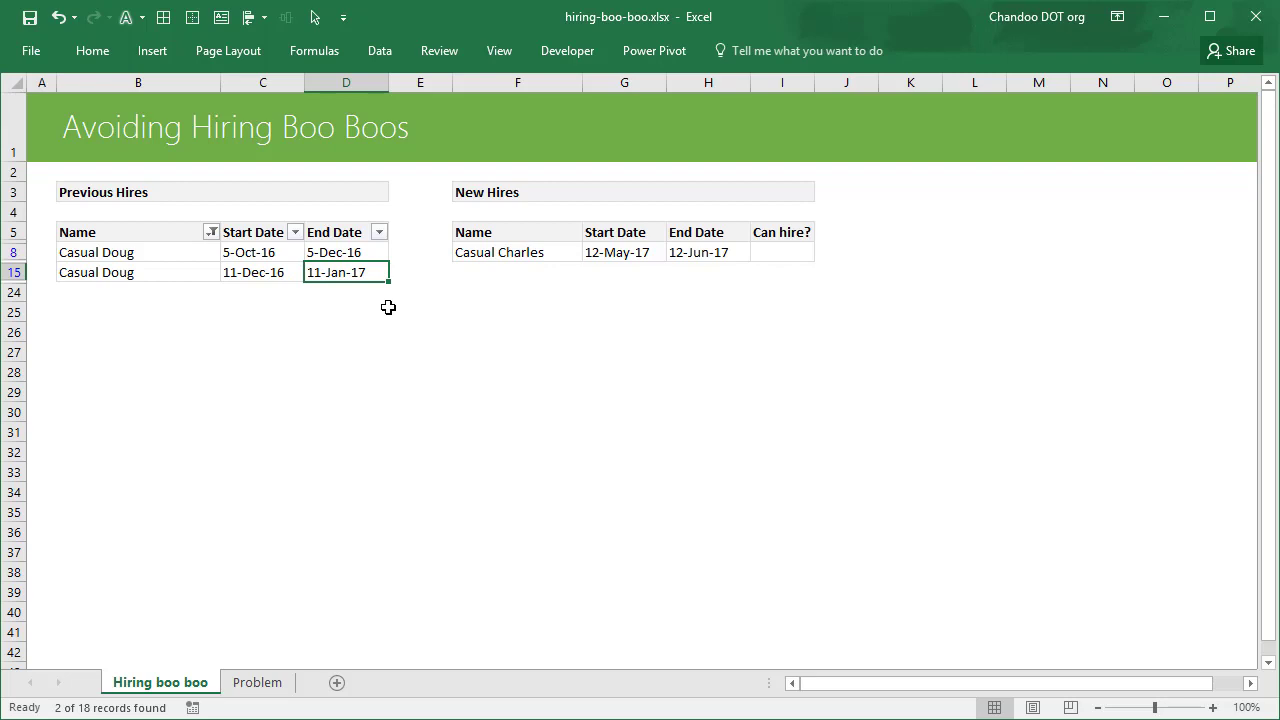
Clear the Name filter on the Previous Hires table and review the contract in row 8 again
click(211, 232)
click(171, 327)
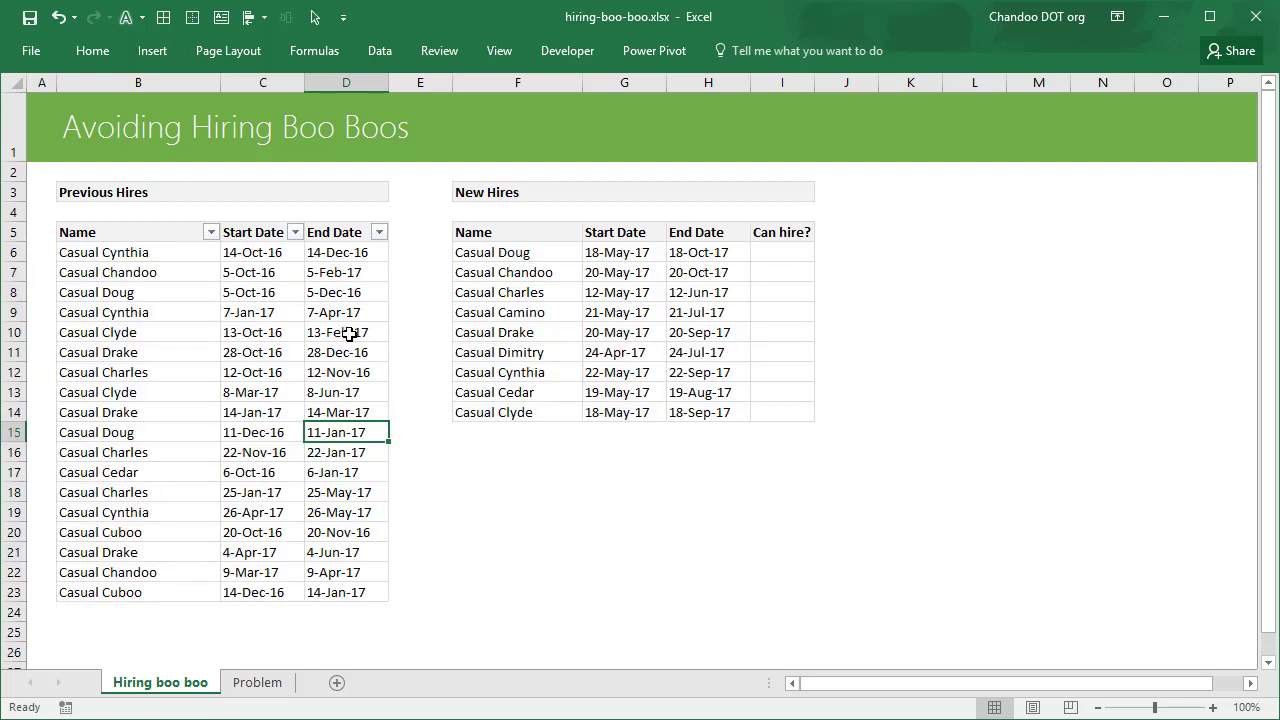
click(562, 467)
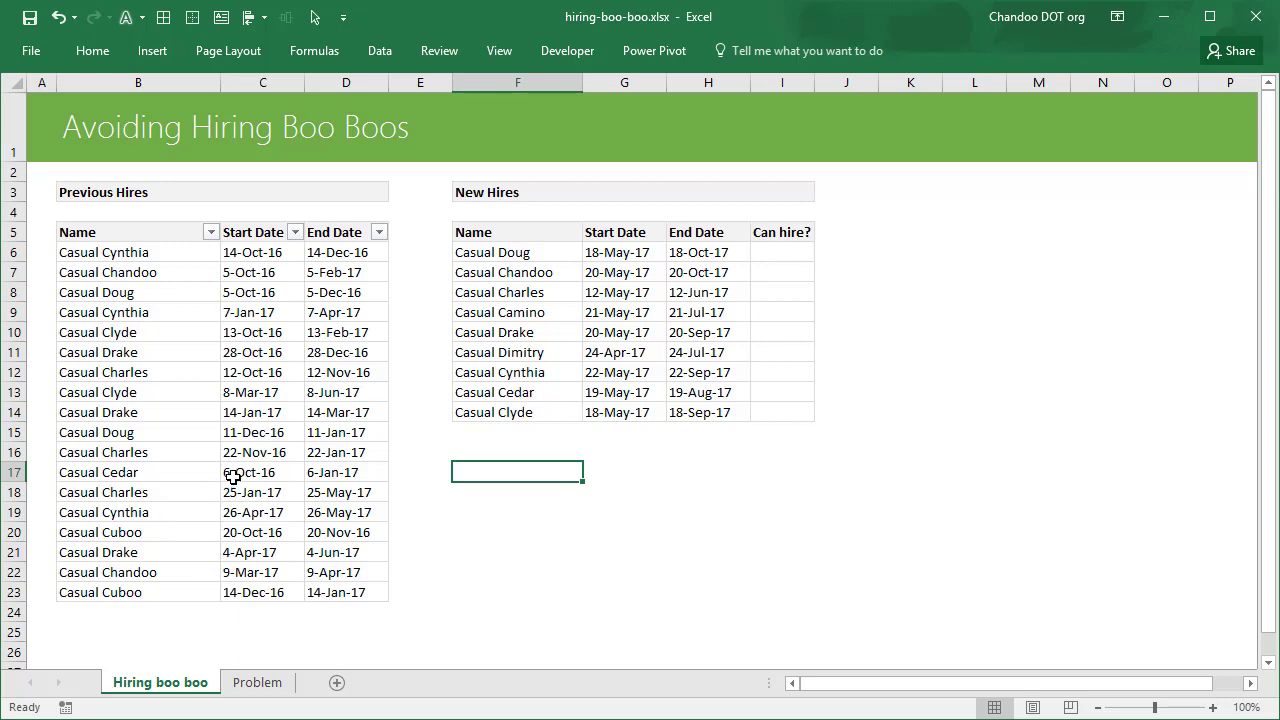
click(776, 251)
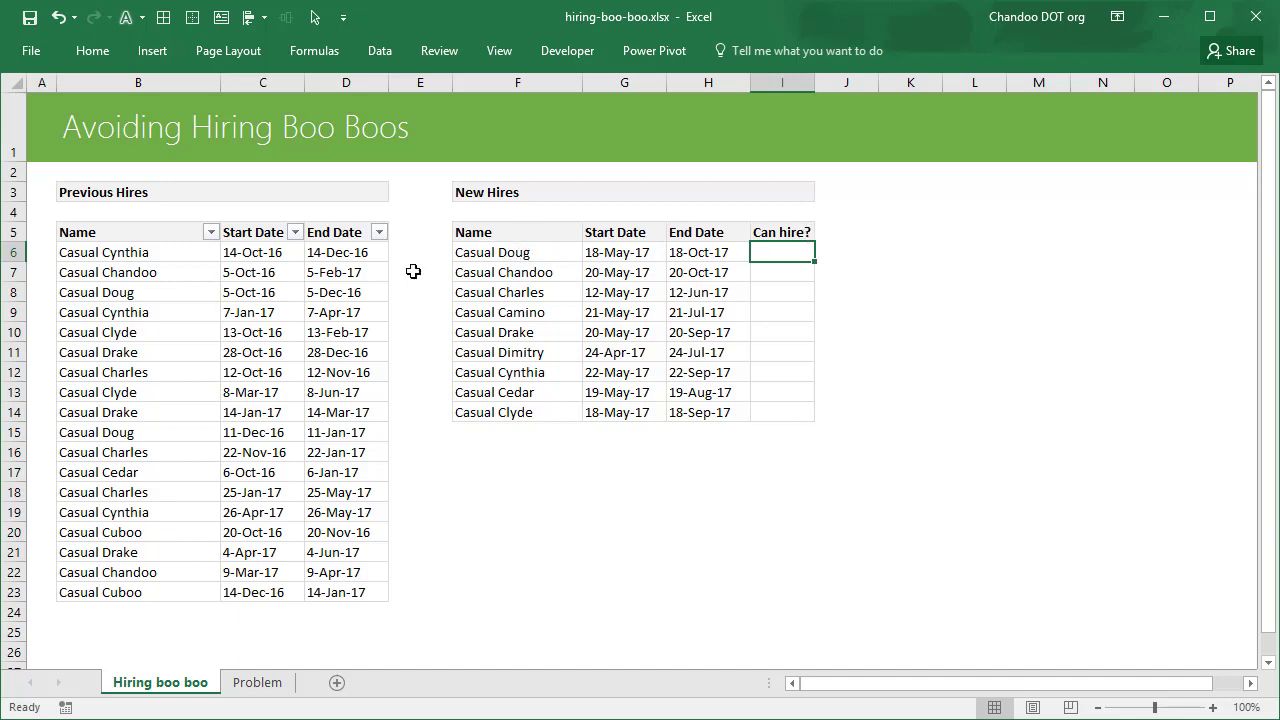
drag(118, 292, 327, 293)
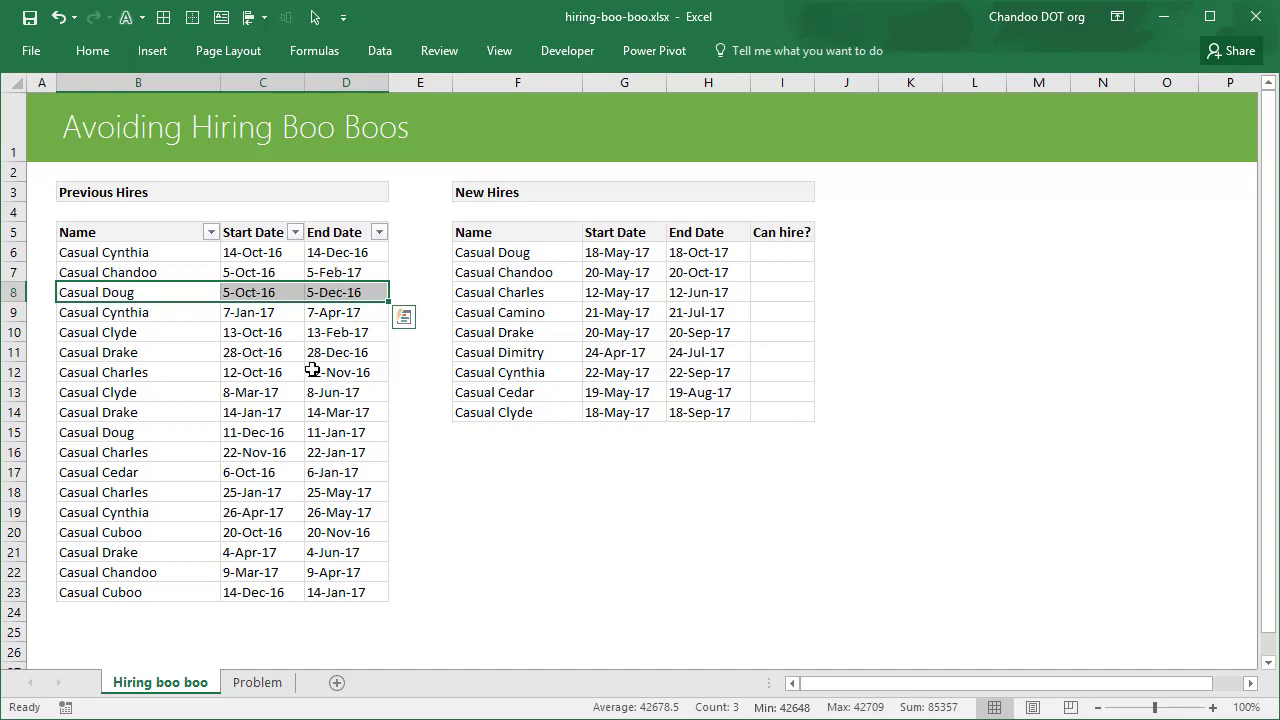
Start a MAX formula in cell I6, the first cell of the Can hire? column
click(800, 252)
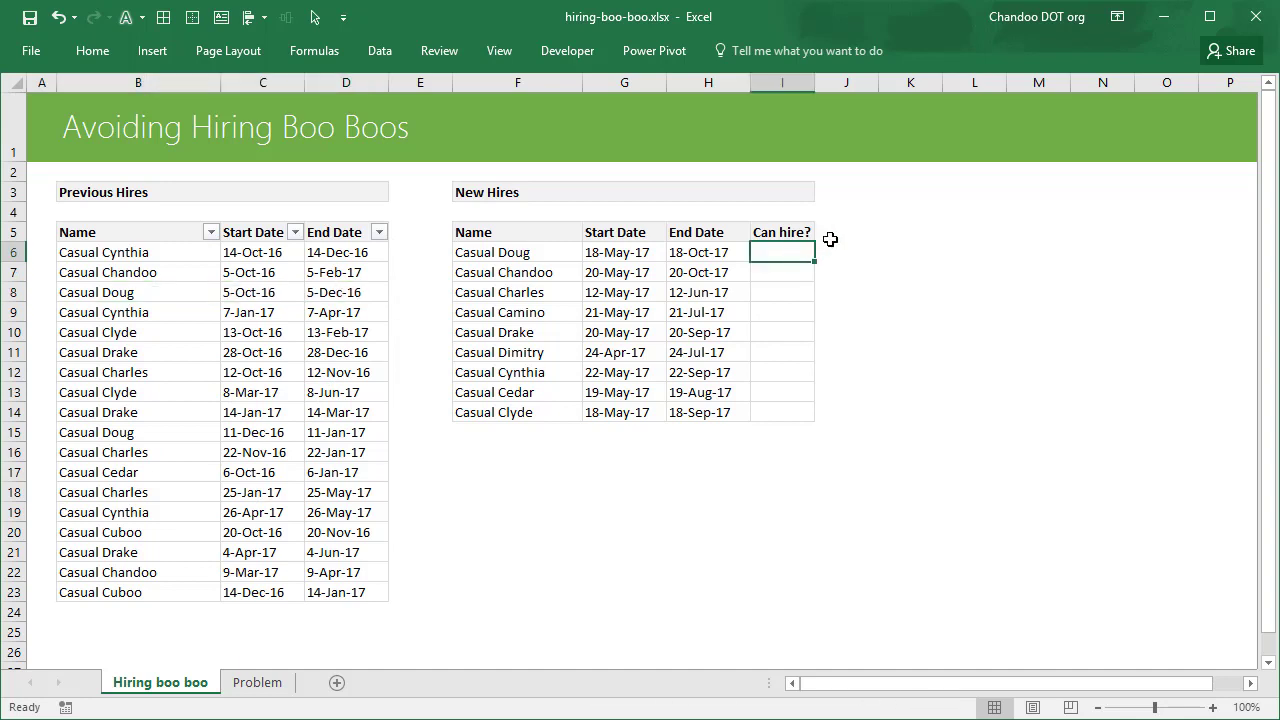
text(=)
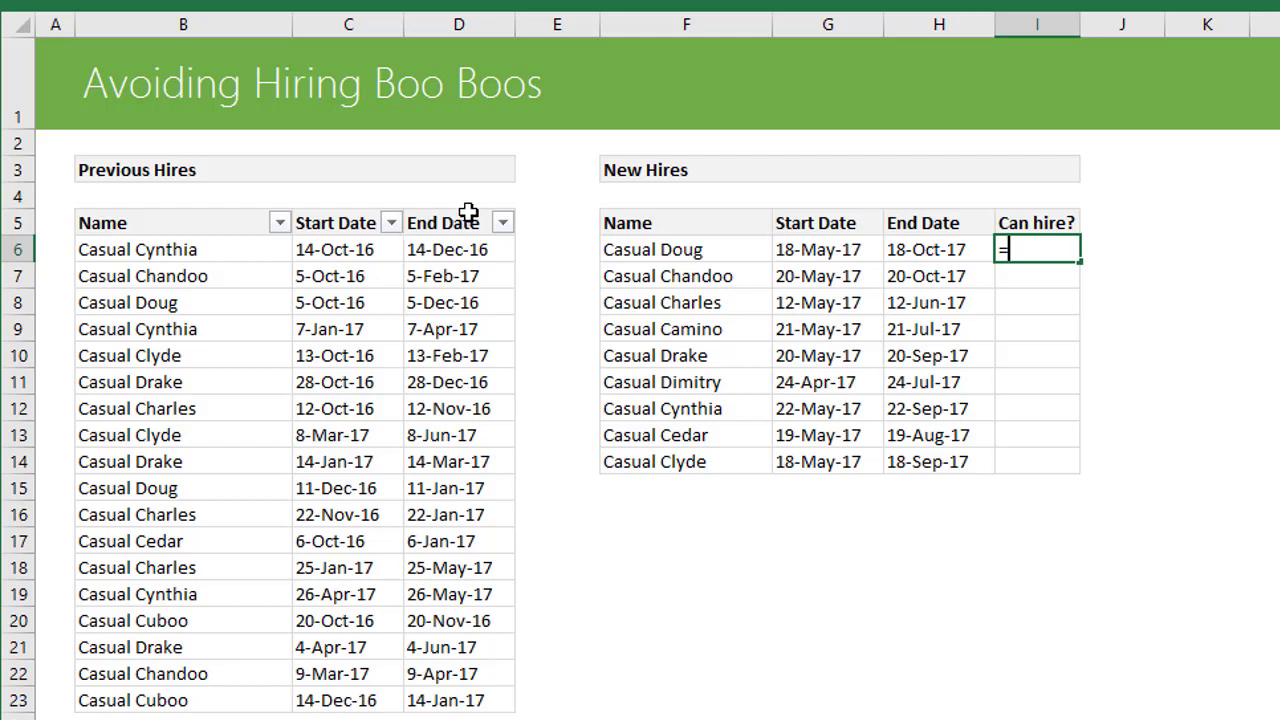
text(max()
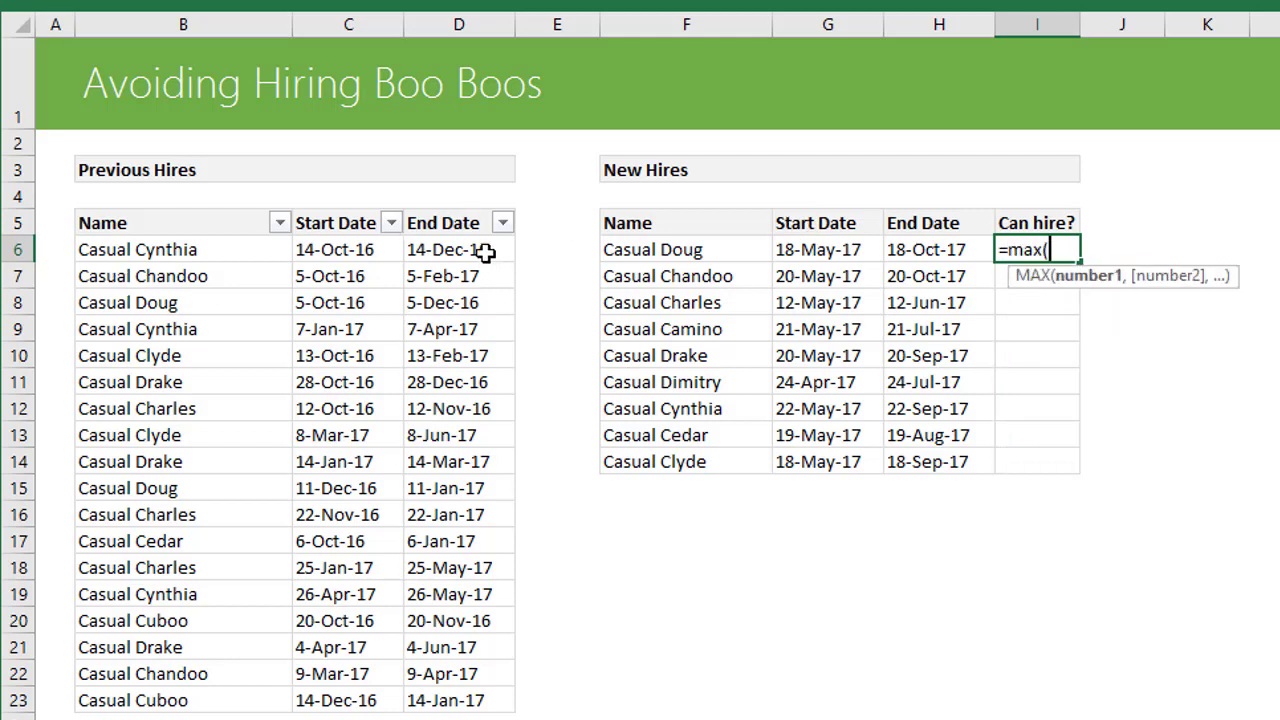
drag(490, 250, 494, 705)
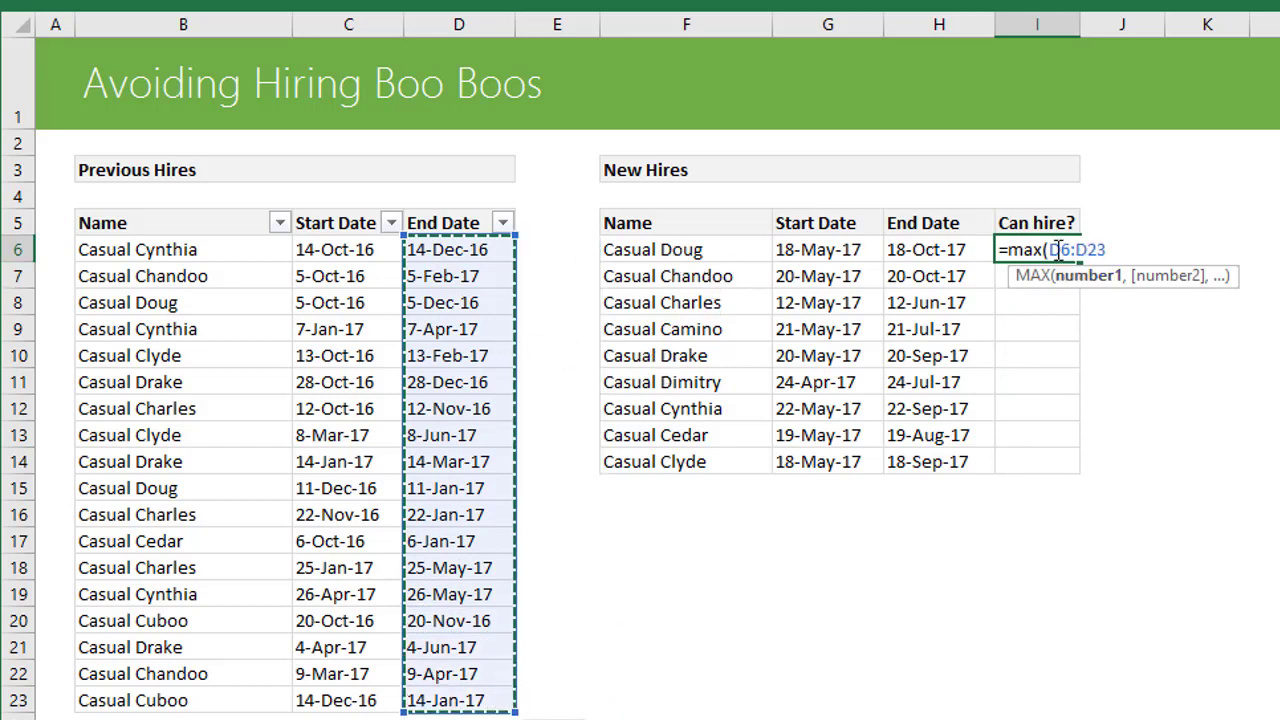
drag(1048, 250, 1232, 250)
key(BackSpace)
Nest IF($B$6:$B$23=F6,$D$6:$D$23) inside the MAX formula in I6 and close both functions
text(if()
drag(171, 250, 257, 700)
key(F4)
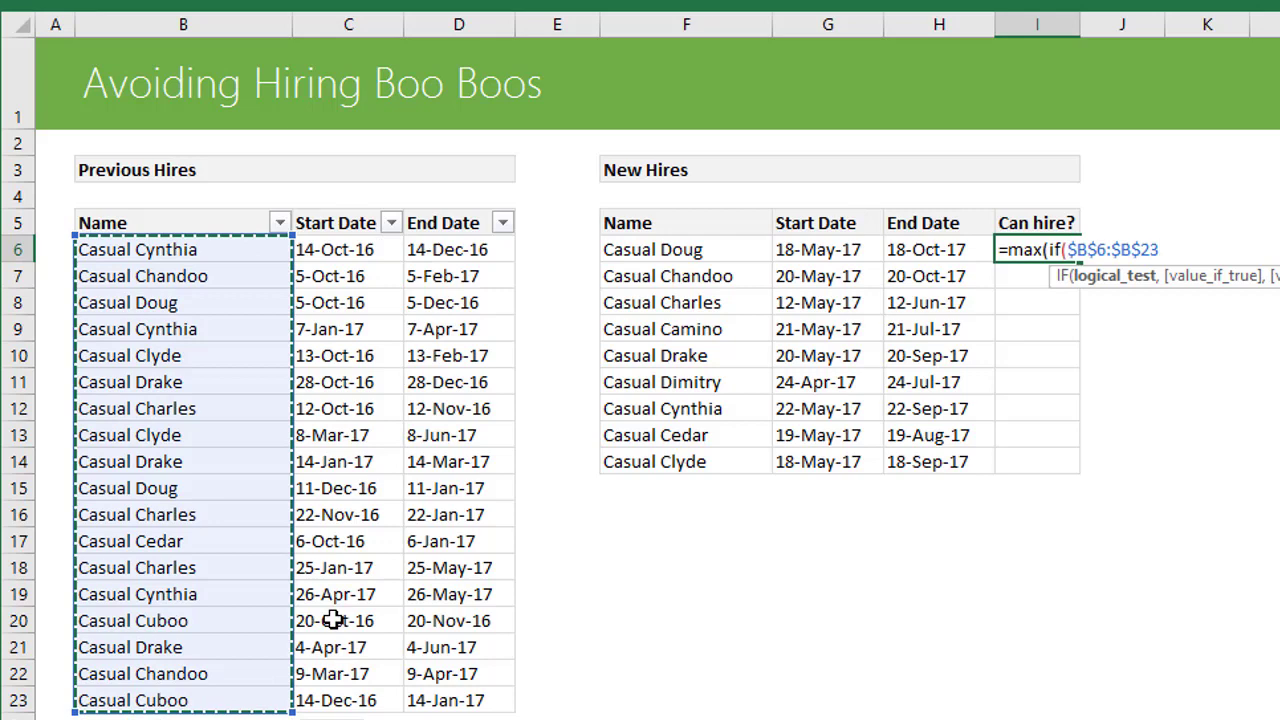
text(=)
click(705, 252)
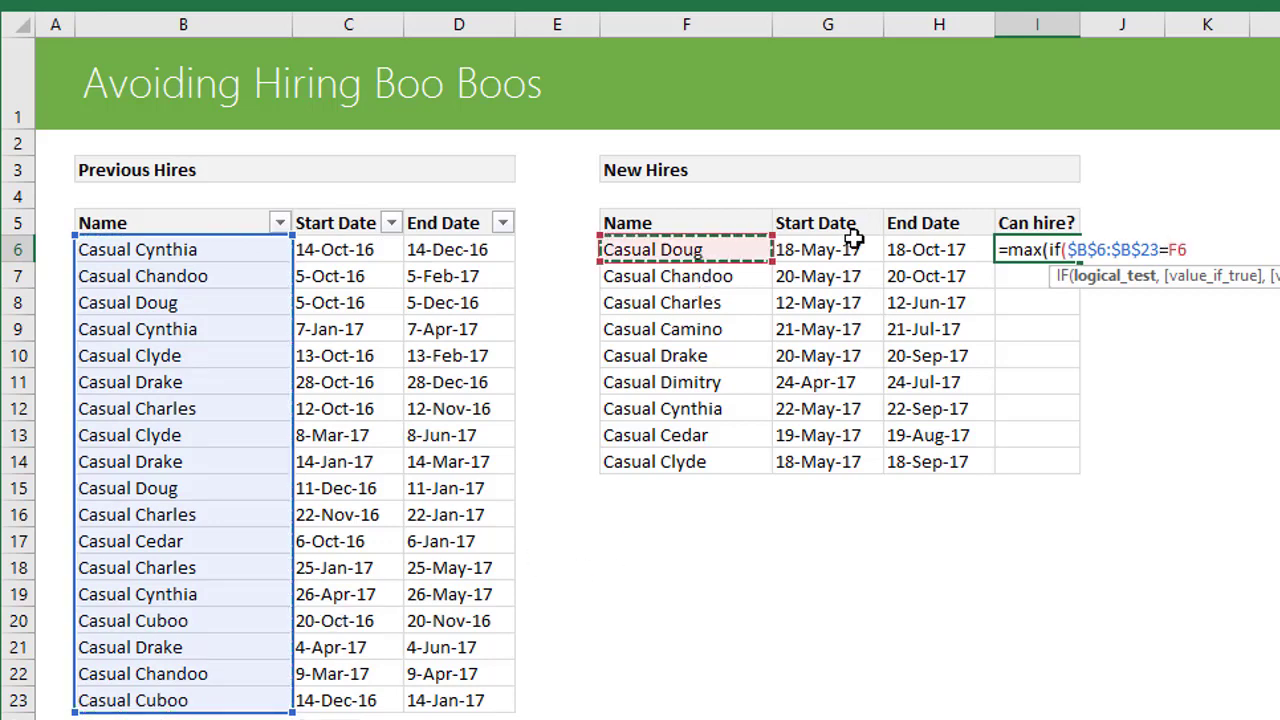
text(,)
drag(420, 248, 445, 703)
key(F4)
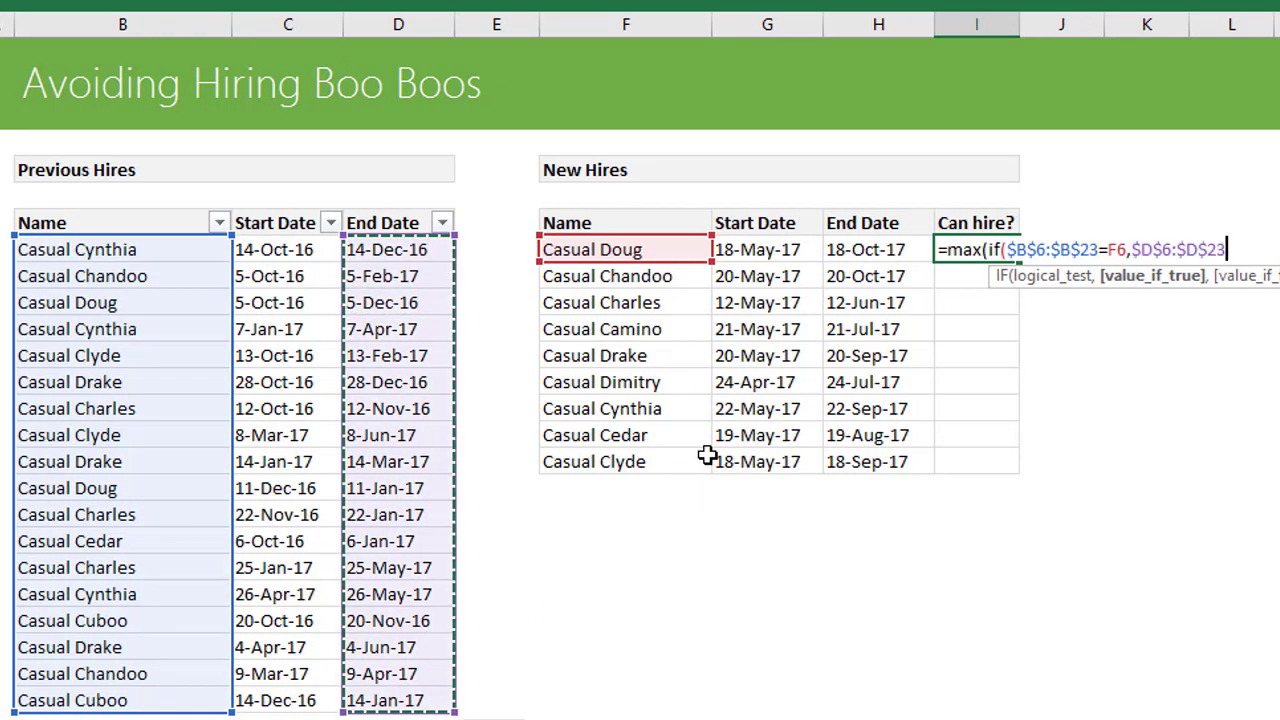
text()))
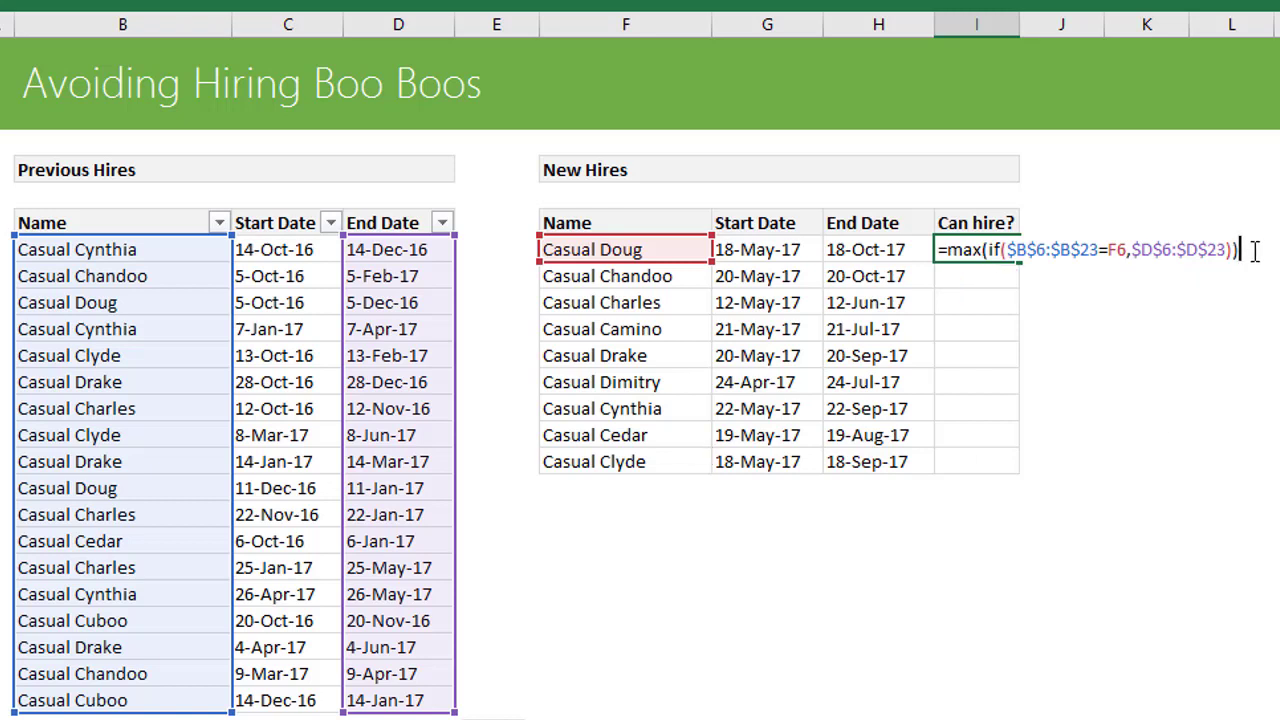
Complete the I6 formula with <G6 to compare against the new start date and enter it as an array formula
text(<)
click(760, 256)
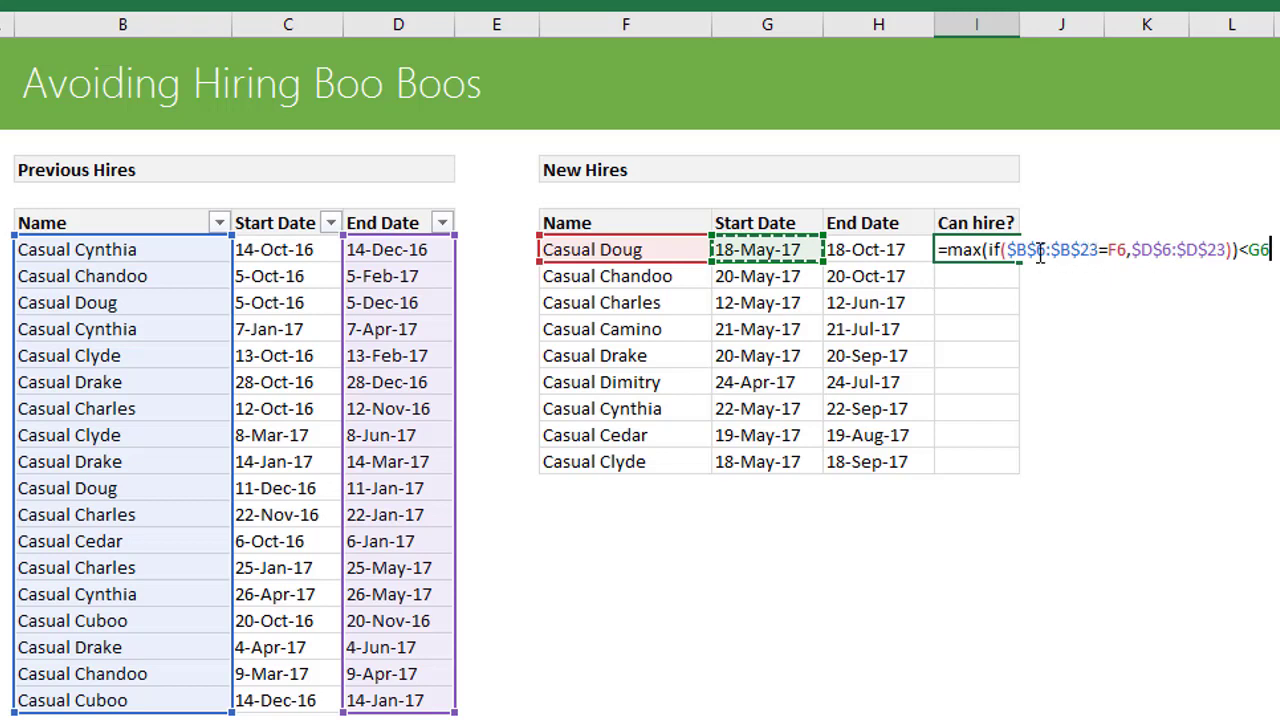
key(ctrl+shift+Return)
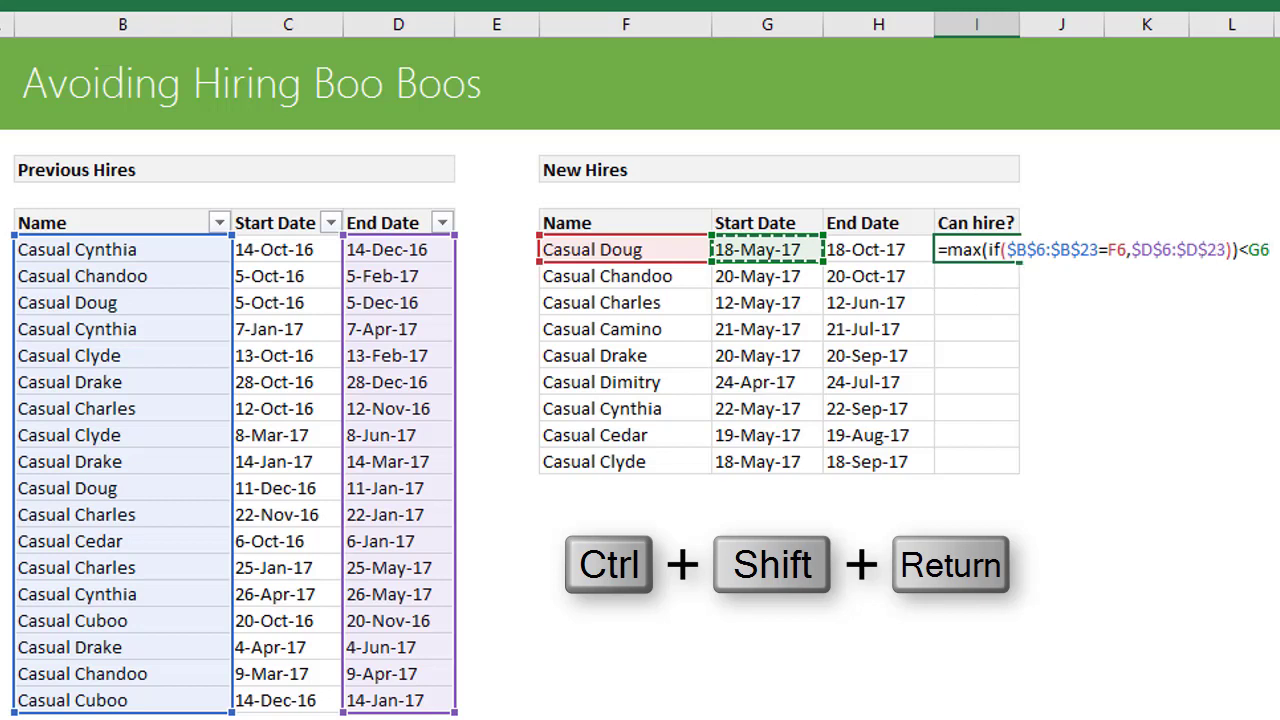
key(ctrl+shift+Return)
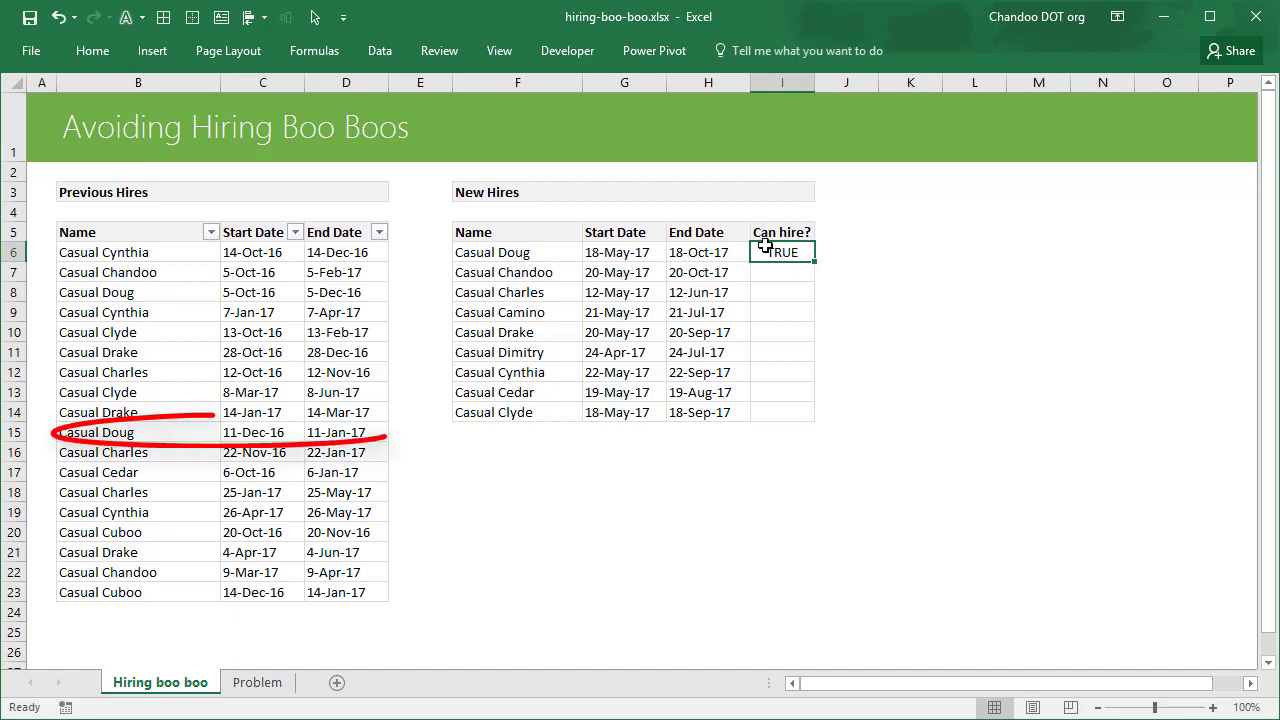
Fill the Can hire? formula from I6 down to I14 and review the result for the new hire in row 8
double_click(817, 264)
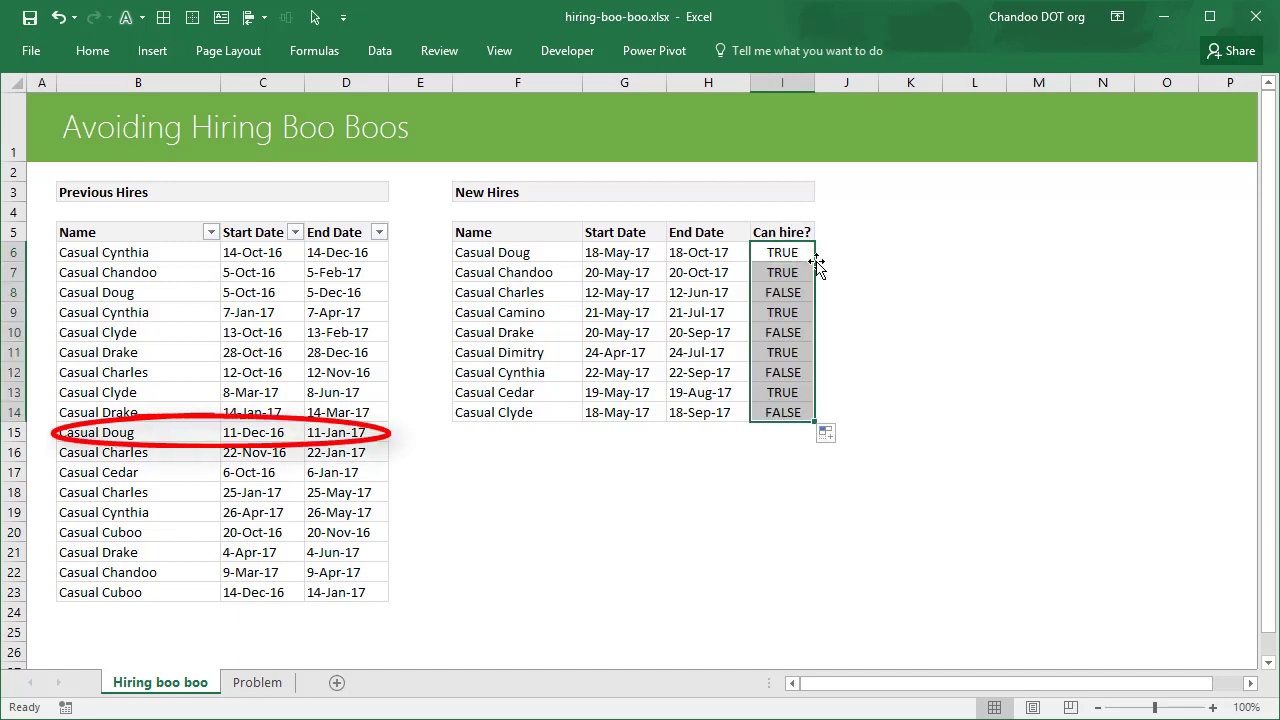
click(846, 474)
click(793, 292)
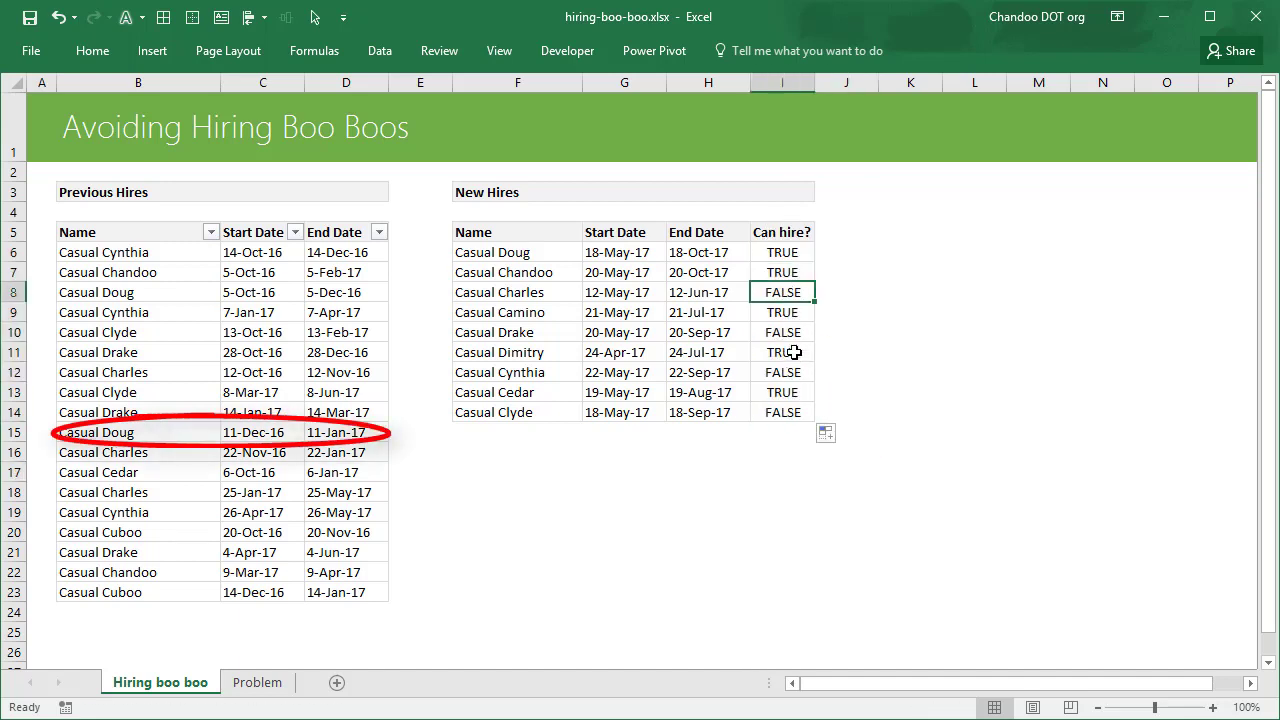
click(806, 331)
drag(514, 291, 784, 292)
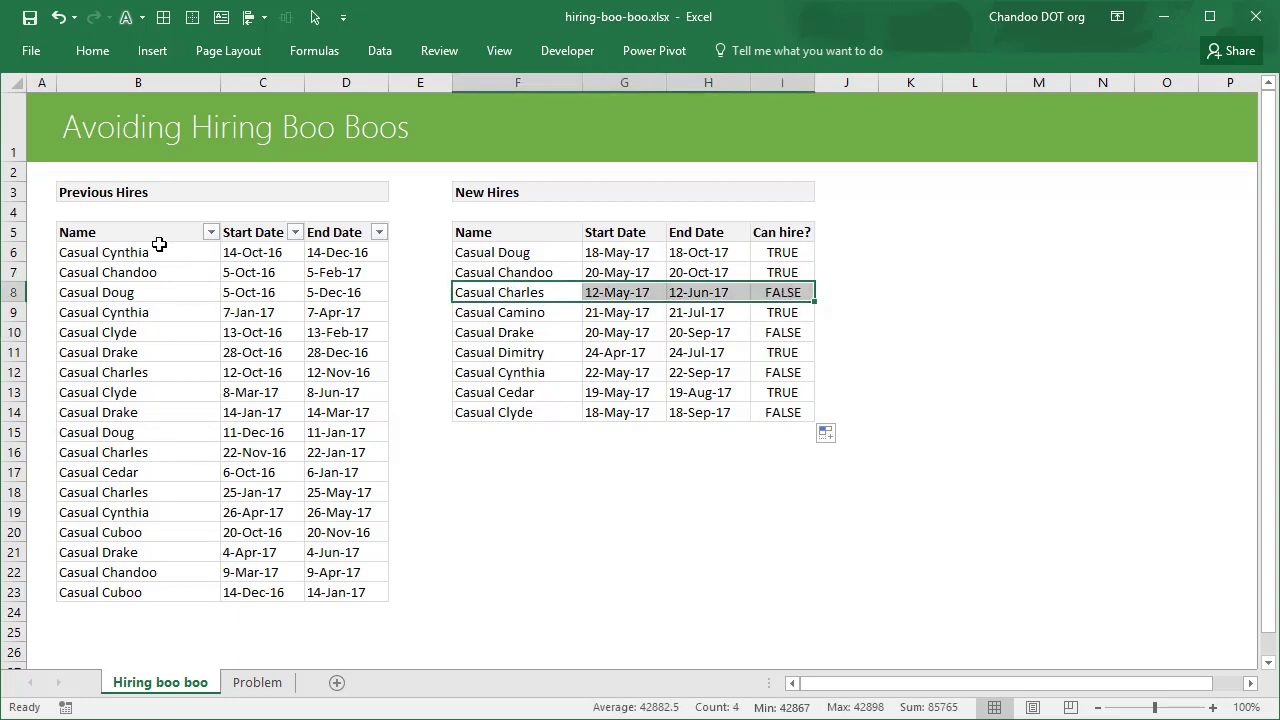
Filter the Previous Hires table by the name in cell B16 and examine the end date of the latest contract
click(152, 452)
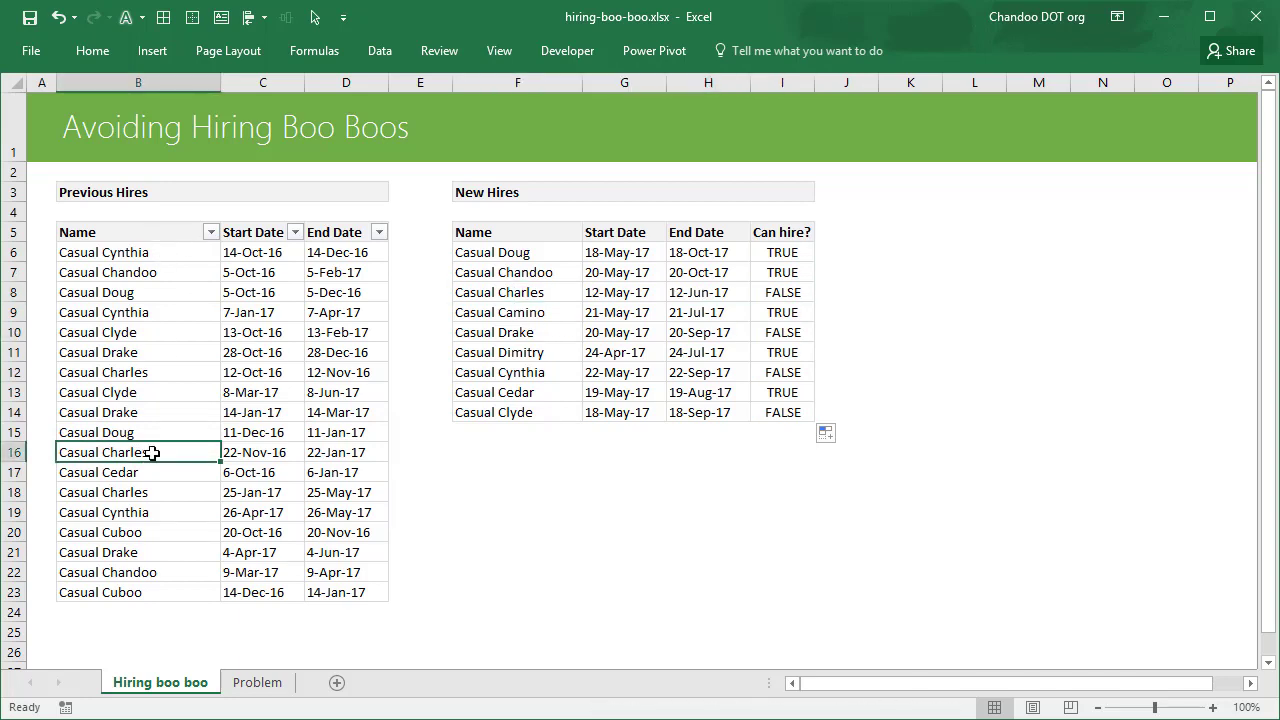
right_click(156, 457)
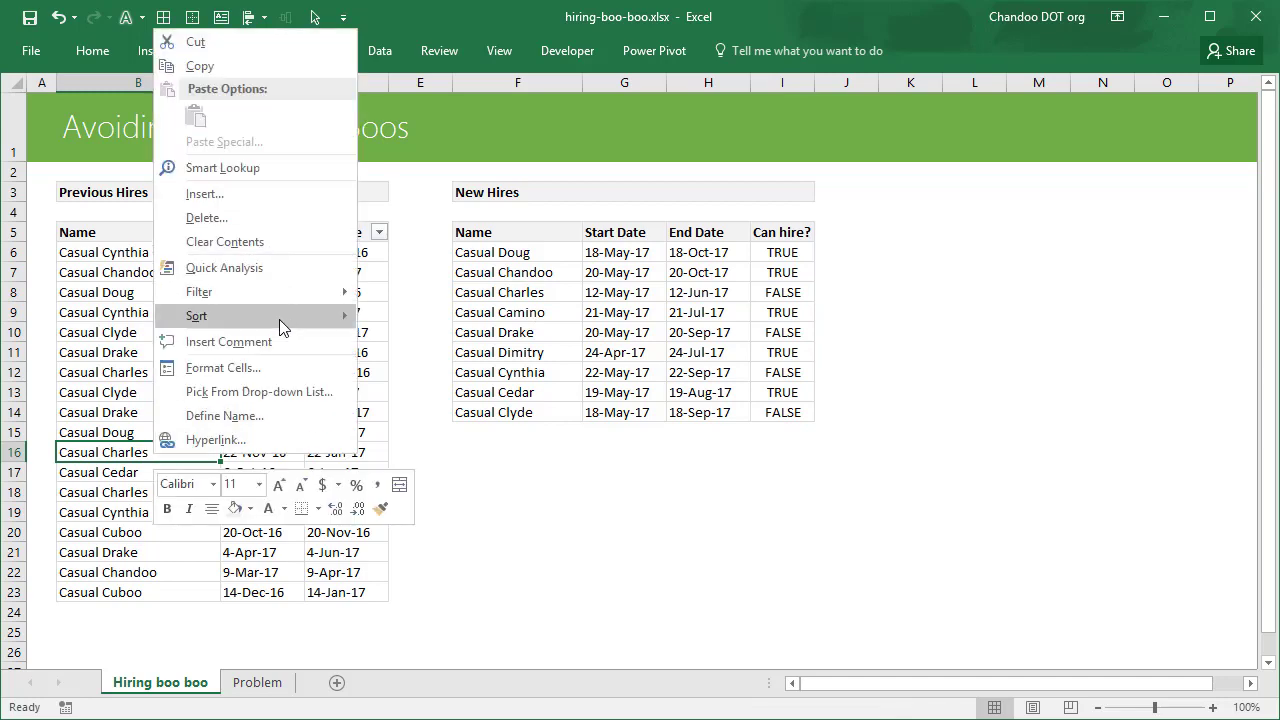
mouse_move(284, 294)
click(446, 338)
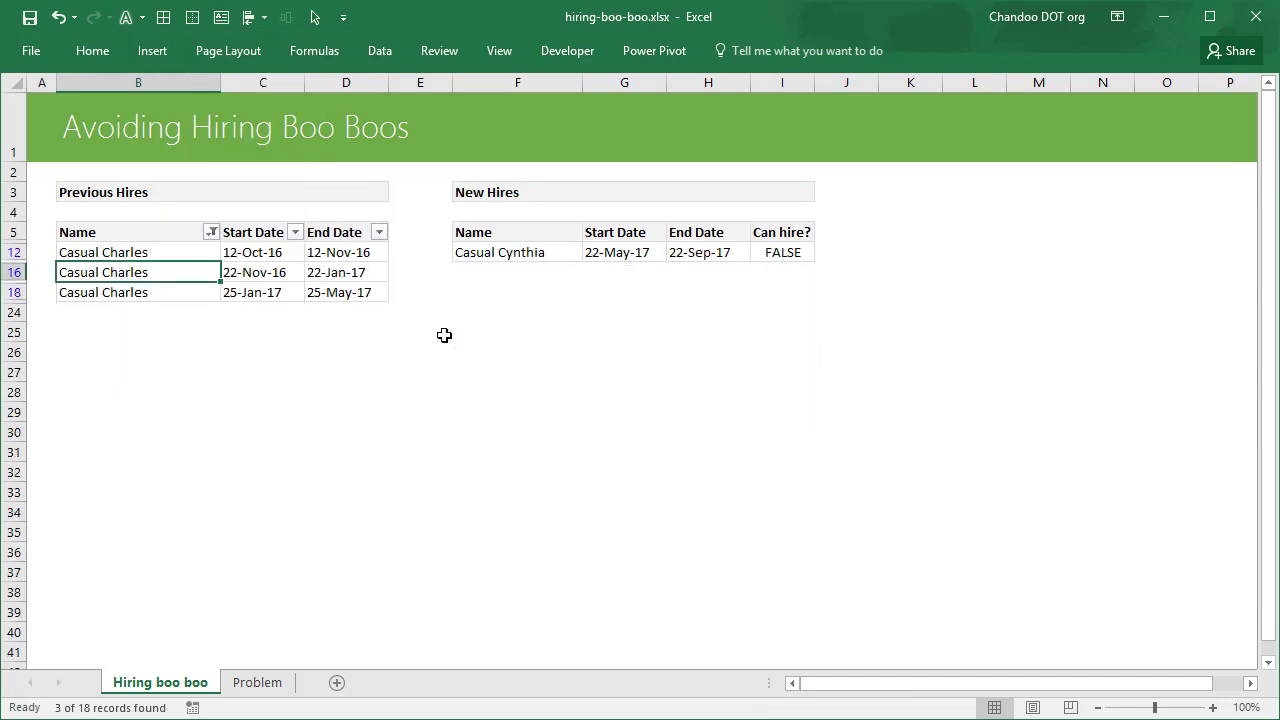
click(349, 327)
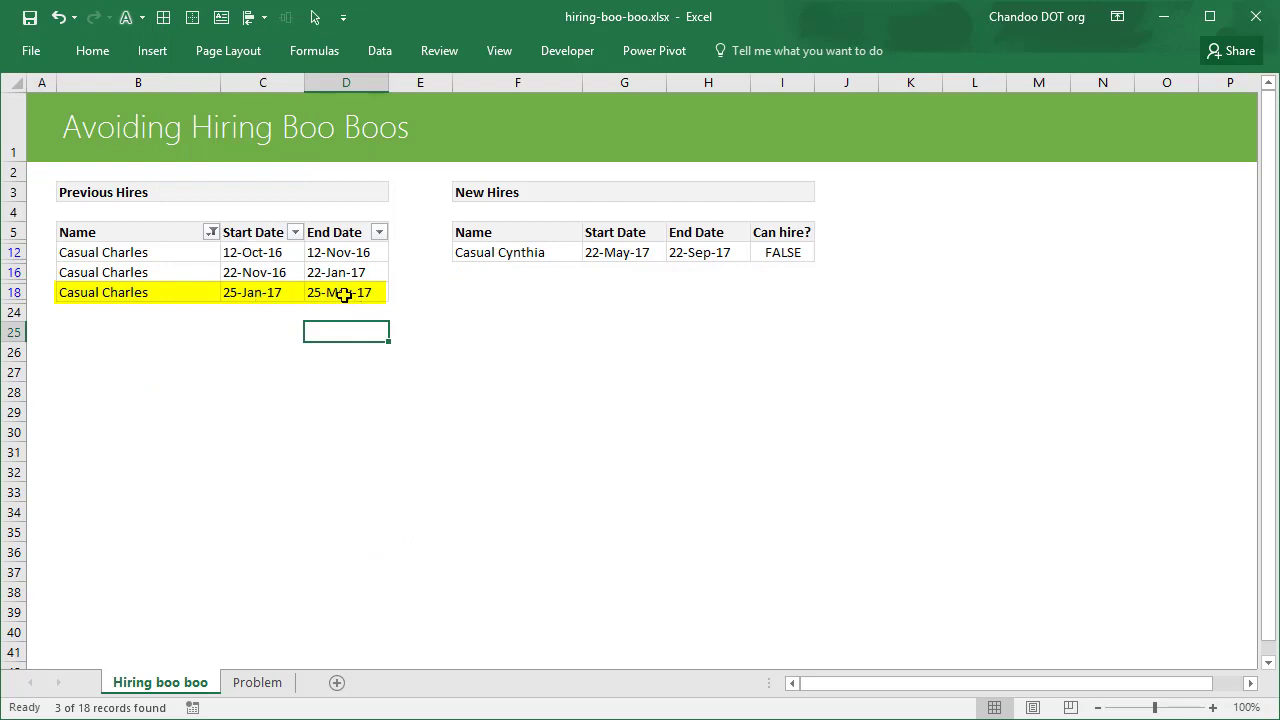
Clear the Name filter on the Previous Hires table and compare the new hire's dates and Can hire? result in F8:I8
click(211, 232)
click(148, 326)
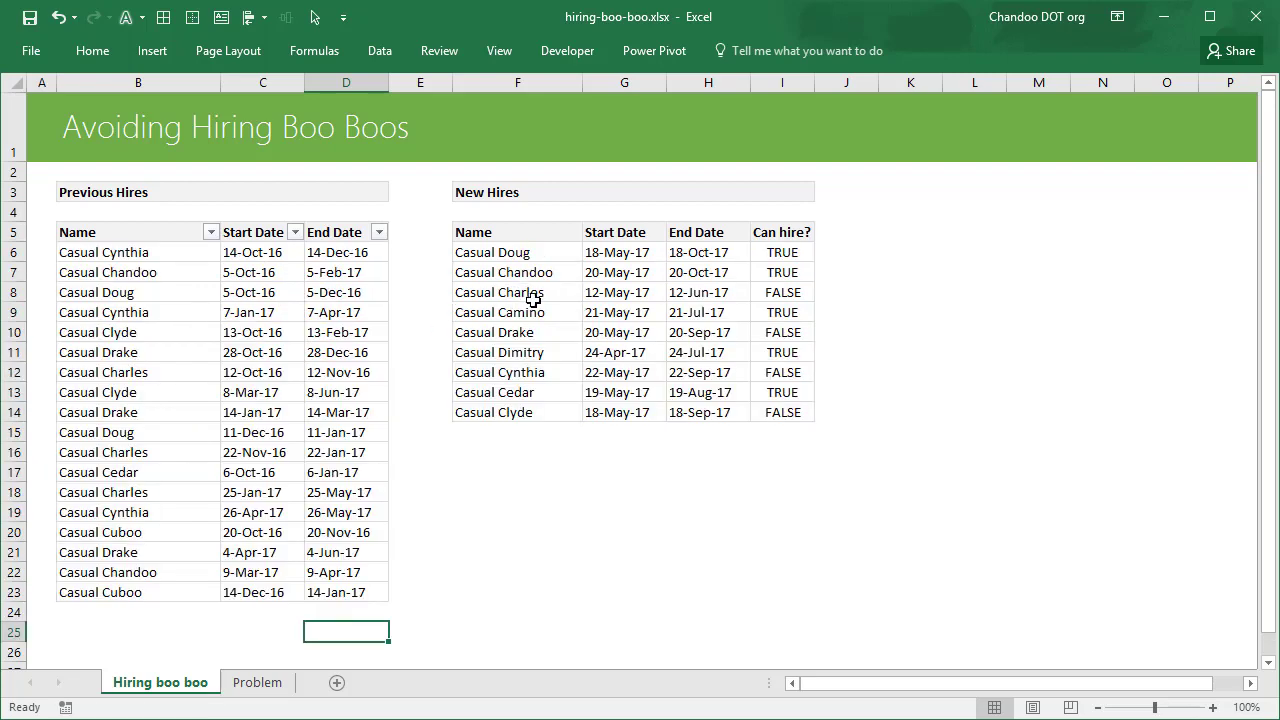
click(522, 294)
drag(682, 298, 782, 295)
key(F4)
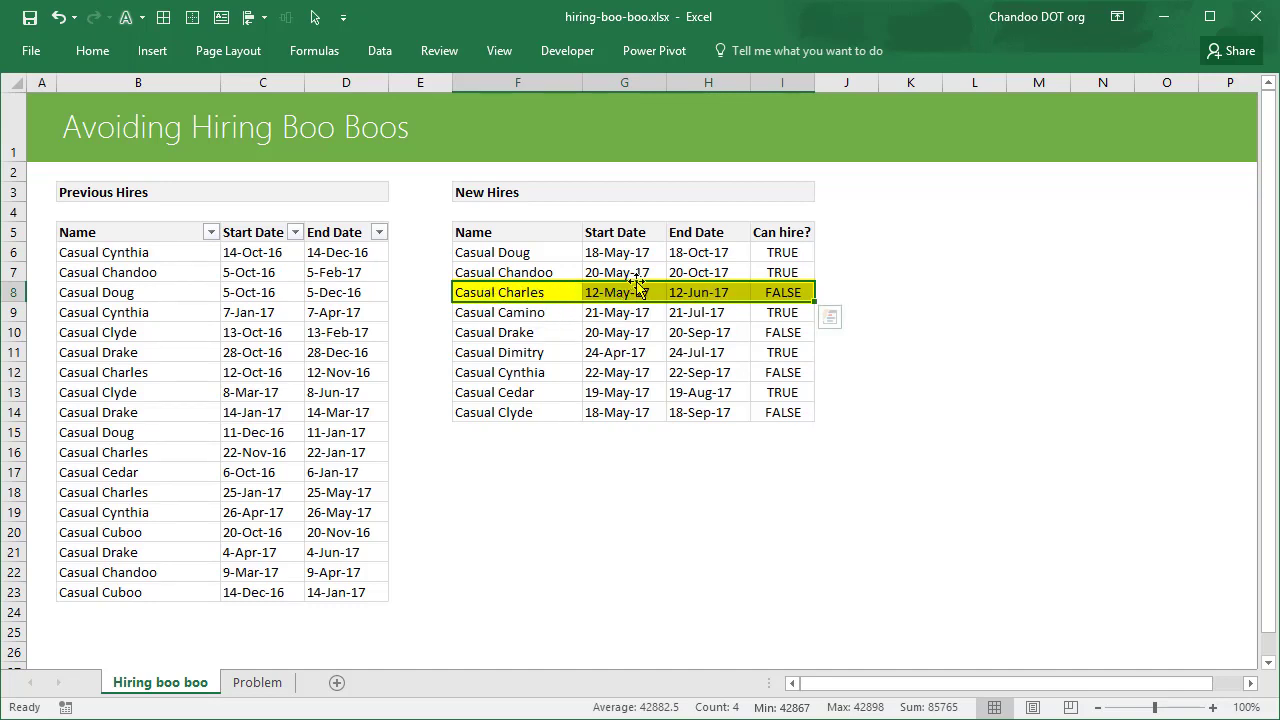
key(ctrl+z)
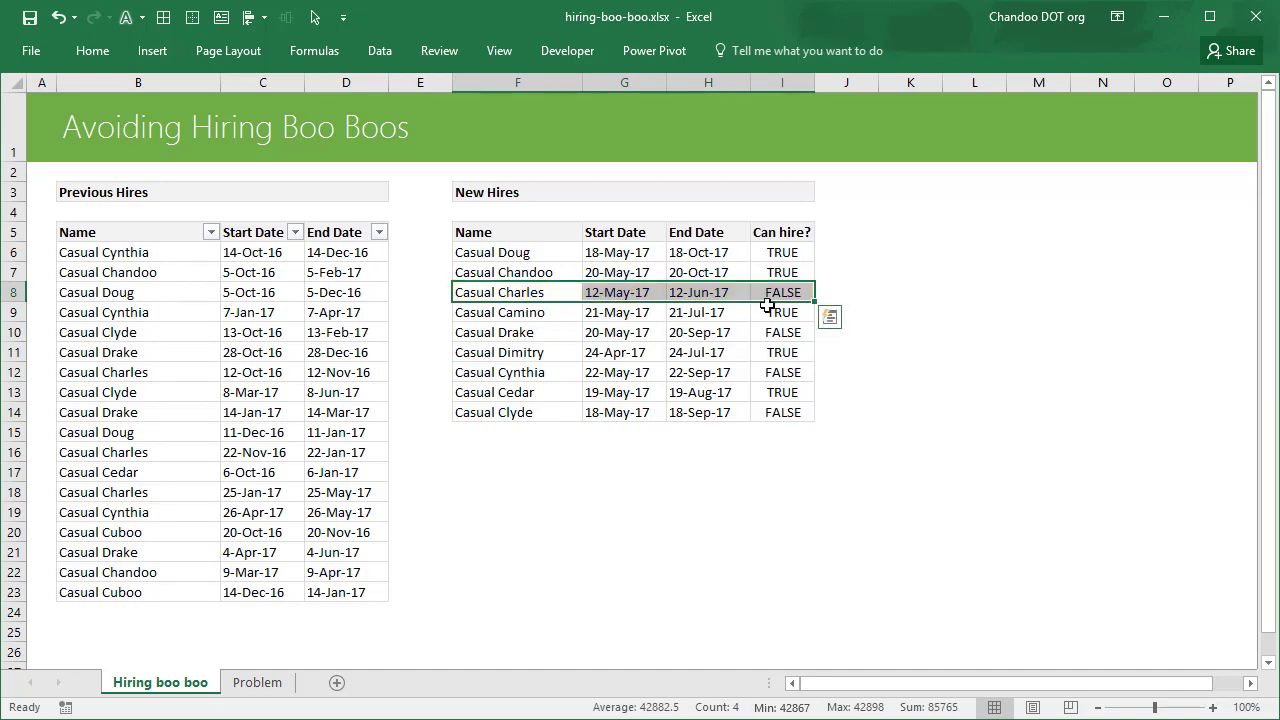
Inspect the MAX and IF formula in I6 and confirm it again as an array formula
click(785, 258)
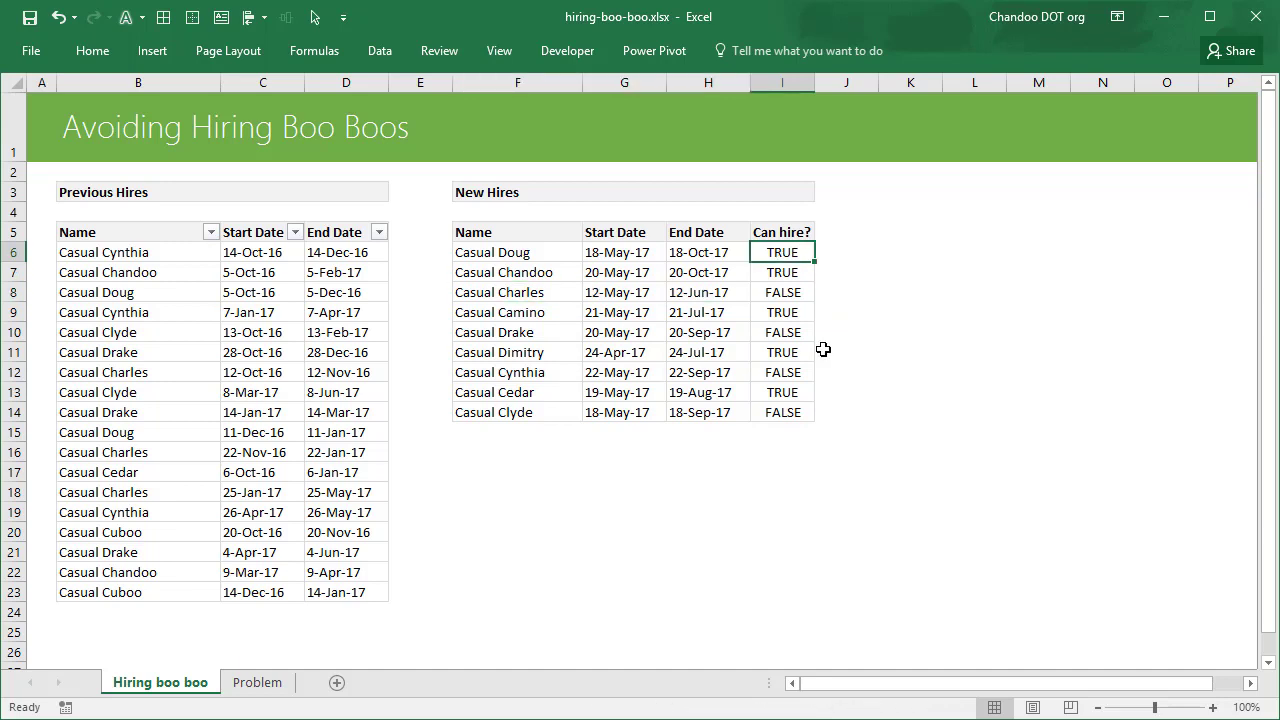
key(F2)
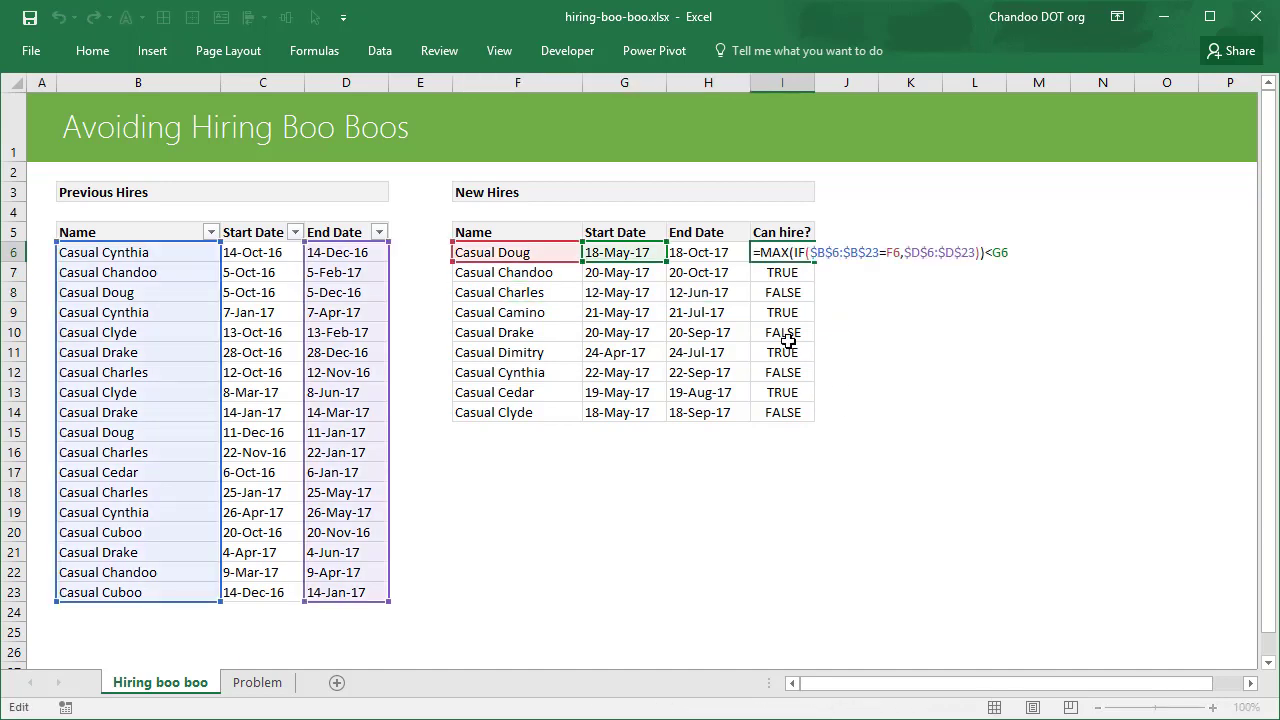
key(ctrl+shift+Return)
Add a "Can hire2?" column header in cell J5 beside the Can hire? column
click(848, 228)
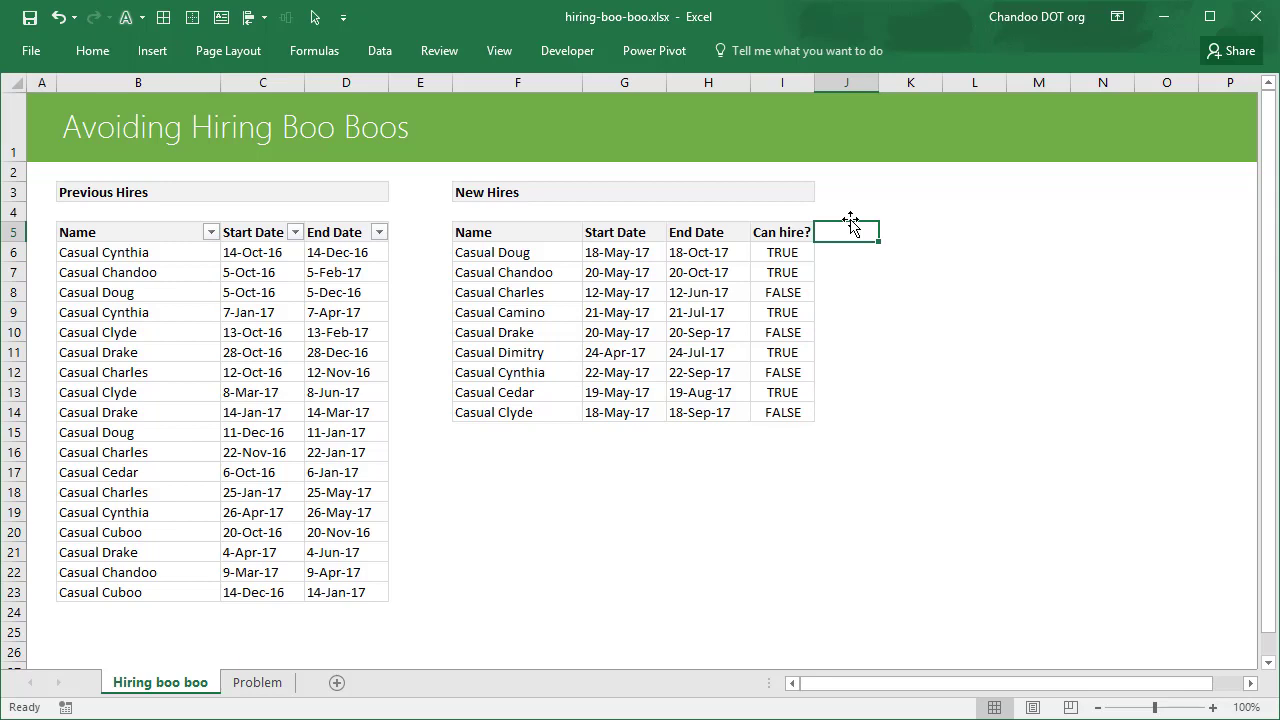
text(Can hire)
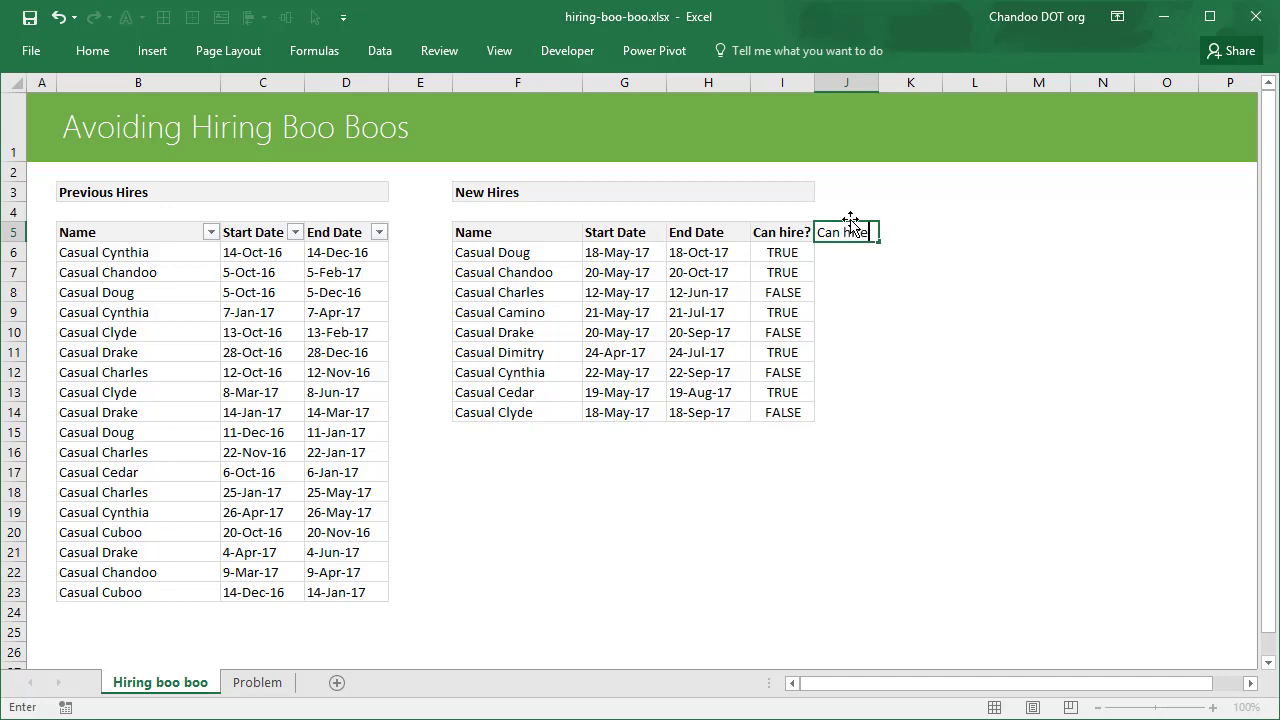
key(Return)
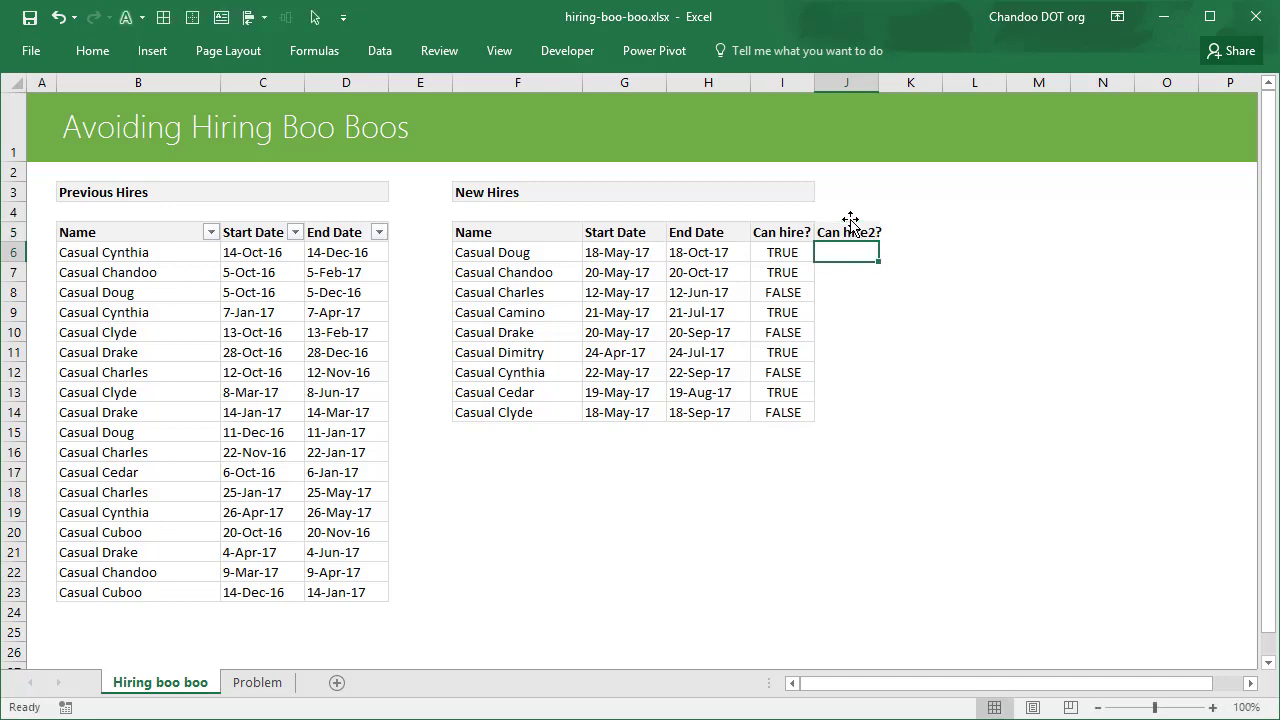
Start a COUNTIFS formula in J6 with the absolute range $B$6:$B$23 and F6 as its first criterion
text(=countifs()
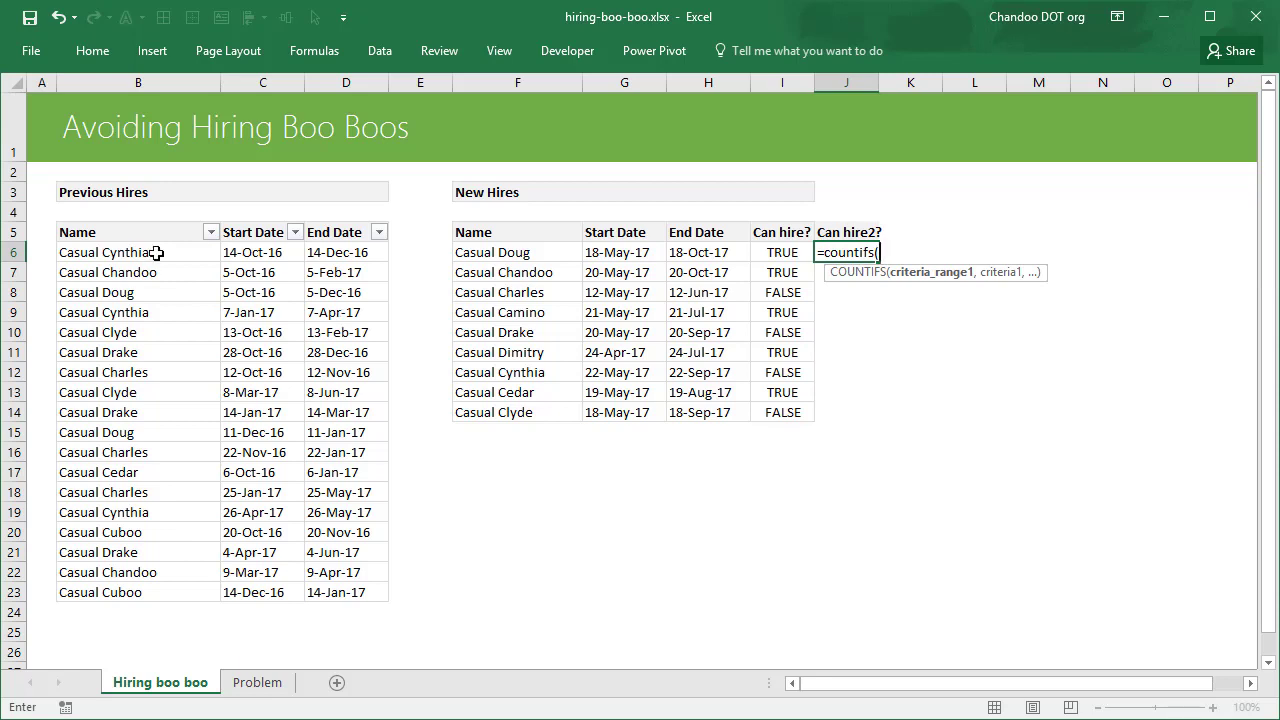
drag(152, 252, 159, 592)
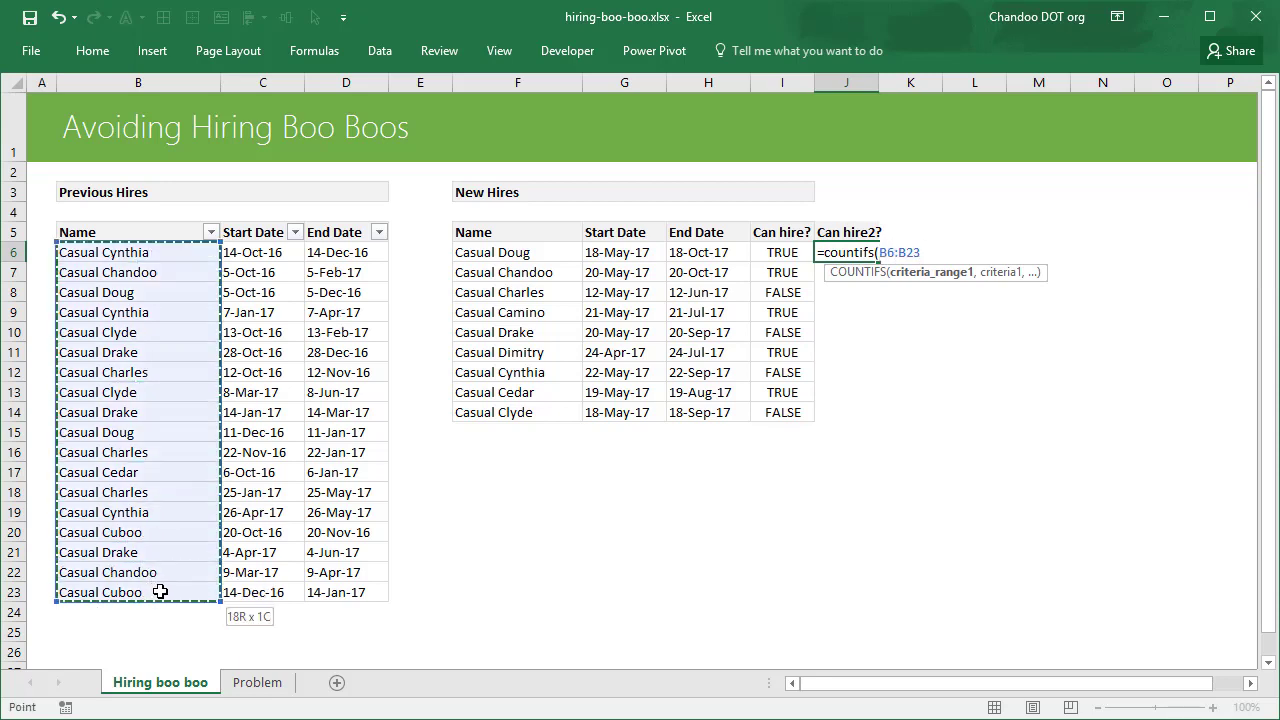
text(,)
click(573, 256)
drag(879, 252, 919, 253)
key(F4)
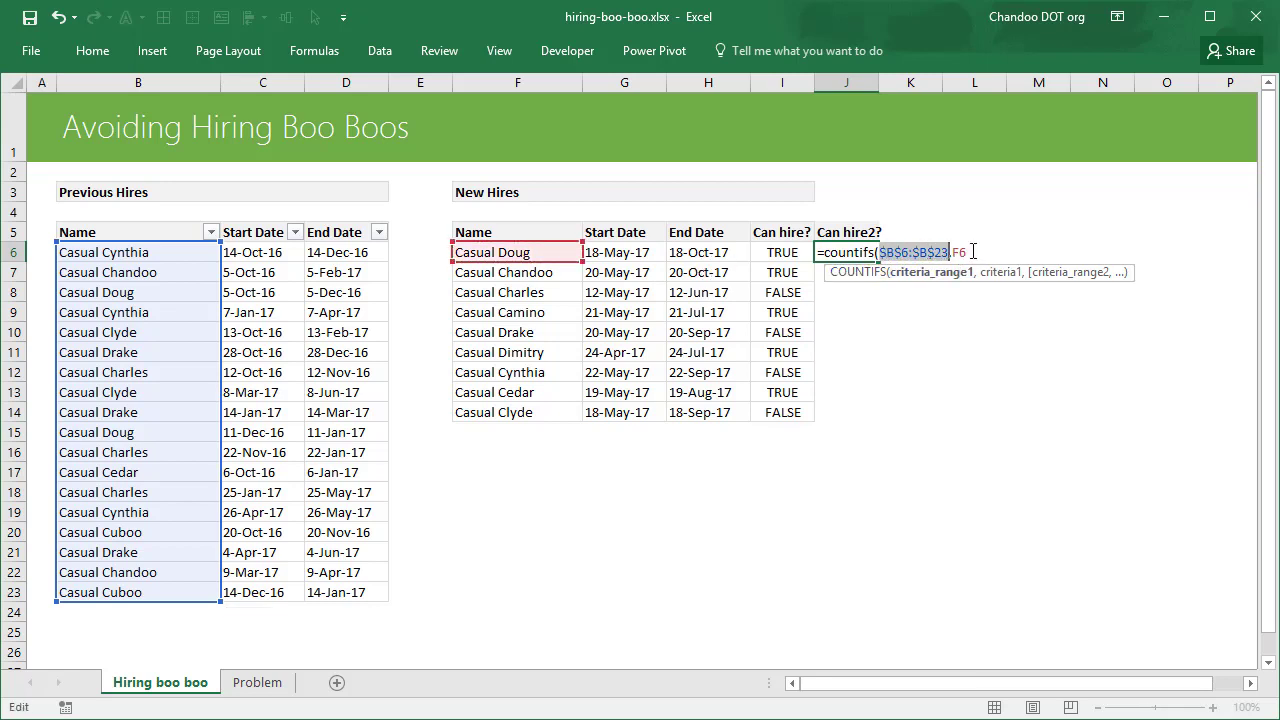
click(969, 252)
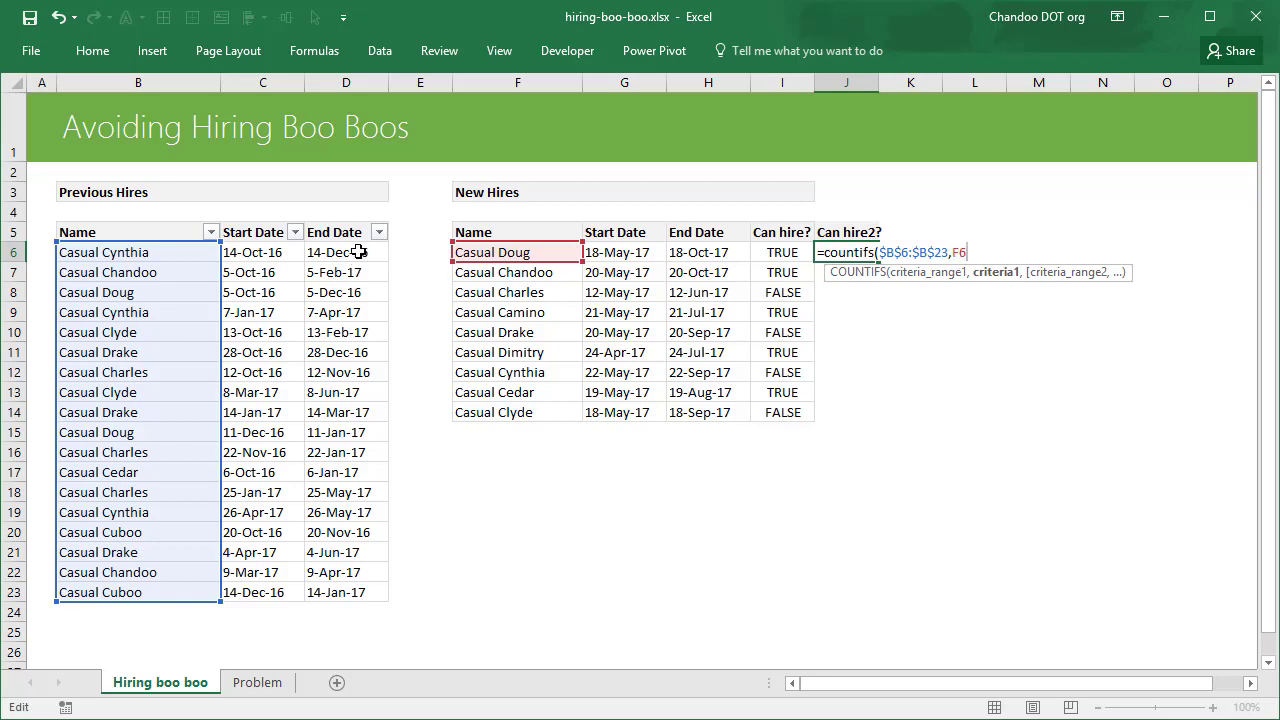
Extend the COUNTIFS formula in J6 with the End Date range $D$6:$D$23 as the second criteria range
drag(357, 252, 357, 588)
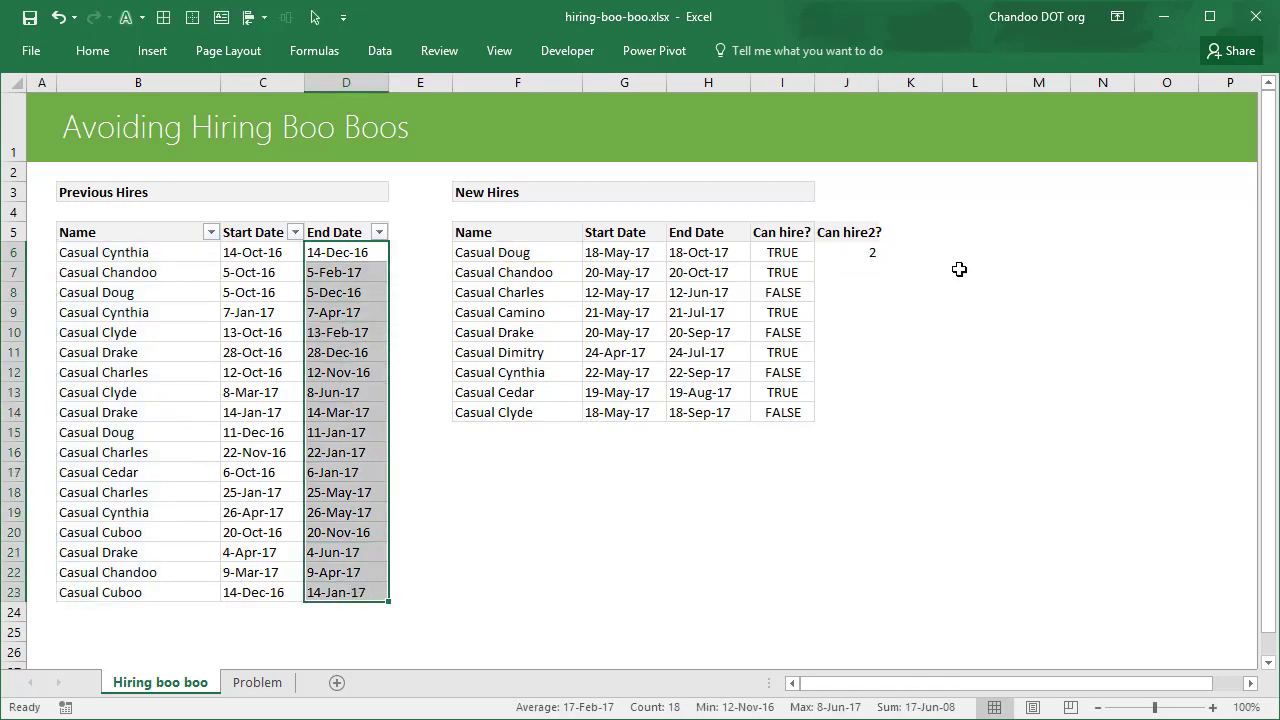
click(844, 252)
key(F2)
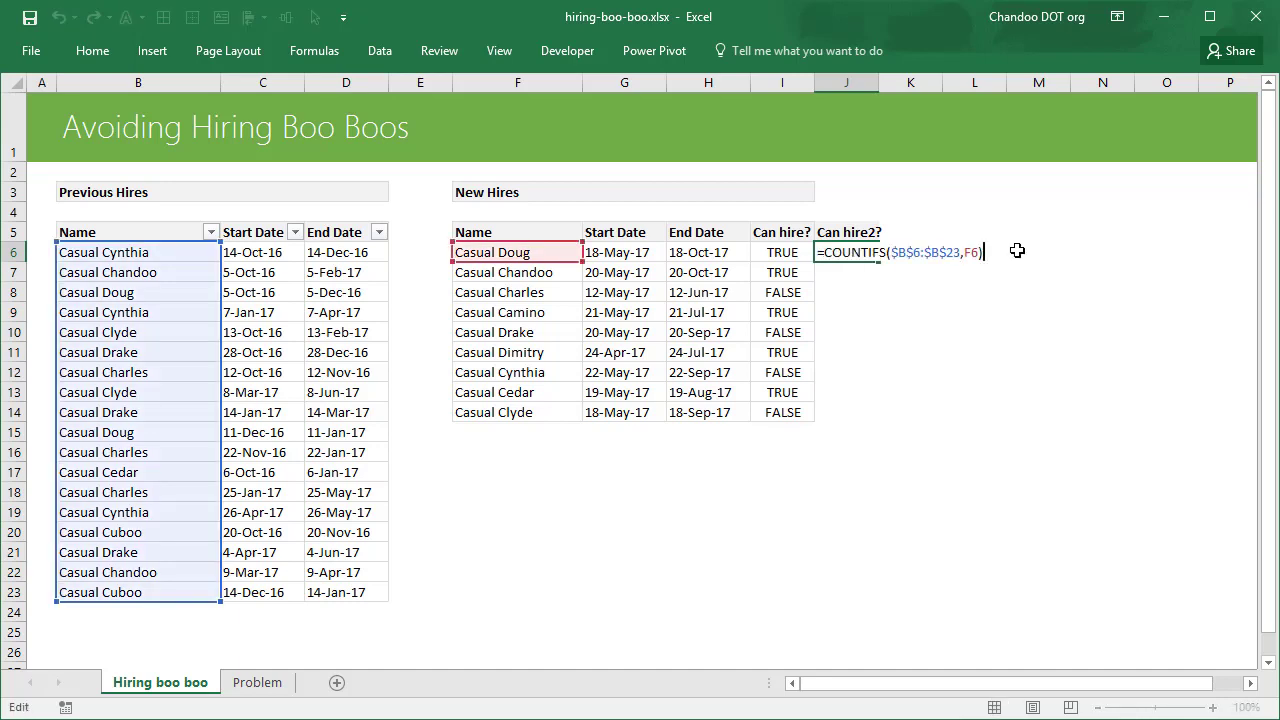
key(BackSpace)
text(,)
drag(368, 252, 371, 596)
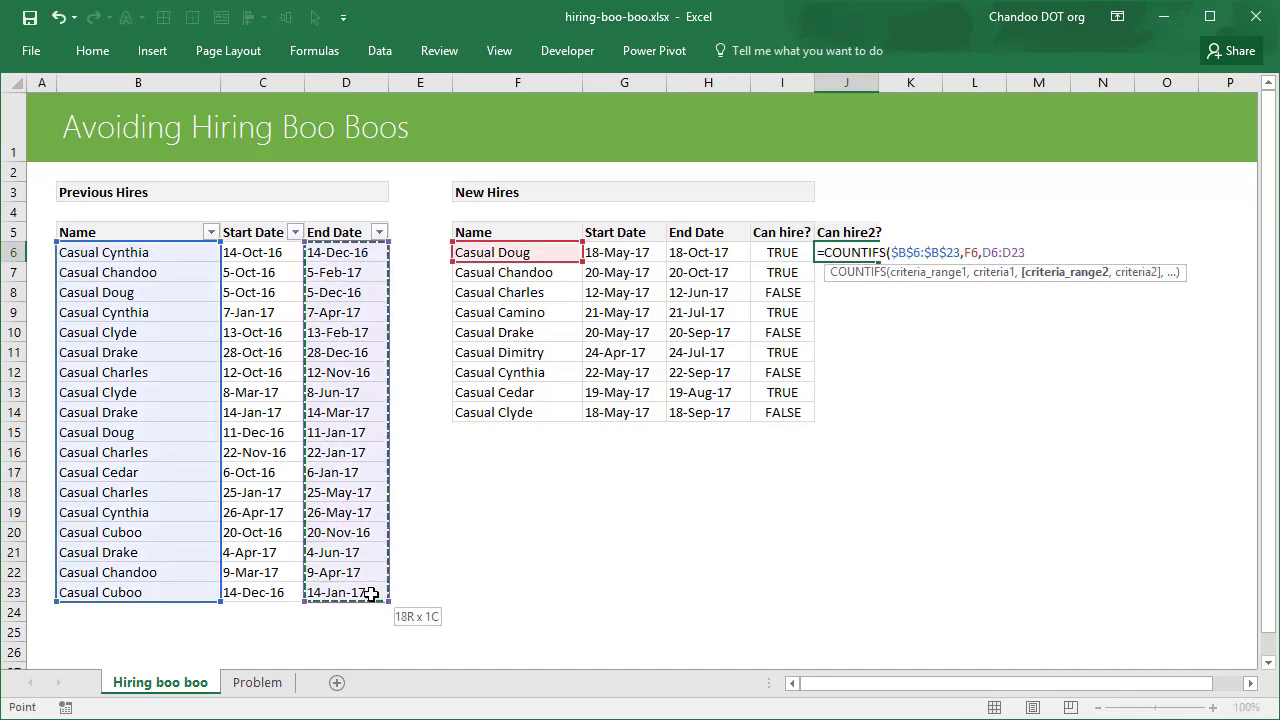
key(F4)
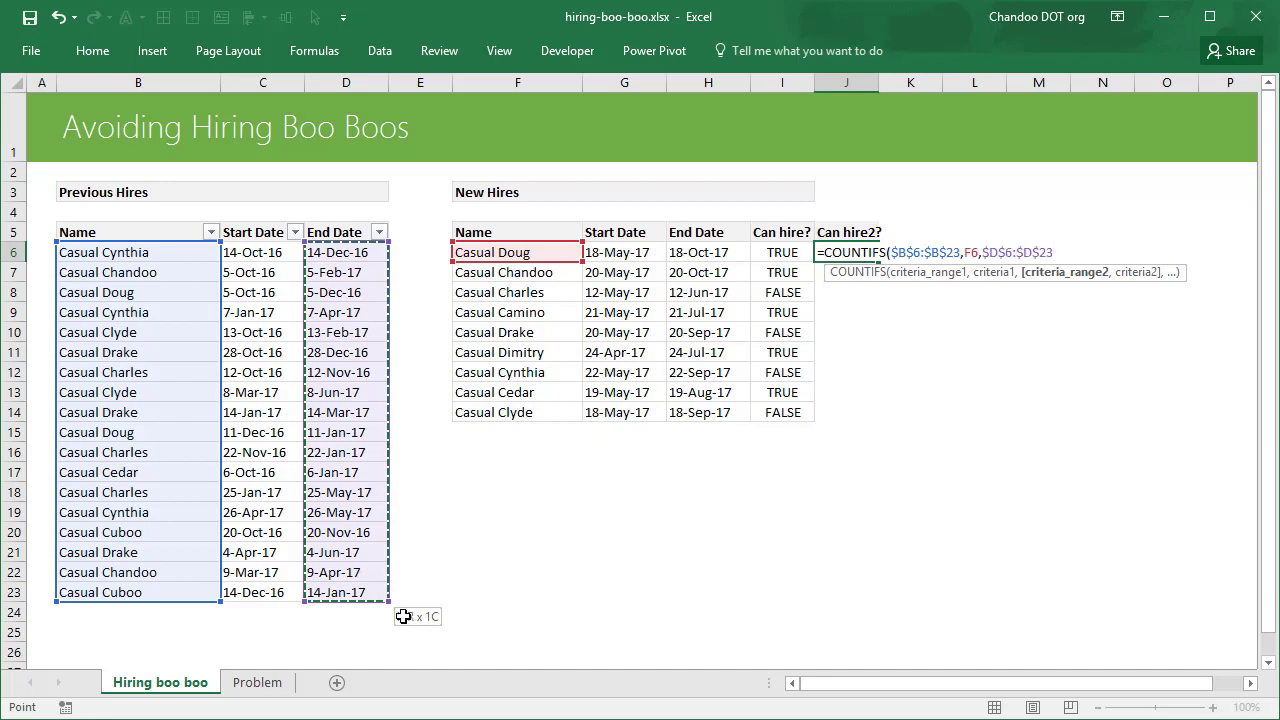
Set the second COUNTIFS criterion in J6 to "<"&G6 and enter the formula
text(<)
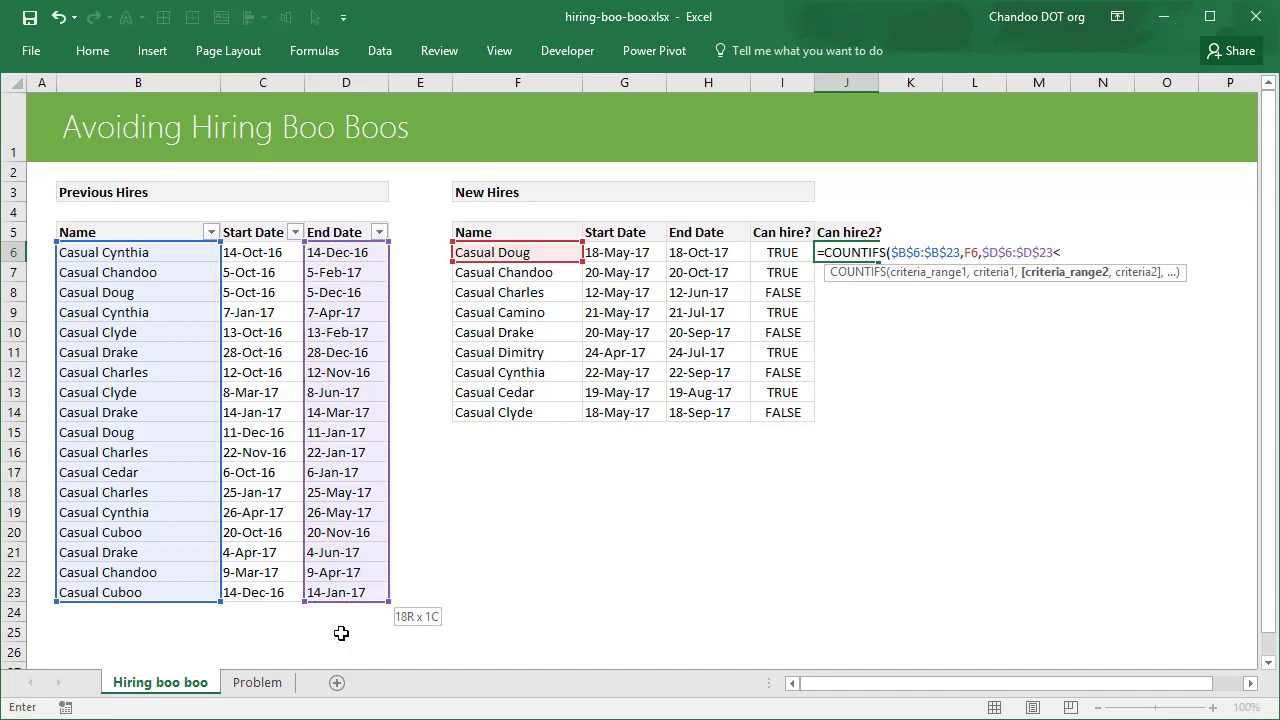
click(620, 251)
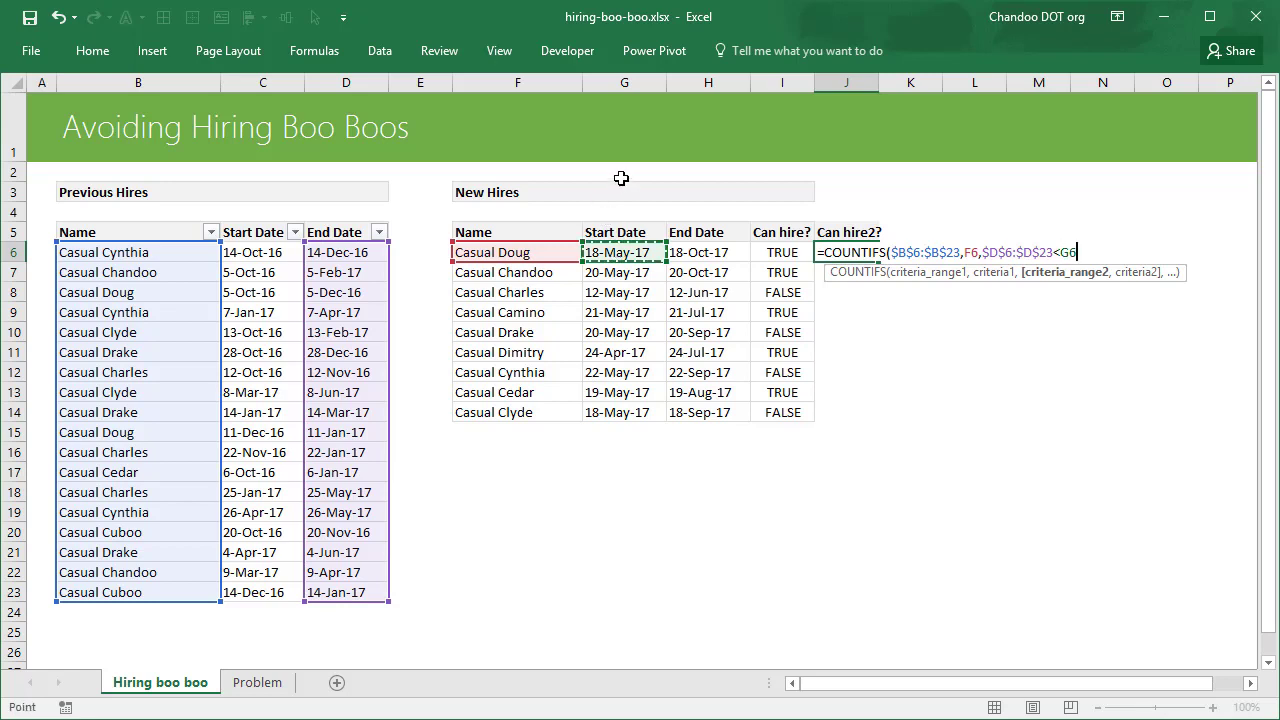
click(1055, 252)
text(,"<)
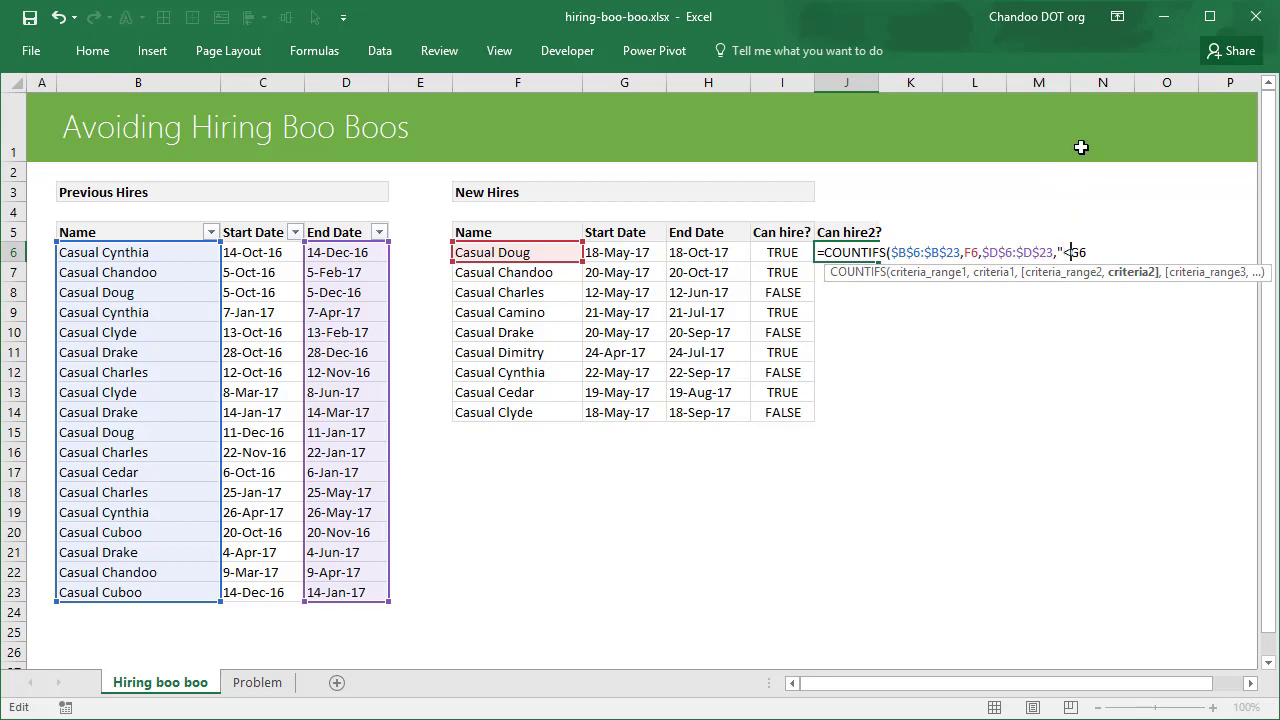
text("&)
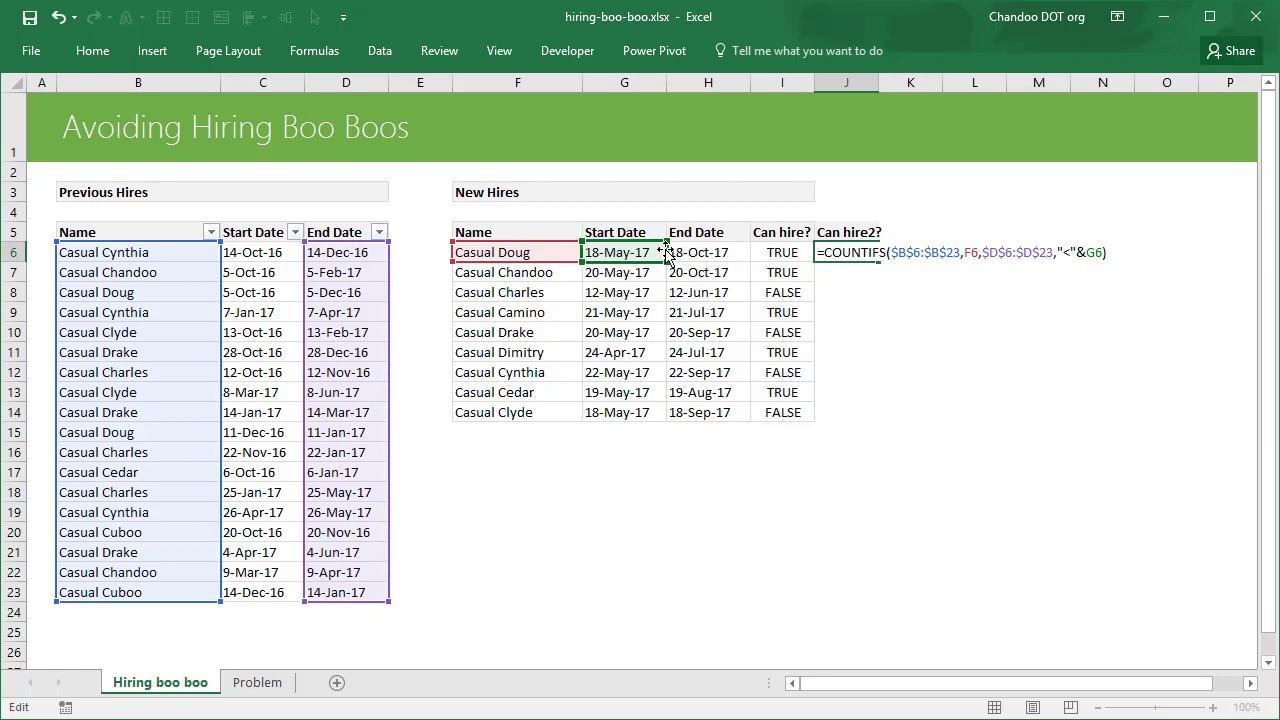
key(Return)
key(Up)
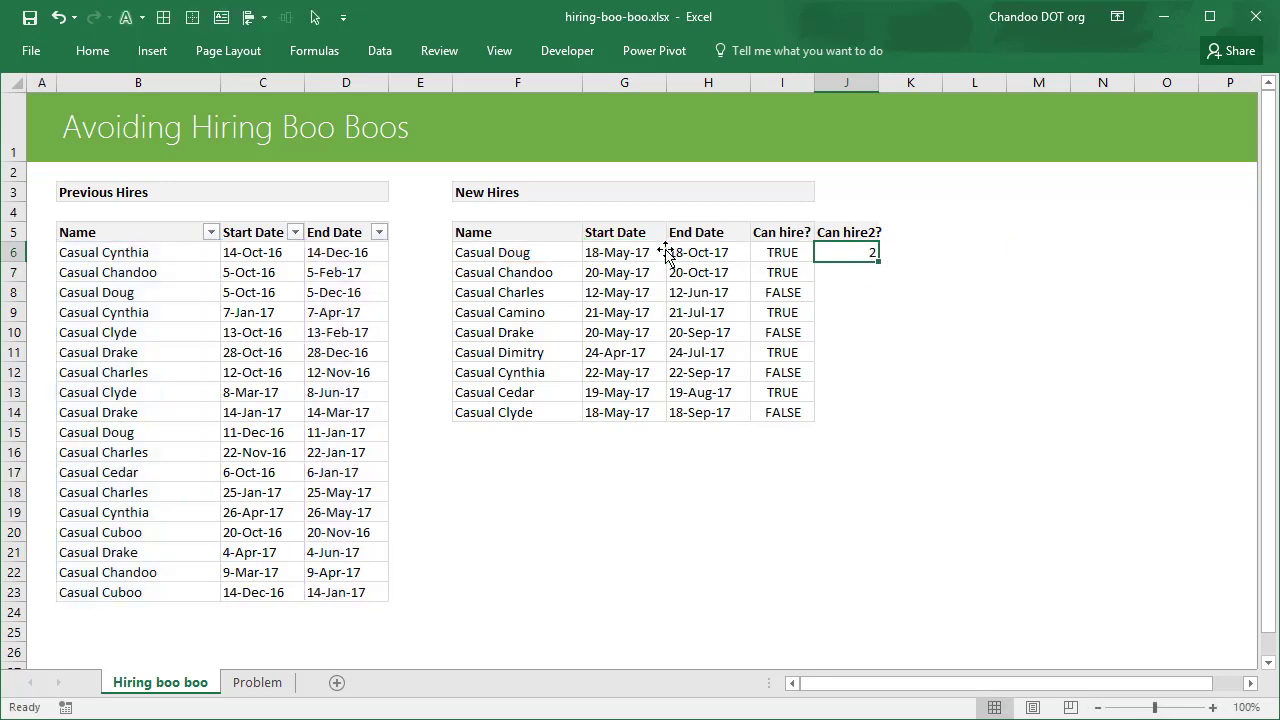
Append =COUNTIFS($B$6:$B$23,F6) to the J6 formula and fill the completed formula down to J14
key(F2)
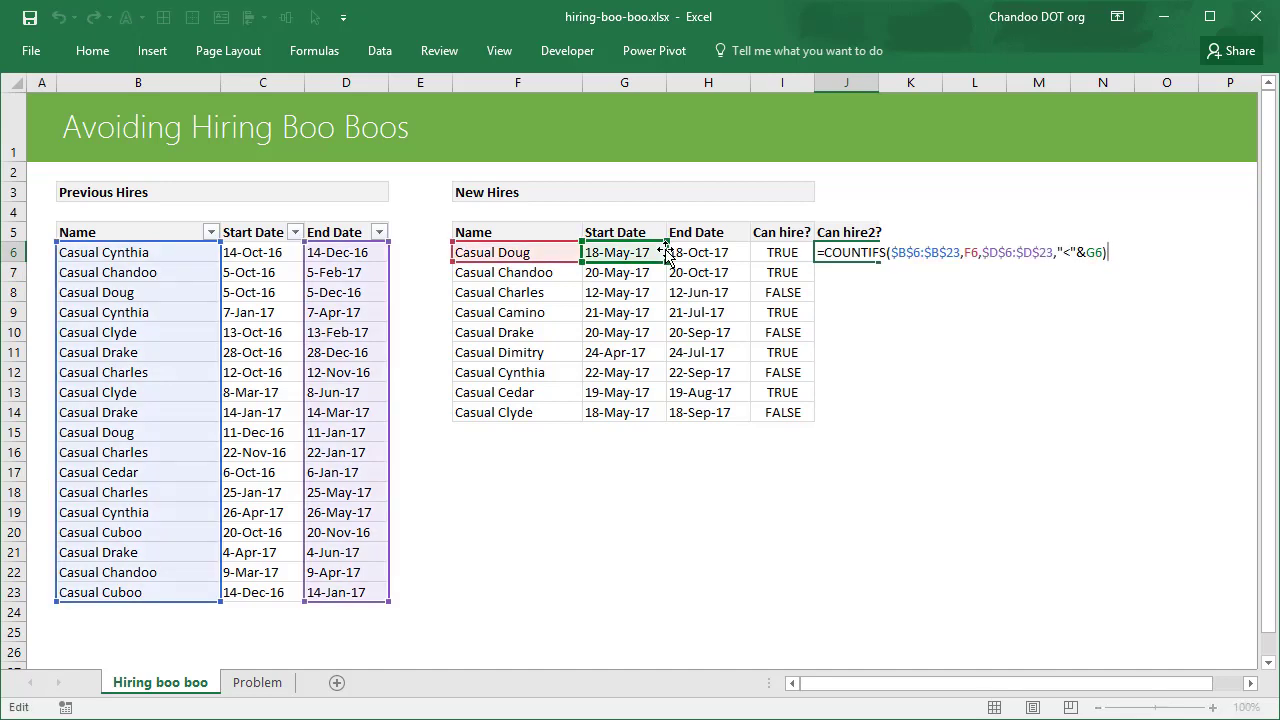
text(=countif)
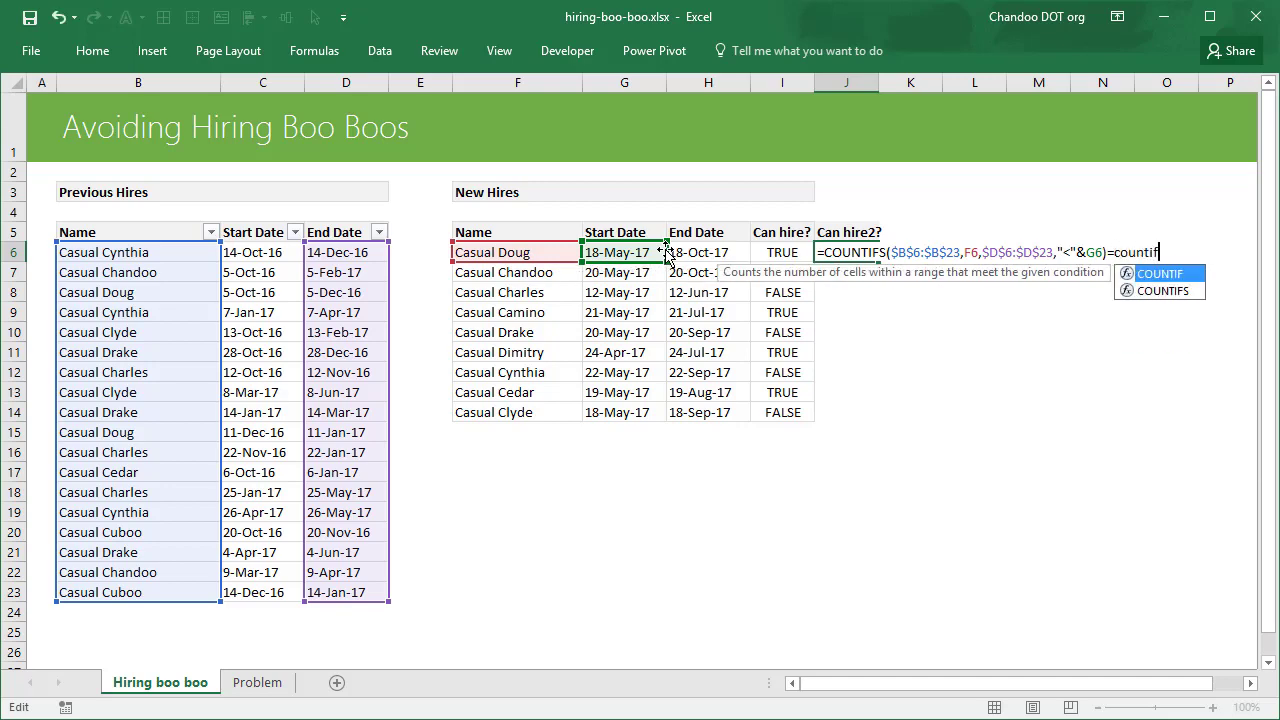
text(s()
drag(178, 262, 157, 596)
key(F4)
text(,)
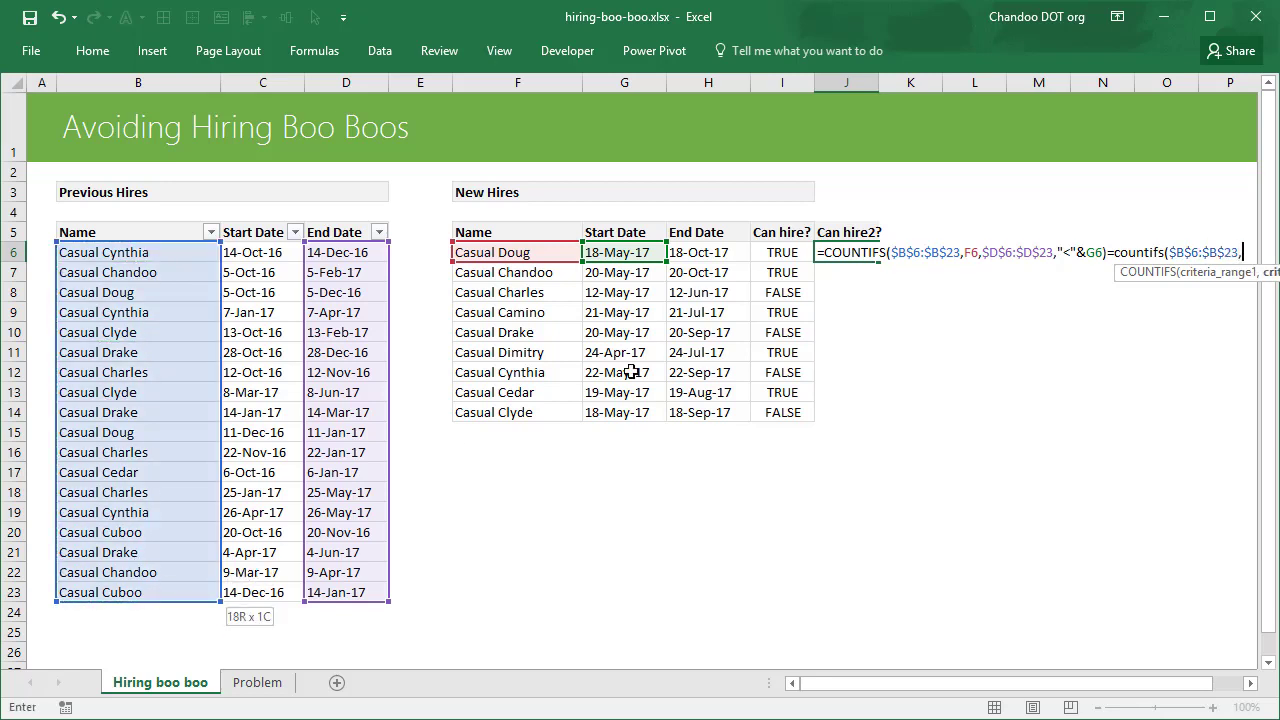
click(523, 253)
key(Return)
key(Up)
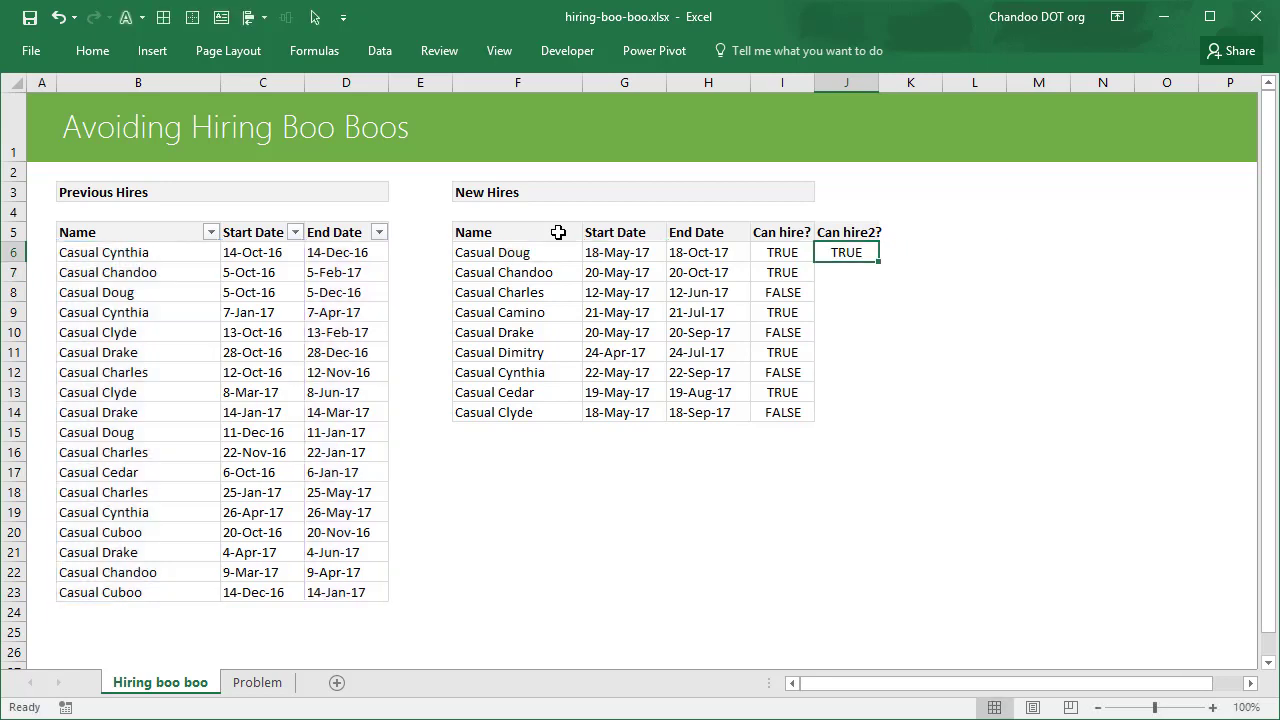
double_click(880, 262)
Evaluate the two COUNTIFS expressions in the J8 formula separately to compare the counts for that new hire
click(840, 290)
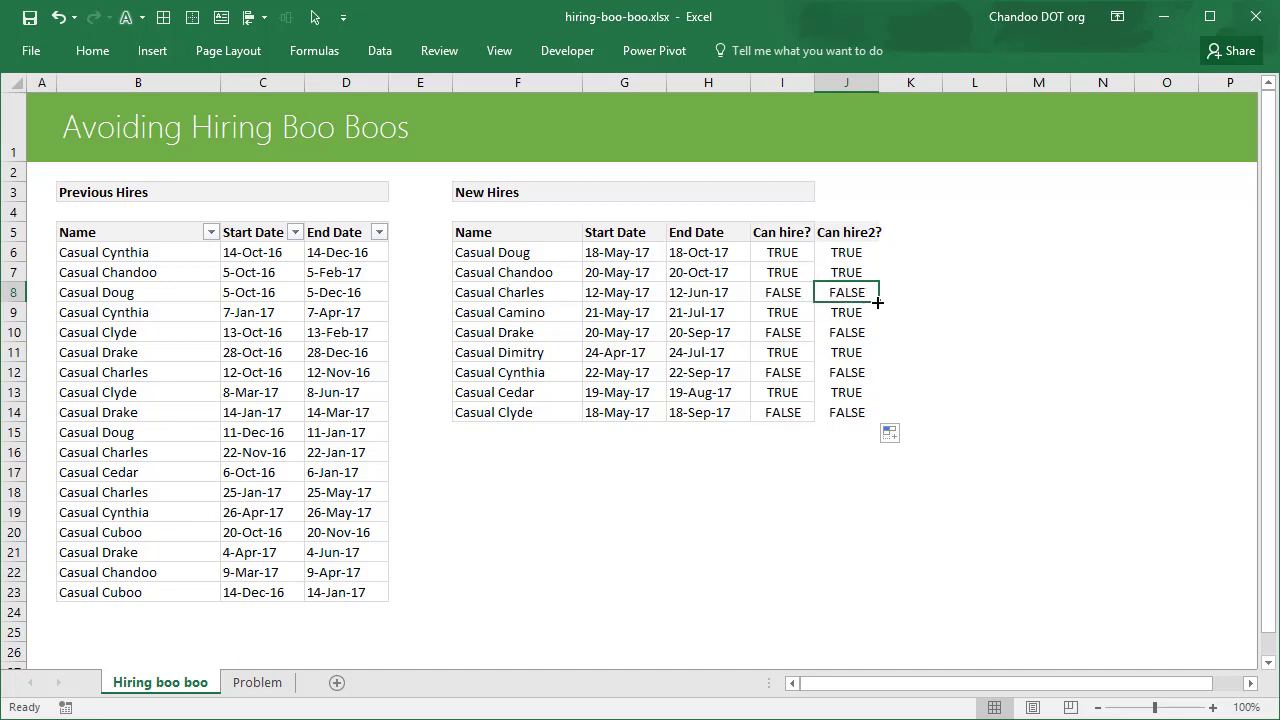
key(F2)
drag(822, 292, 1107, 292)
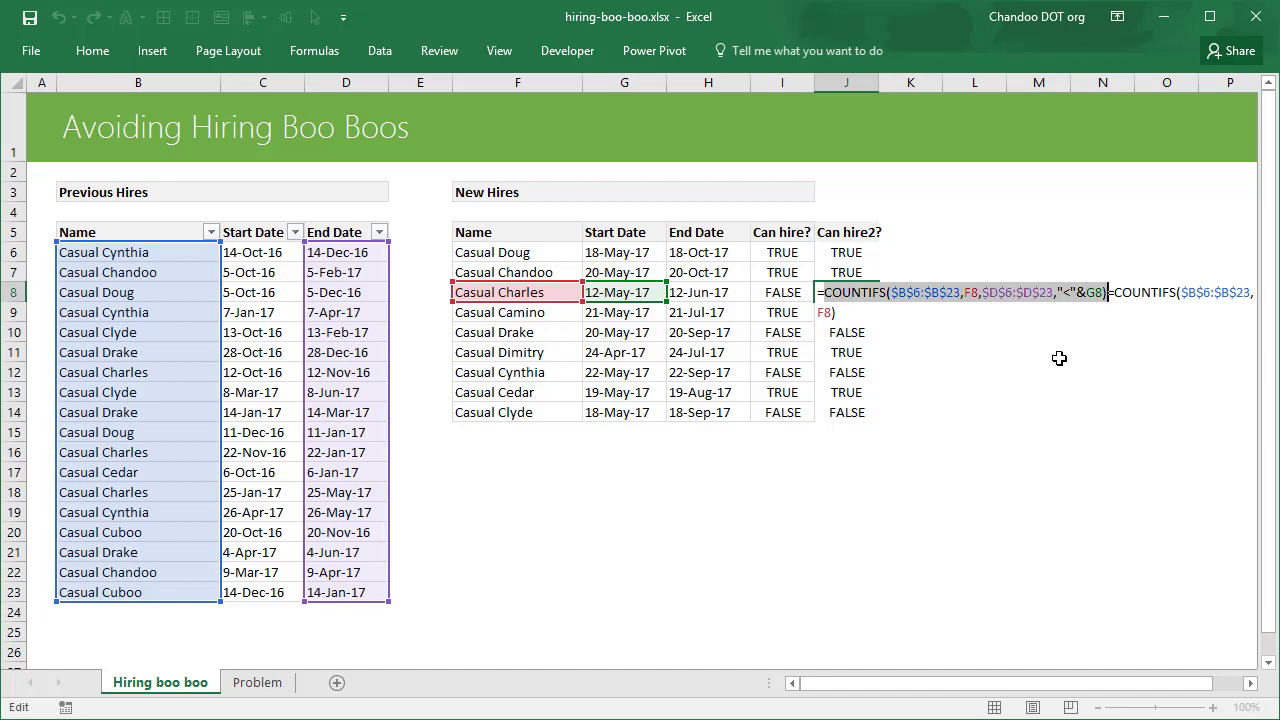
key(F9)
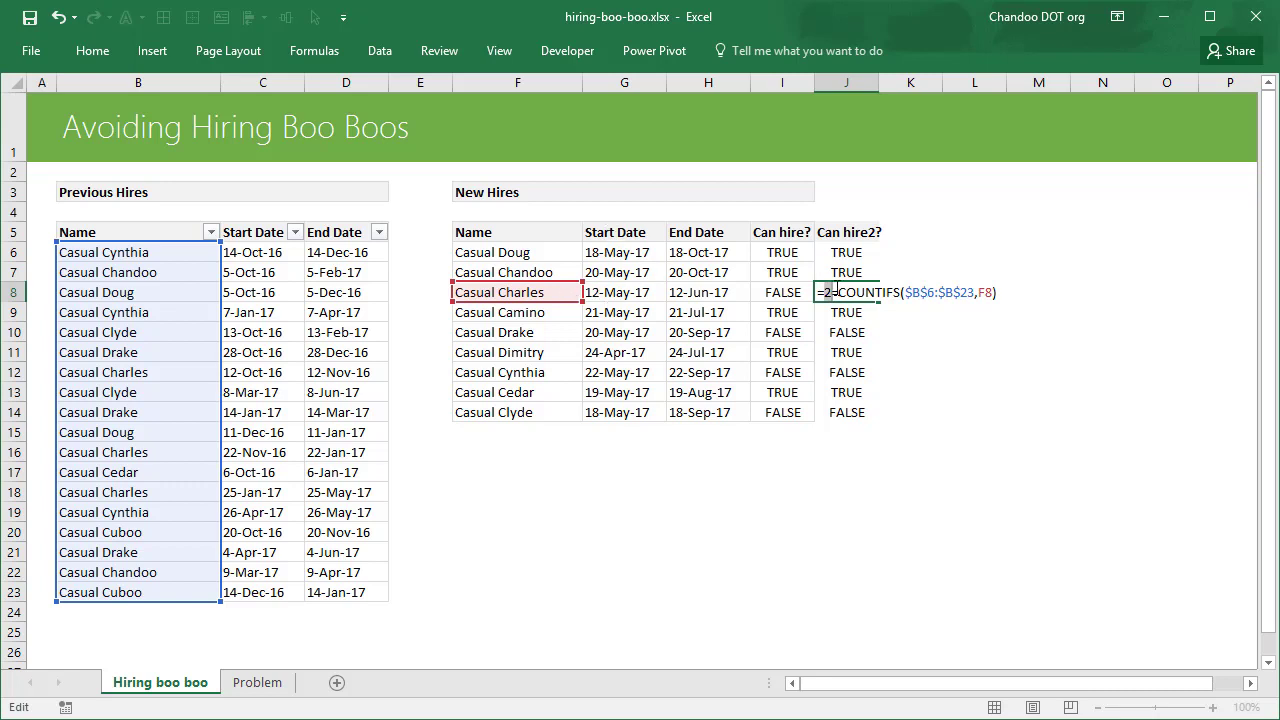
drag(838, 292, 1017, 287)
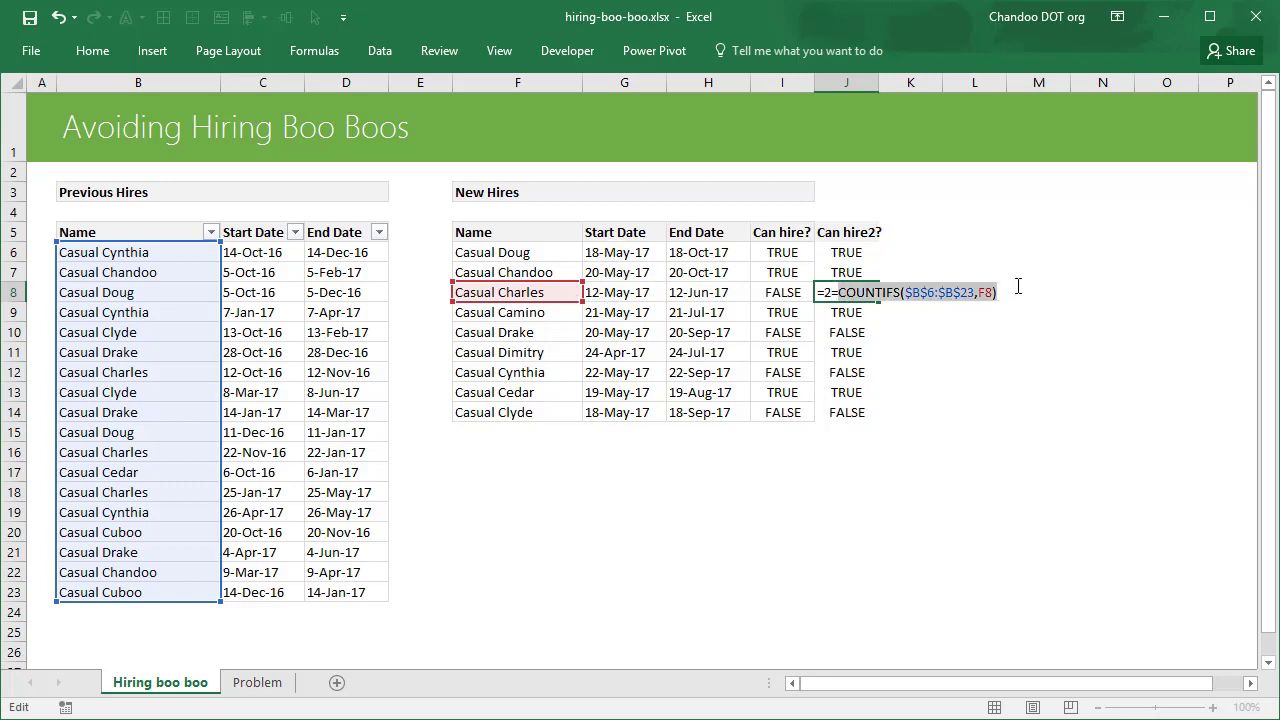
key(F9)
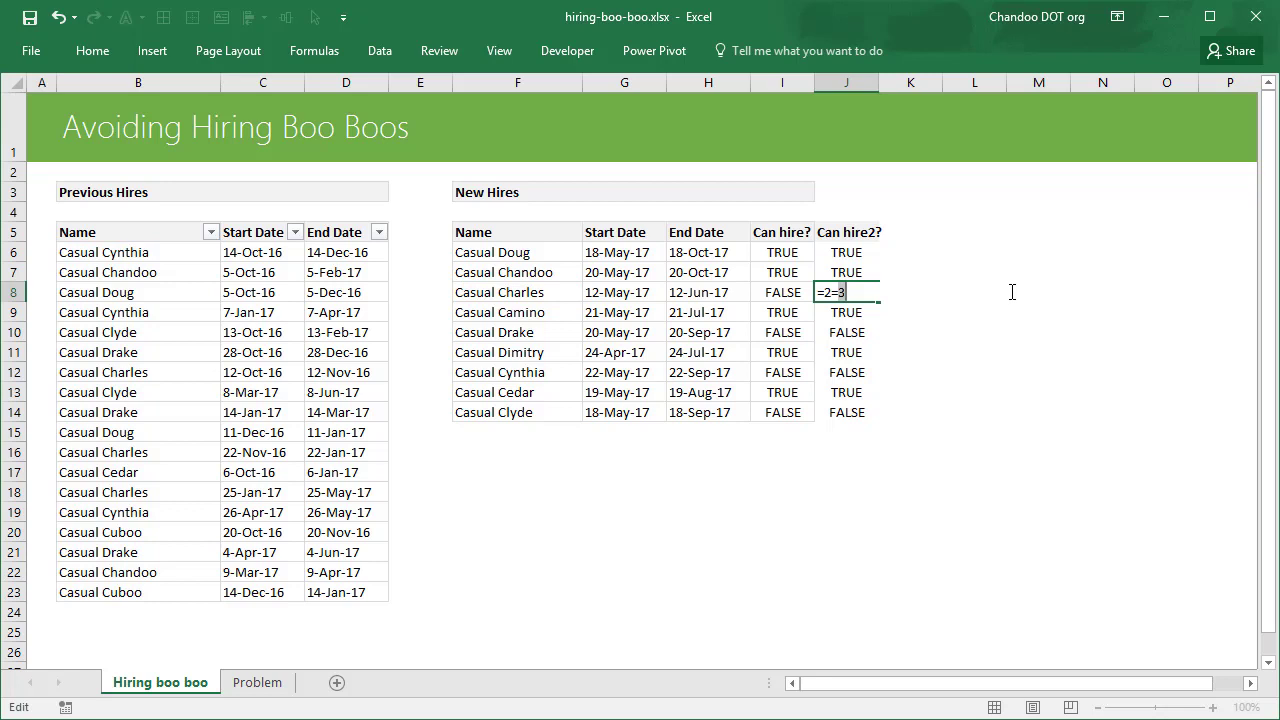
key(ctrl+Return)
Review the complete COUNTIFS comparison formula in J6
click(869, 251)
key(F2)
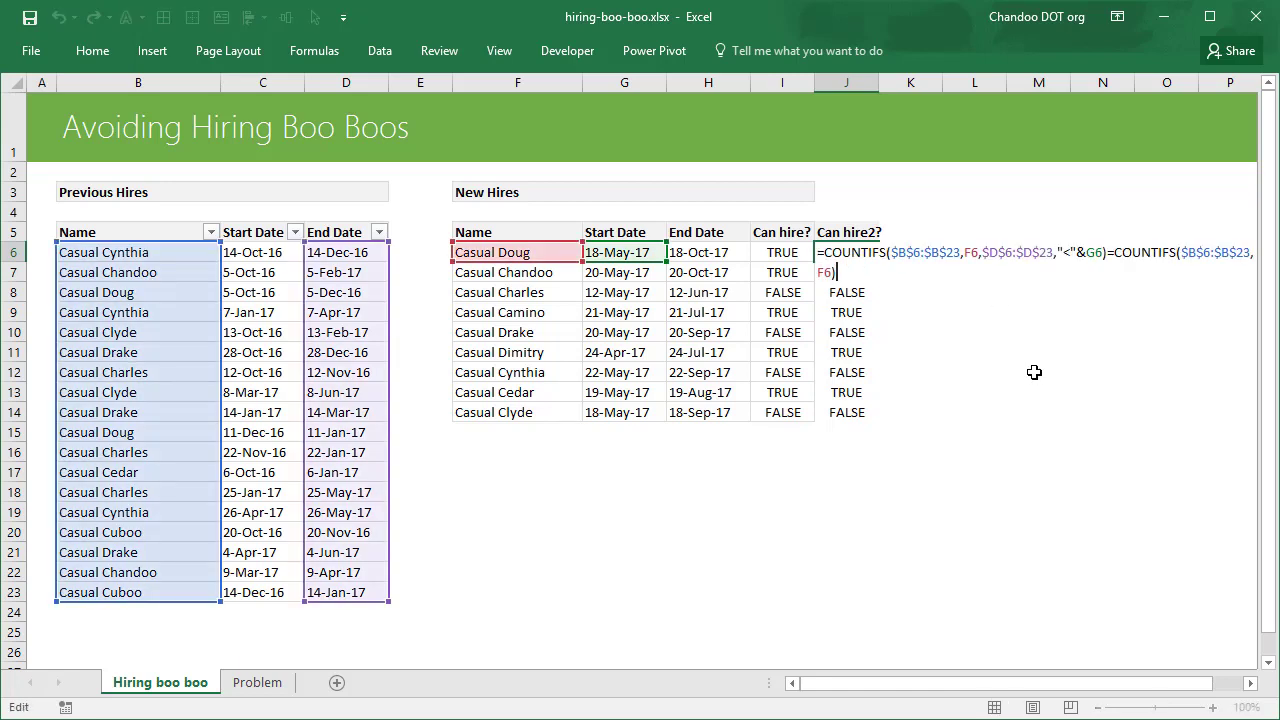
key(ctrl+Return)
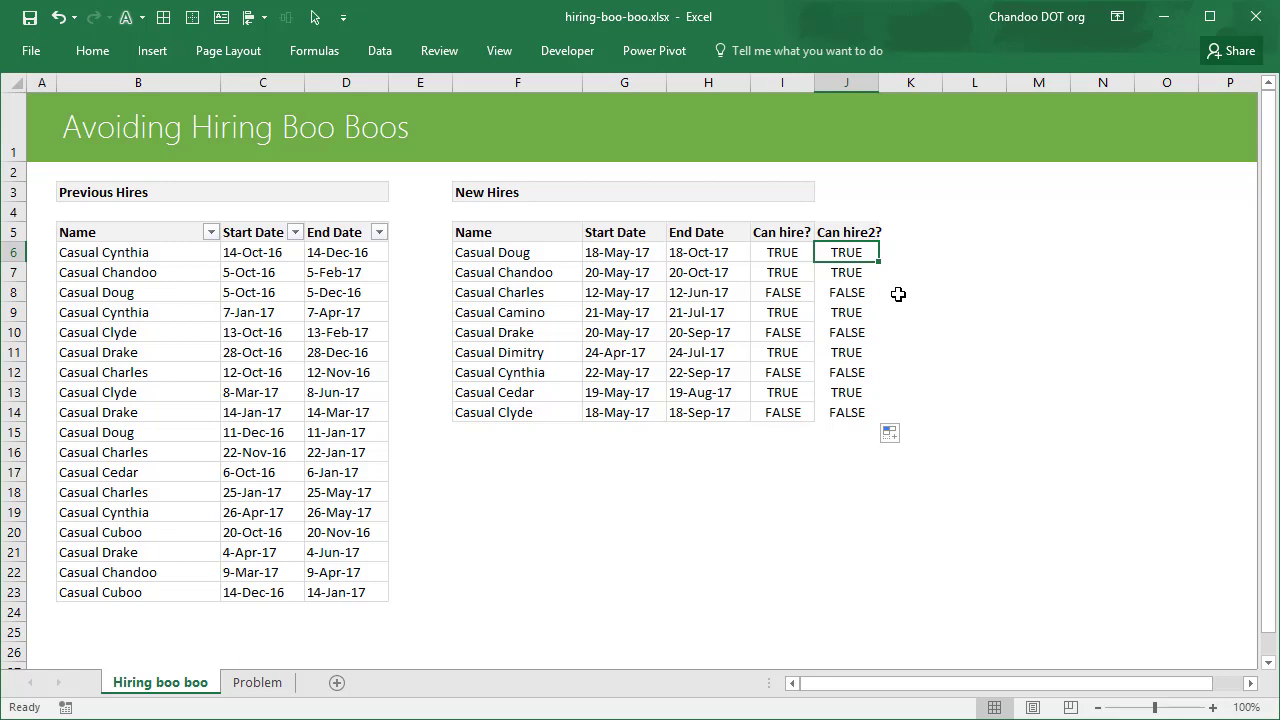
Check the Can hire2? results in J8:J14 against the Can hire? column
click(852, 414)
click(843, 374)
click(865, 350)
click(857, 331)
click(851, 310)
click(851, 290)
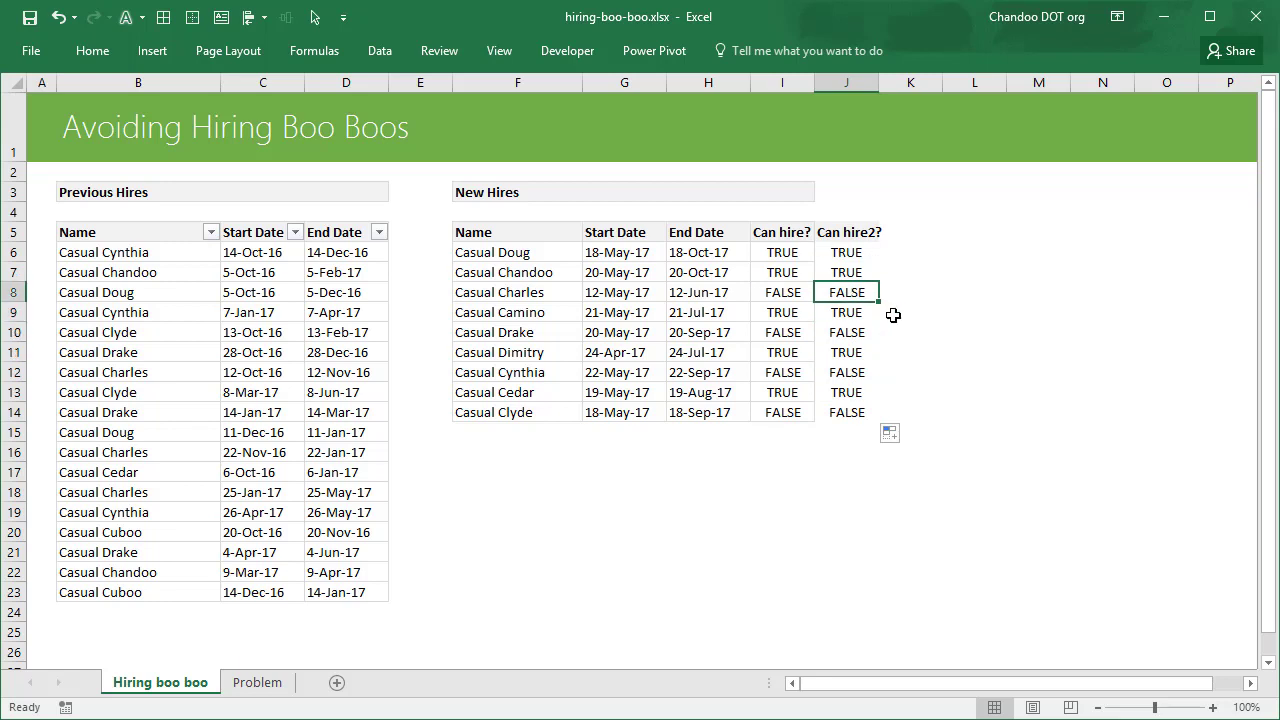
click(870, 238)
click(989, 348)
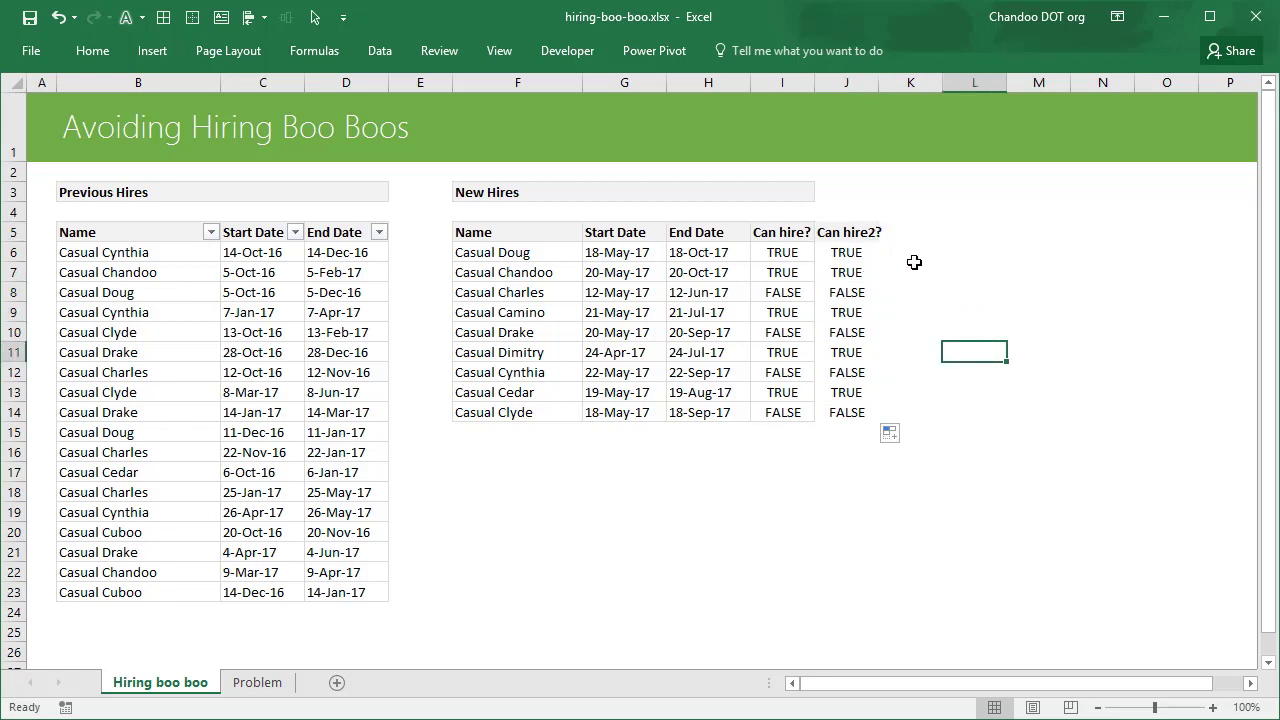
Add a "Can hire 3?" column header in cell K5
click(929, 234)
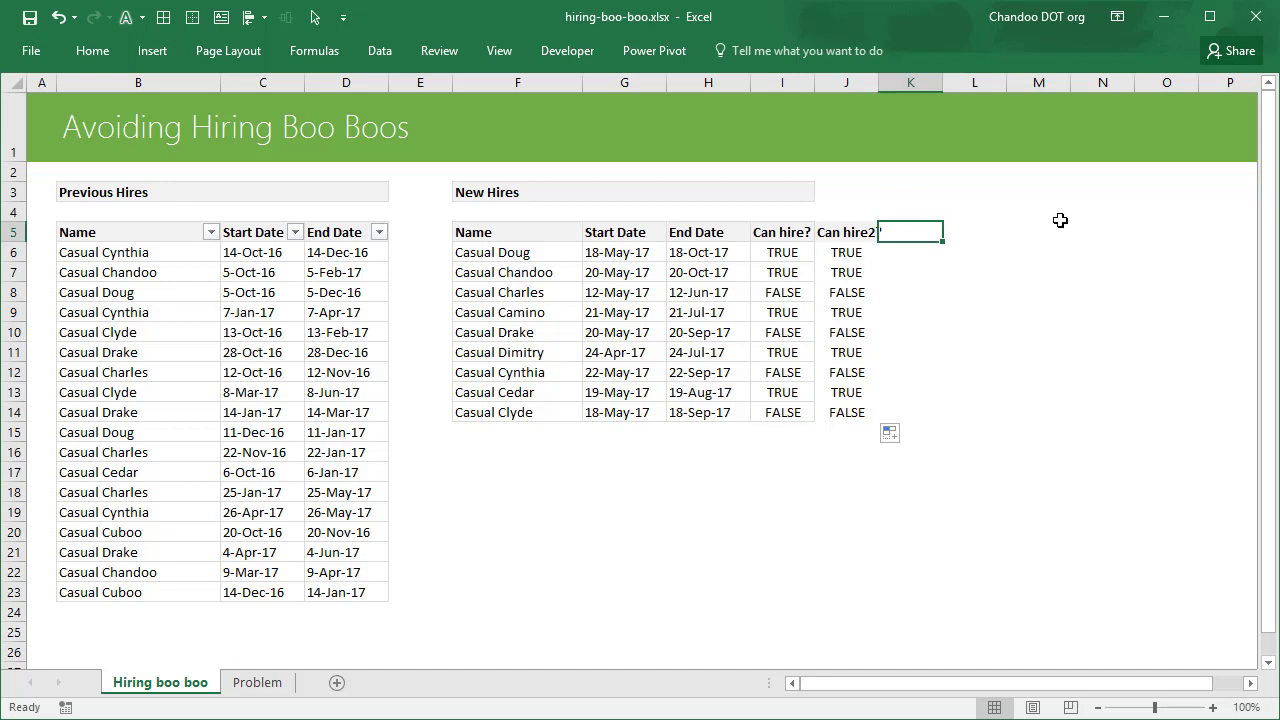
text(Can hi)
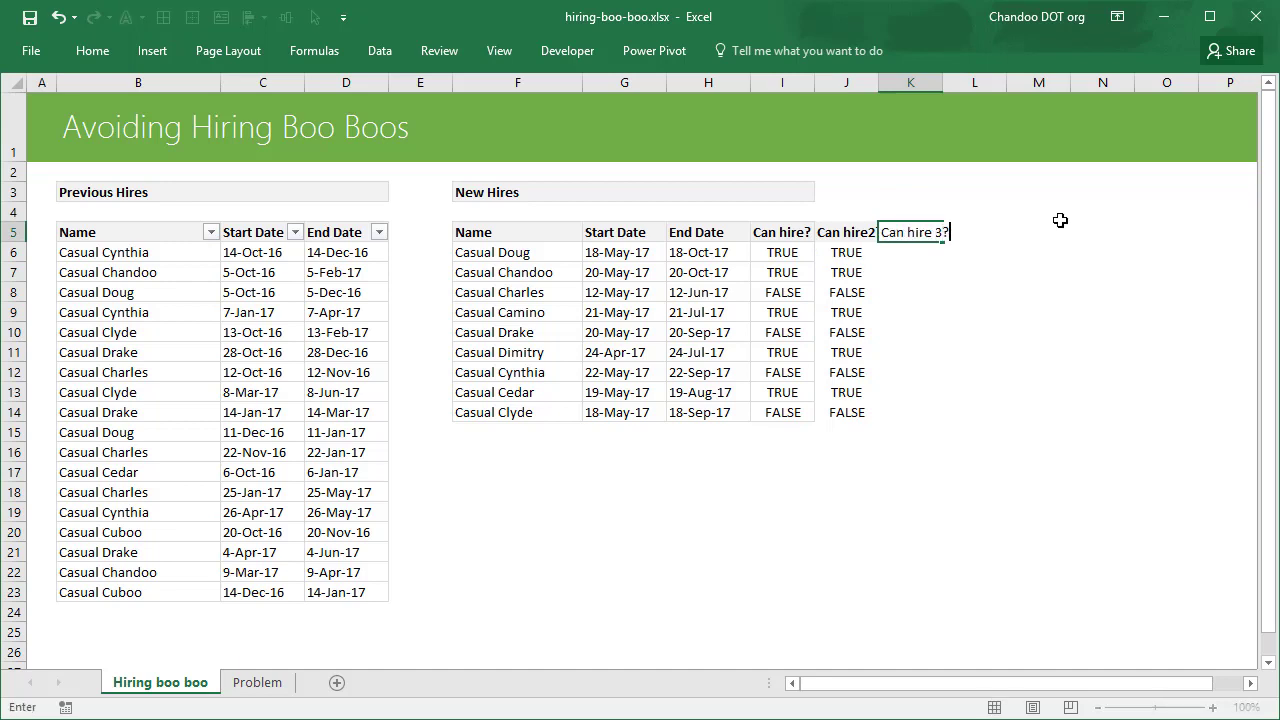
text(re 3?)
key(Return)
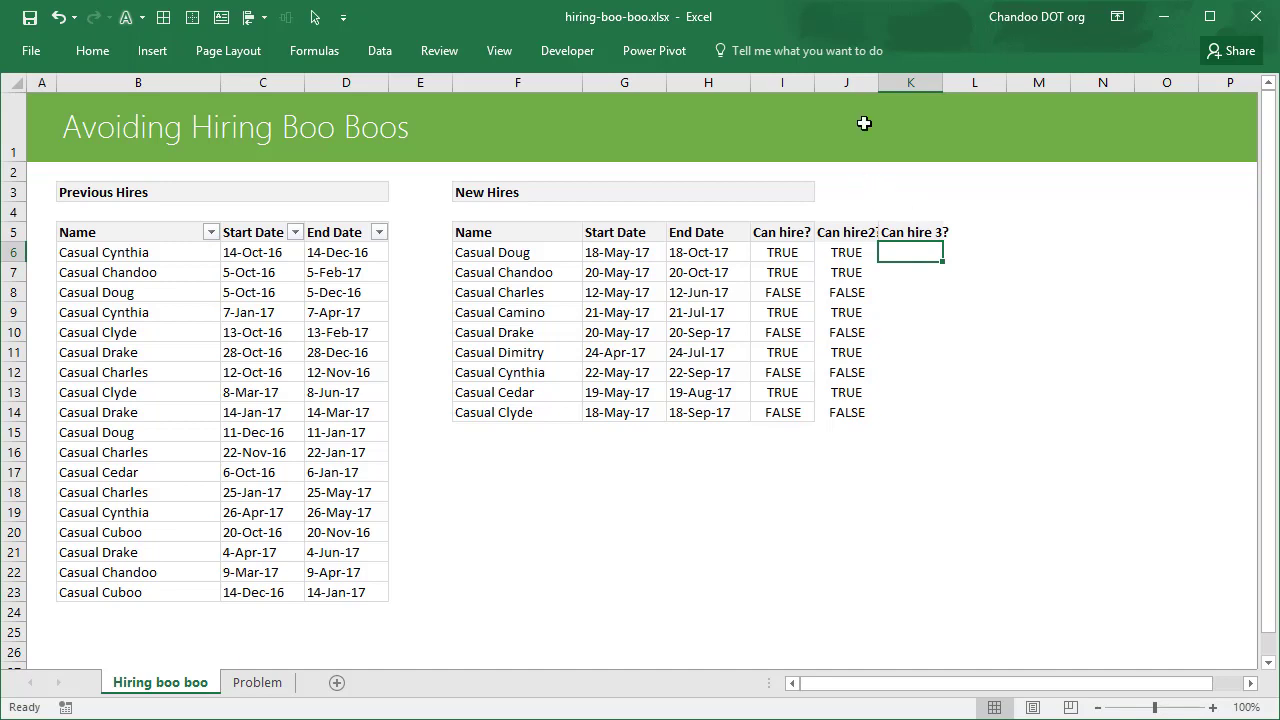
Examine the New Hires records in F6:H14 together with their Can hire? results in column I
mouse_move(867, 84)
mouse_down()
mouse_move(911, 80)
mouse_move(890, 84)
mouse_up()
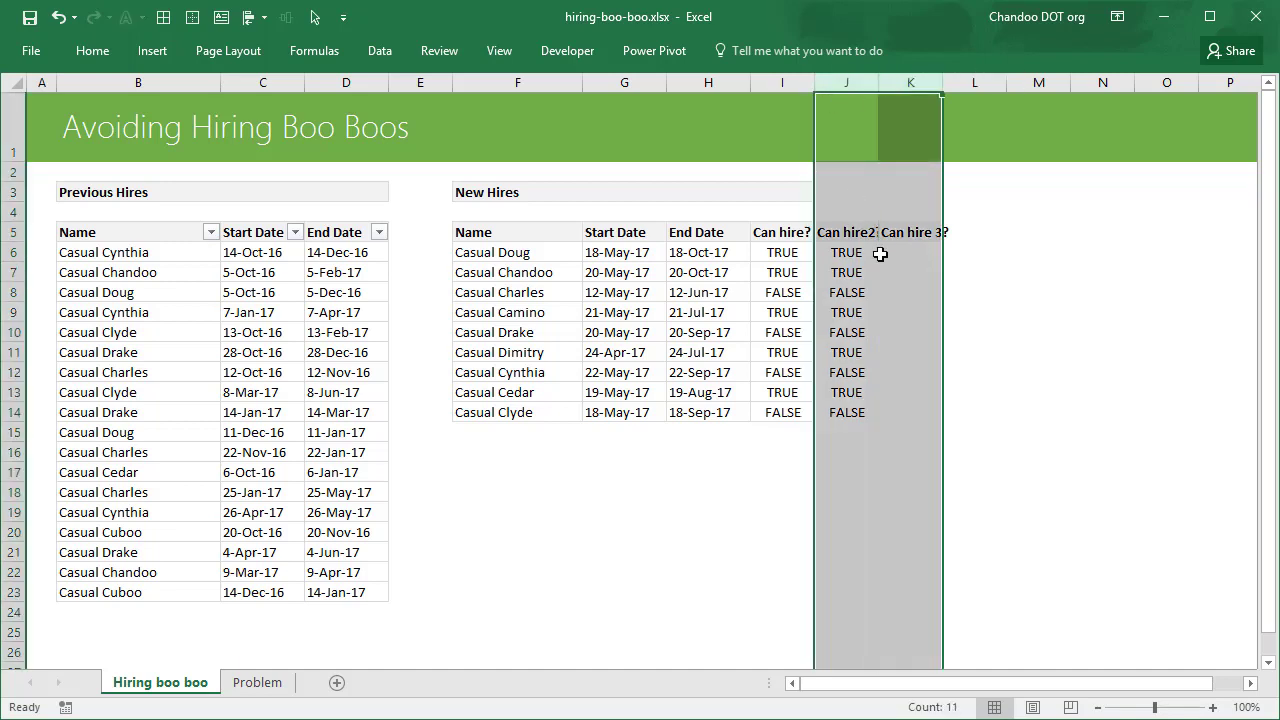
click(908, 254)
drag(488, 256, 750, 415)
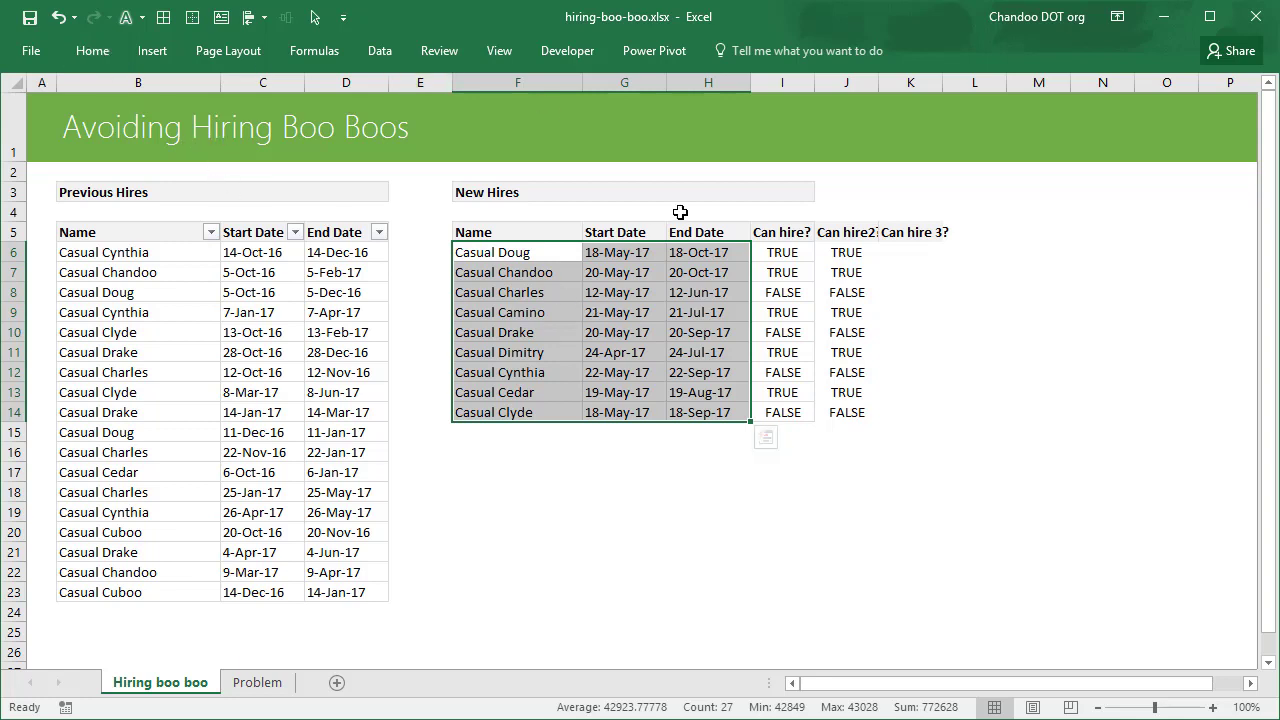
click(914, 235)
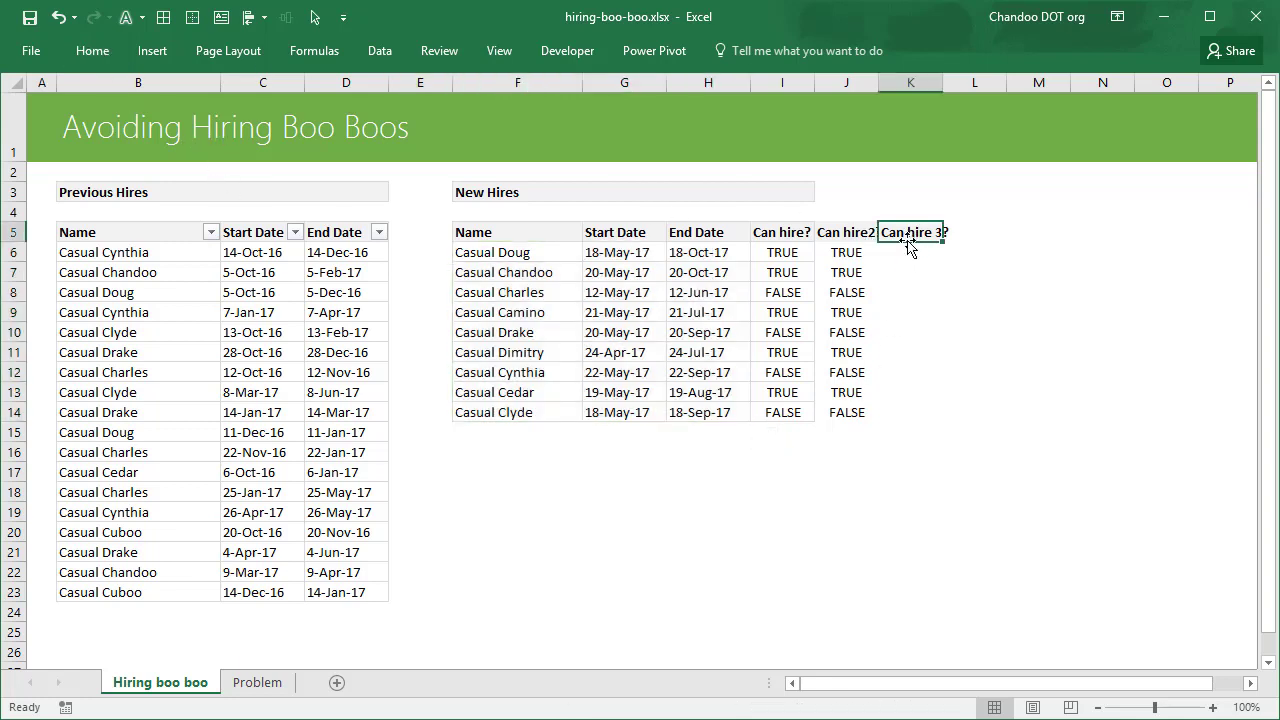
click(904, 258)
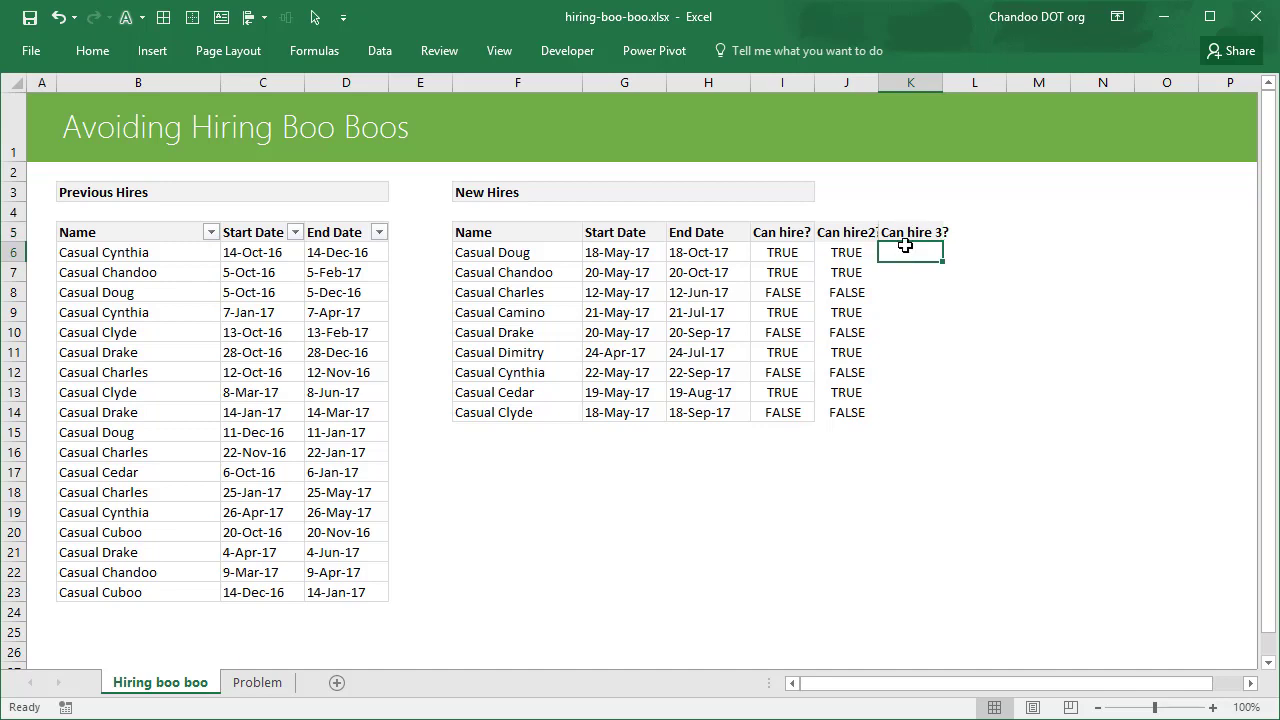
click(510, 250)
shift+click(757, 408)
shift+click(709, 412)
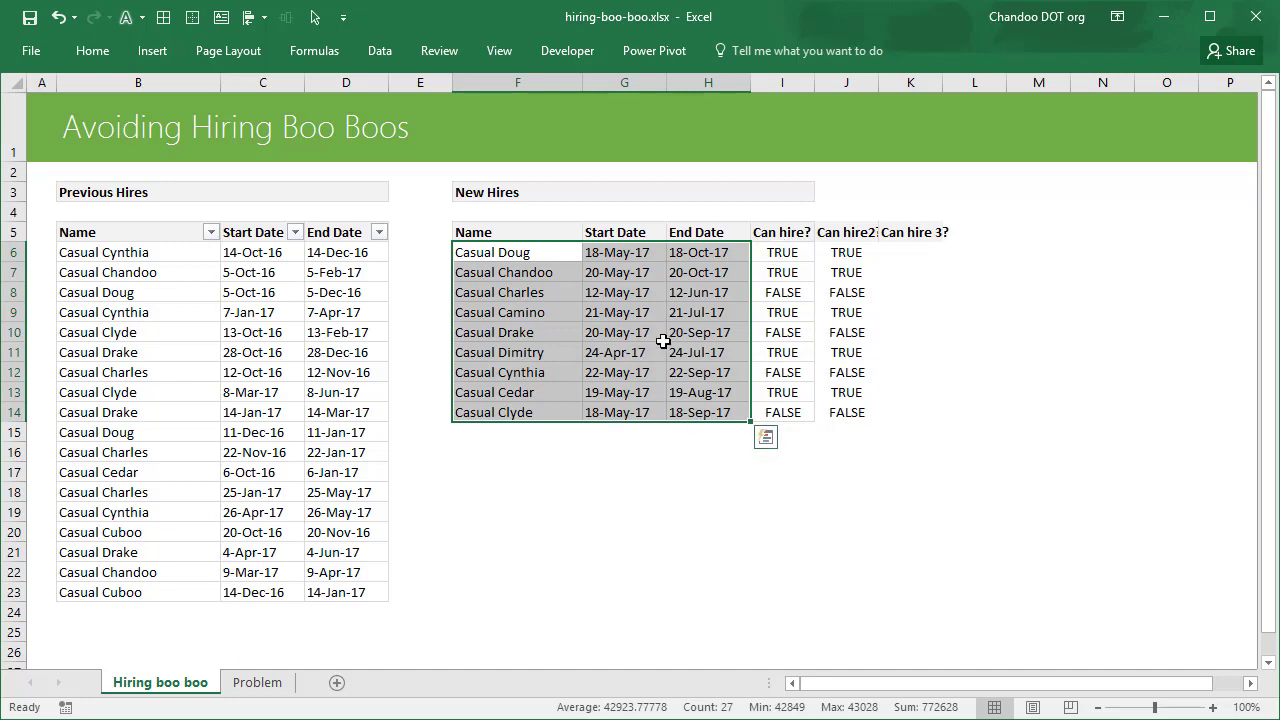
click(786, 313)
click(794, 291)
click(784, 376)
click(783, 333)
click(785, 374)
click(793, 416)
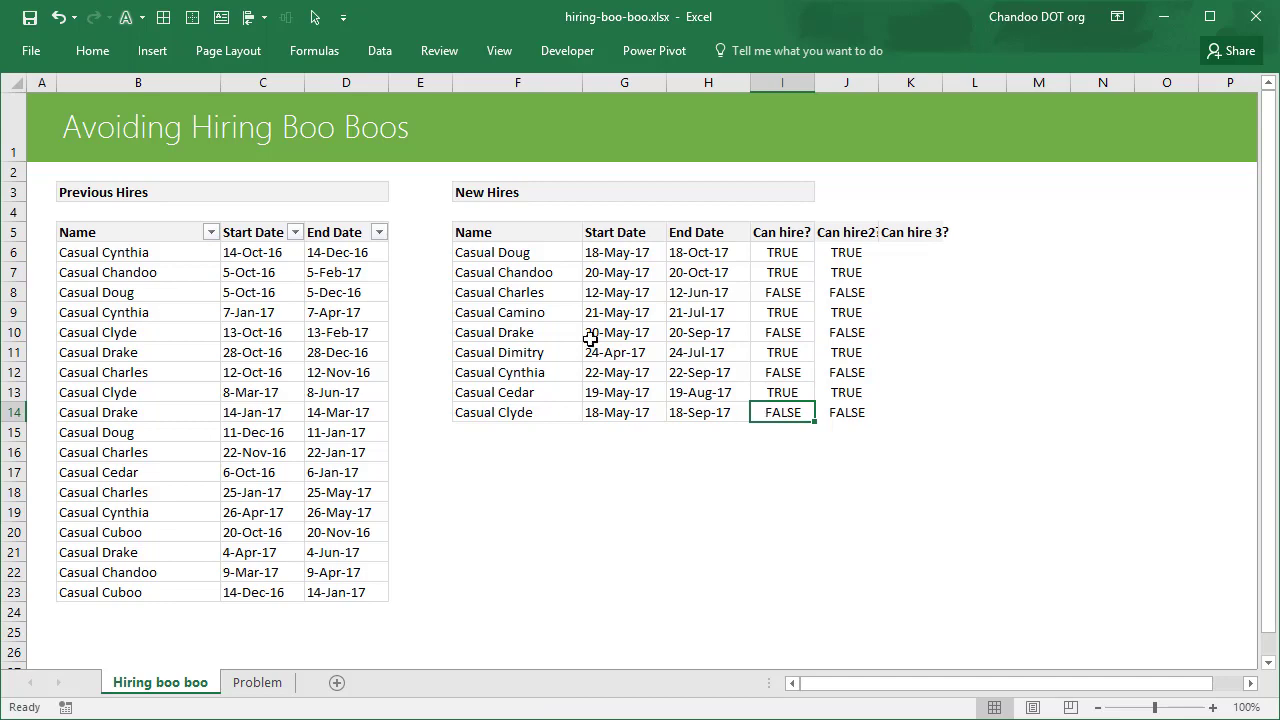
Start a new conditional formatting rule for F6:H14 that uses a formula to determine which cells to format
drag(528, 263, 729, 414)
drag(530, 252, 708, 412)
click(95, 50)
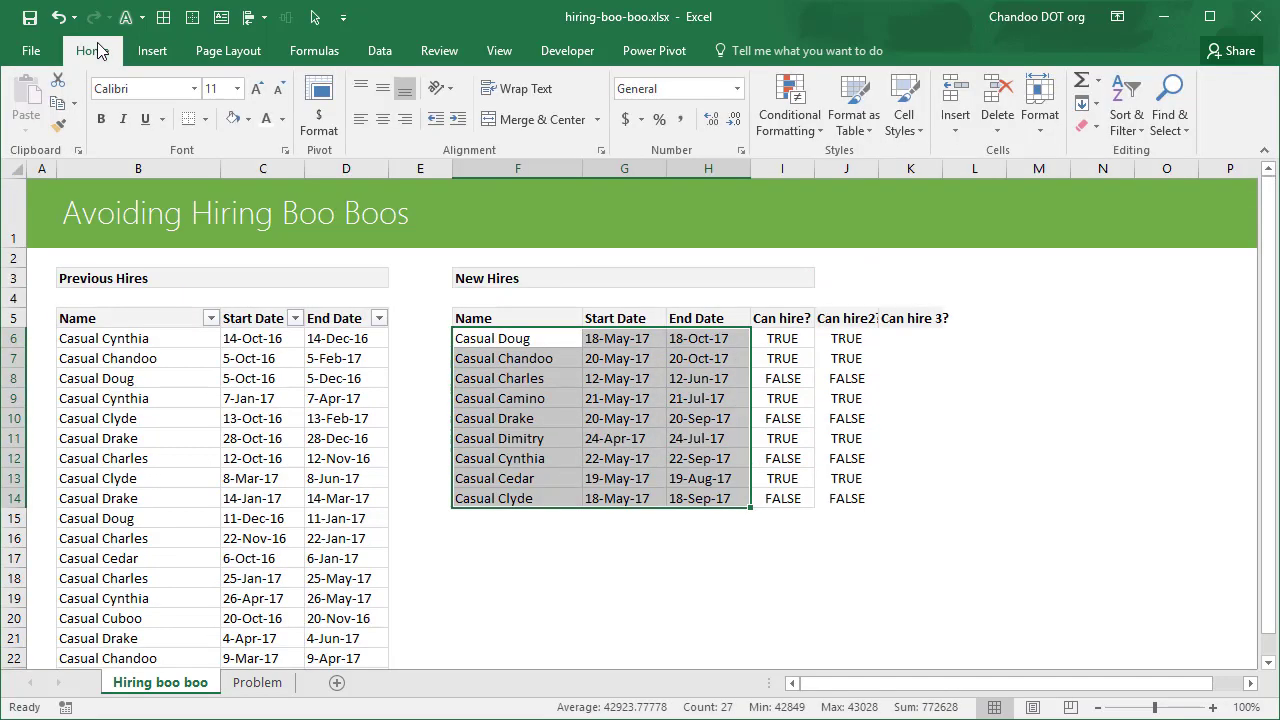
click(789, 110)
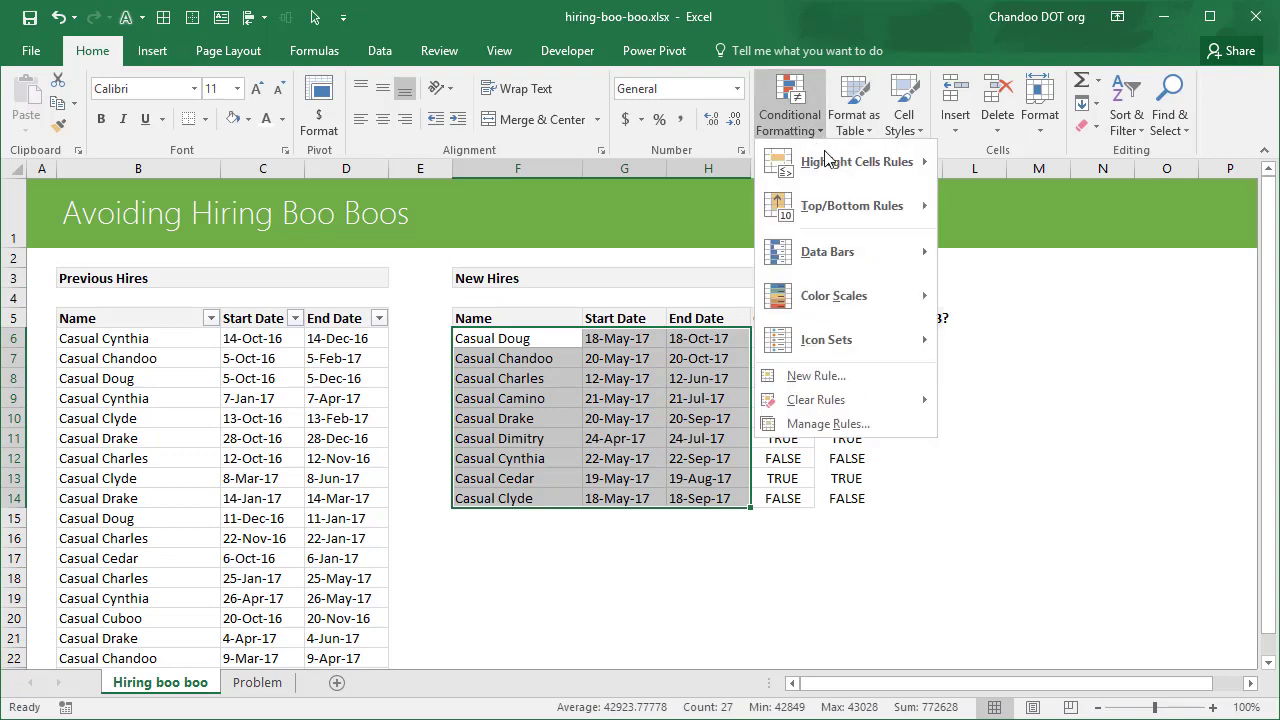
click(863, 377)
drag(658, 184, 832, 211)
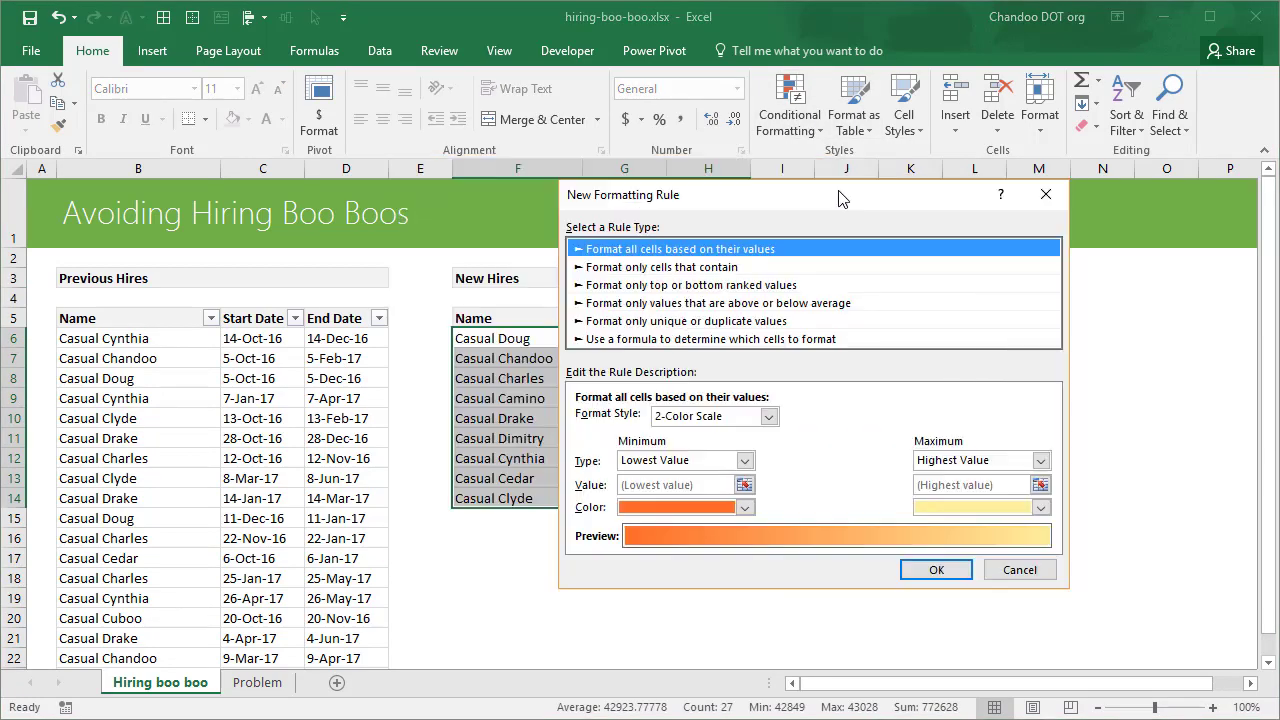
click(630, 340)
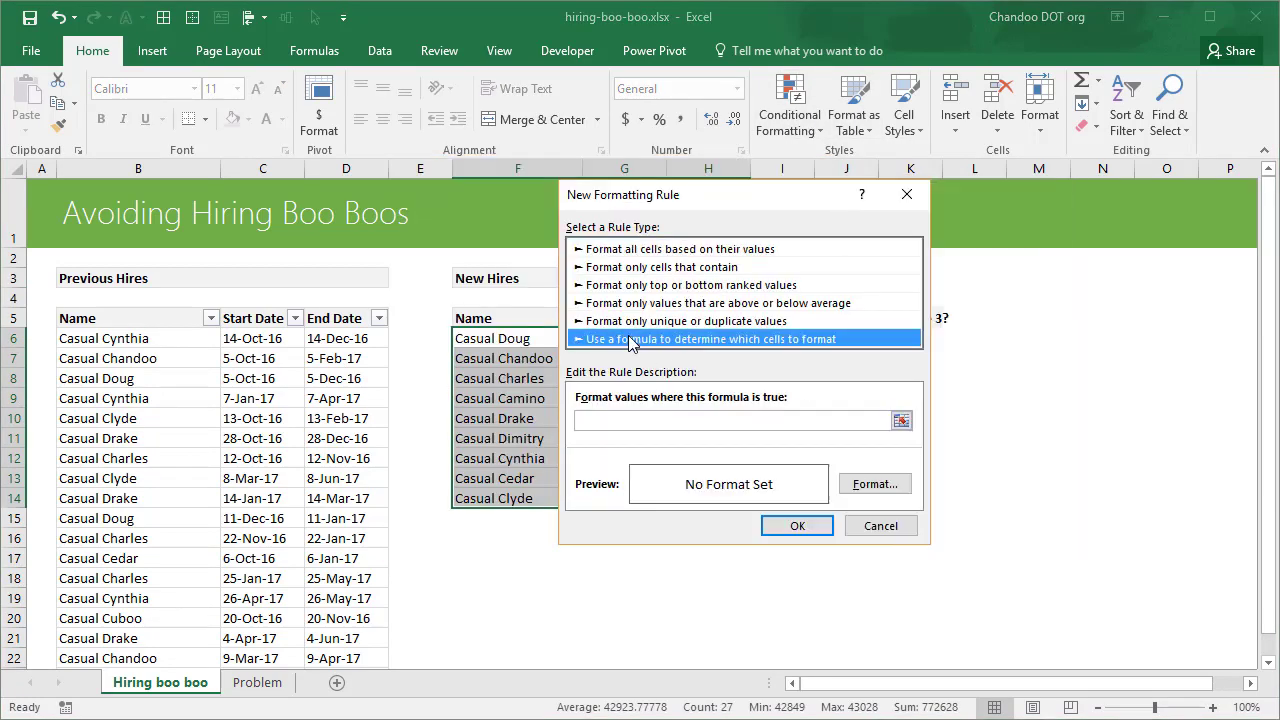
click(679, 420)
drag(617, 198, 792, 285)
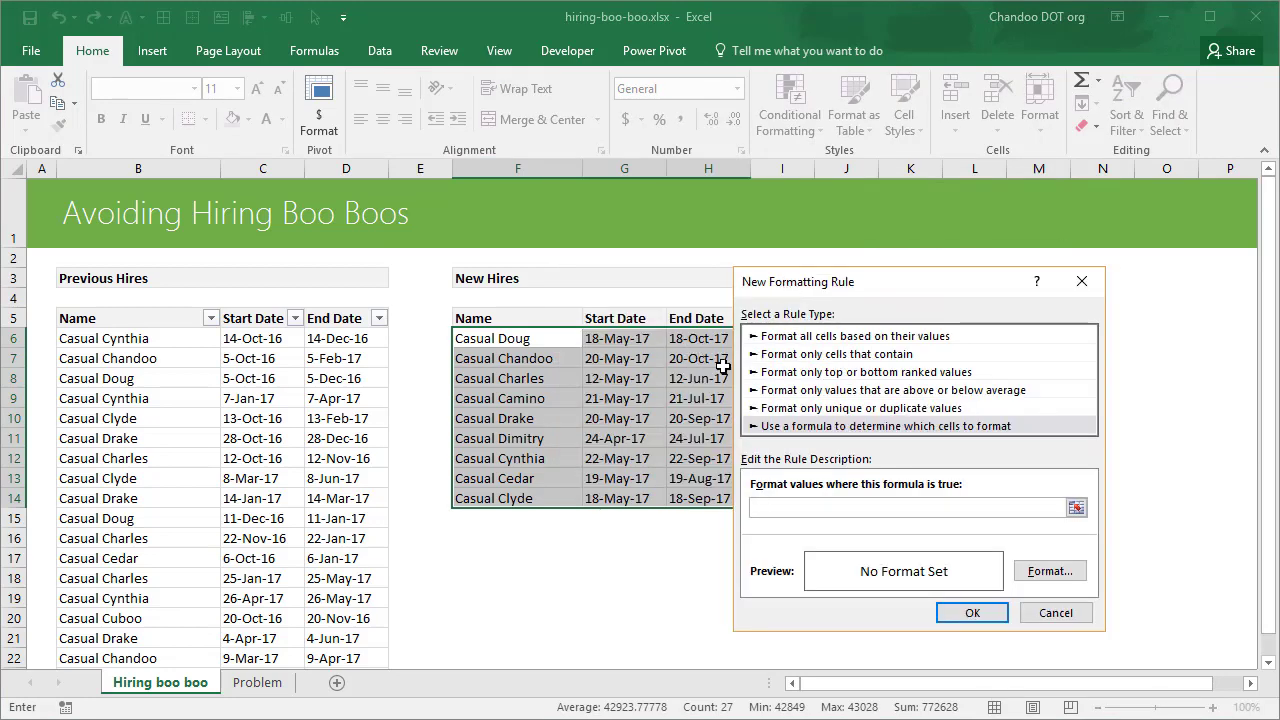
Begin the rule formula with =max(if($B$6:$B$23=$F6, keeping only the column of F6 absolute
click(776, 505)
text(=max()
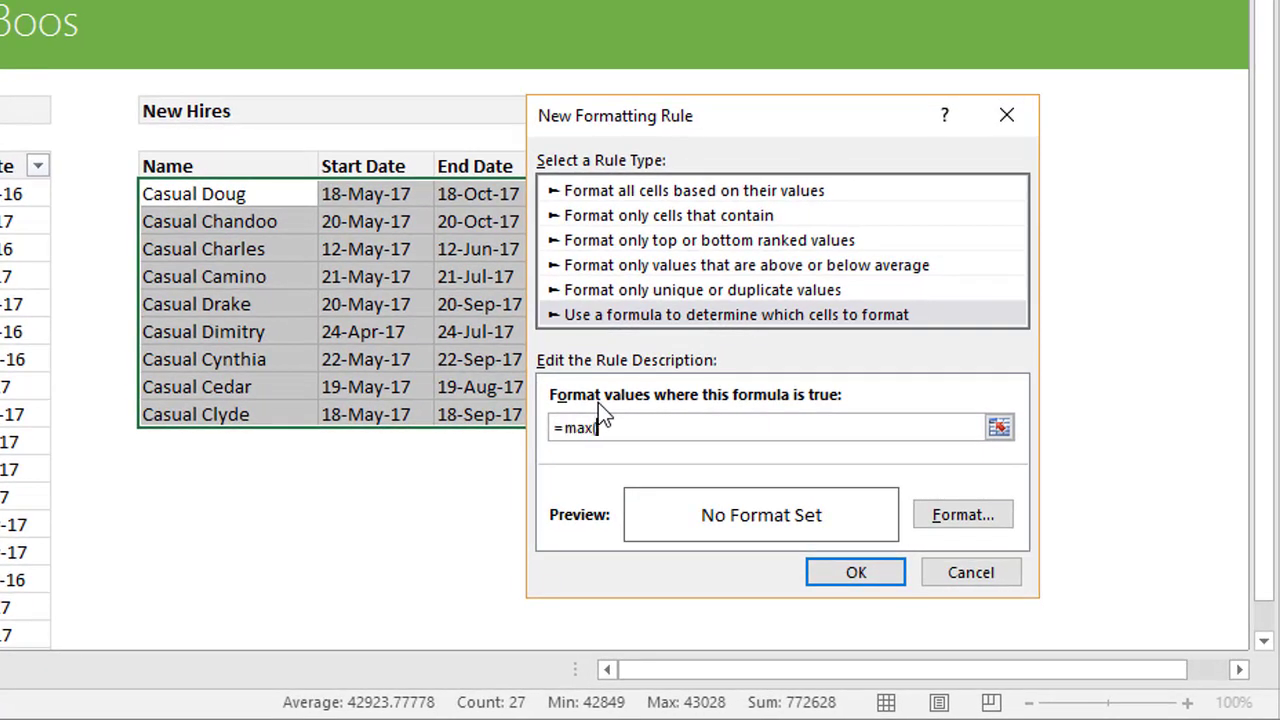
text(if()
click(2, 193)
key(ctrl+shift+Down)
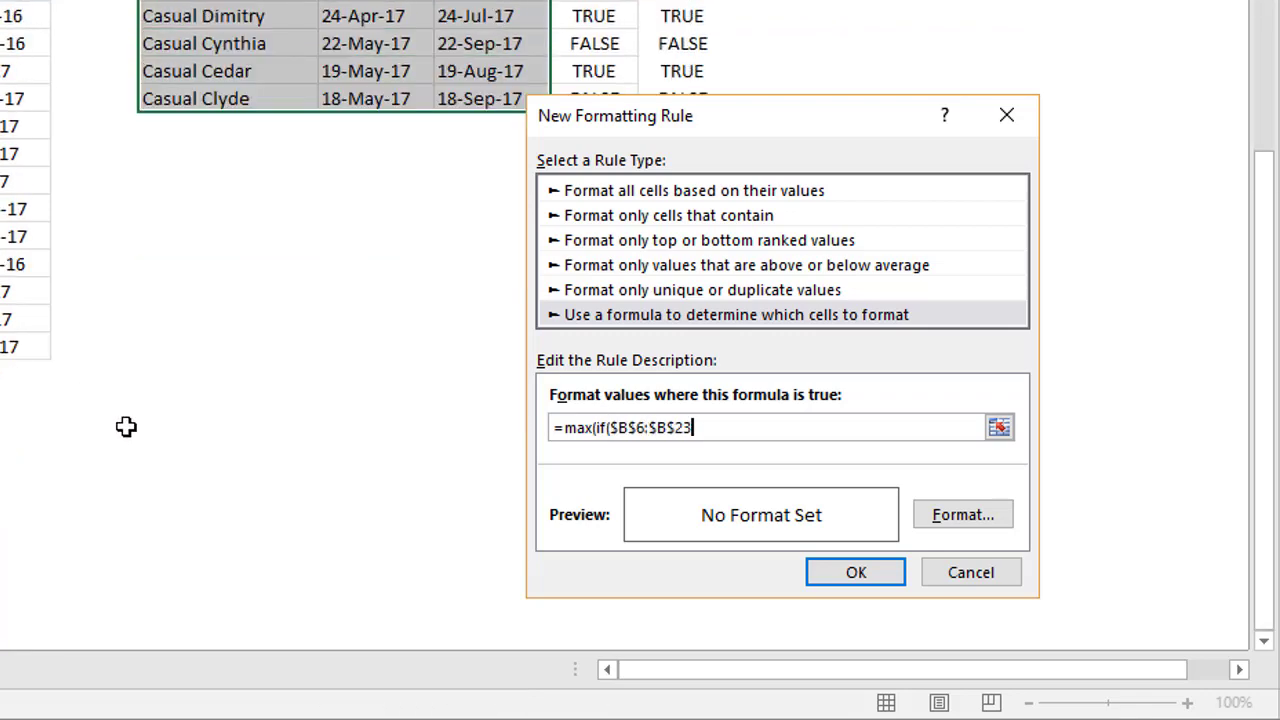
scroll(124, 427, up, 3)
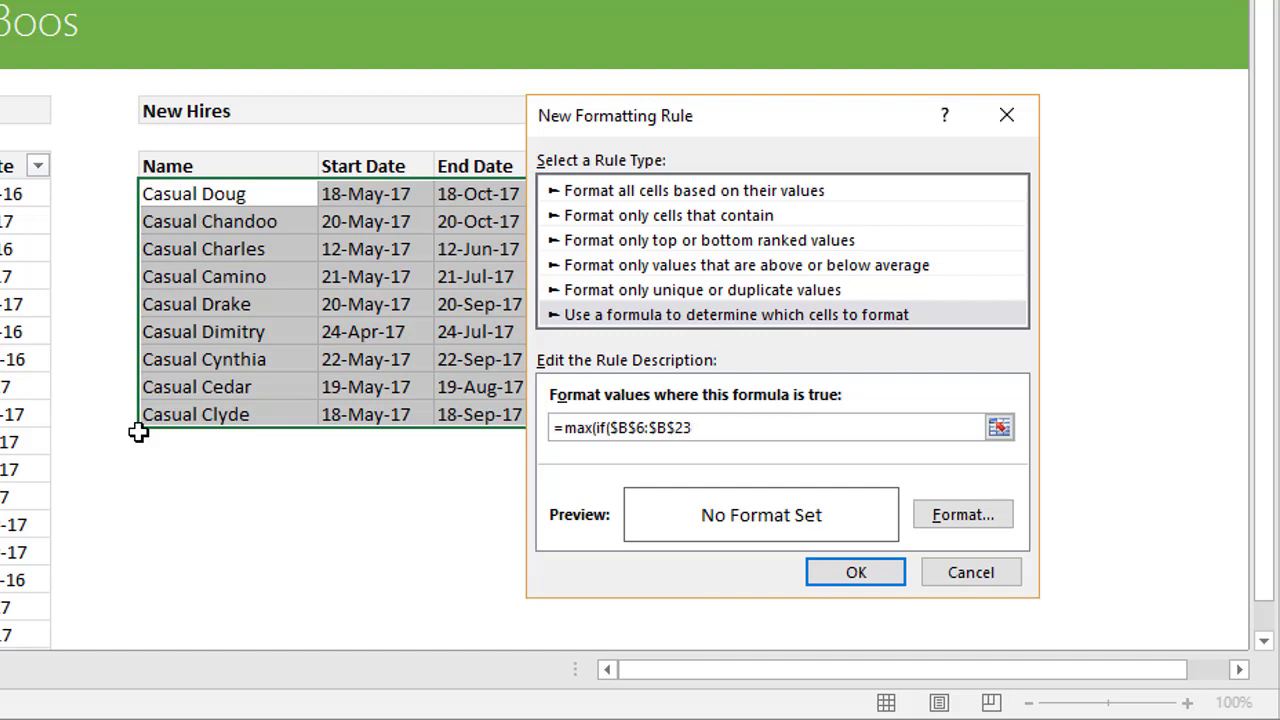
click(200, 196)
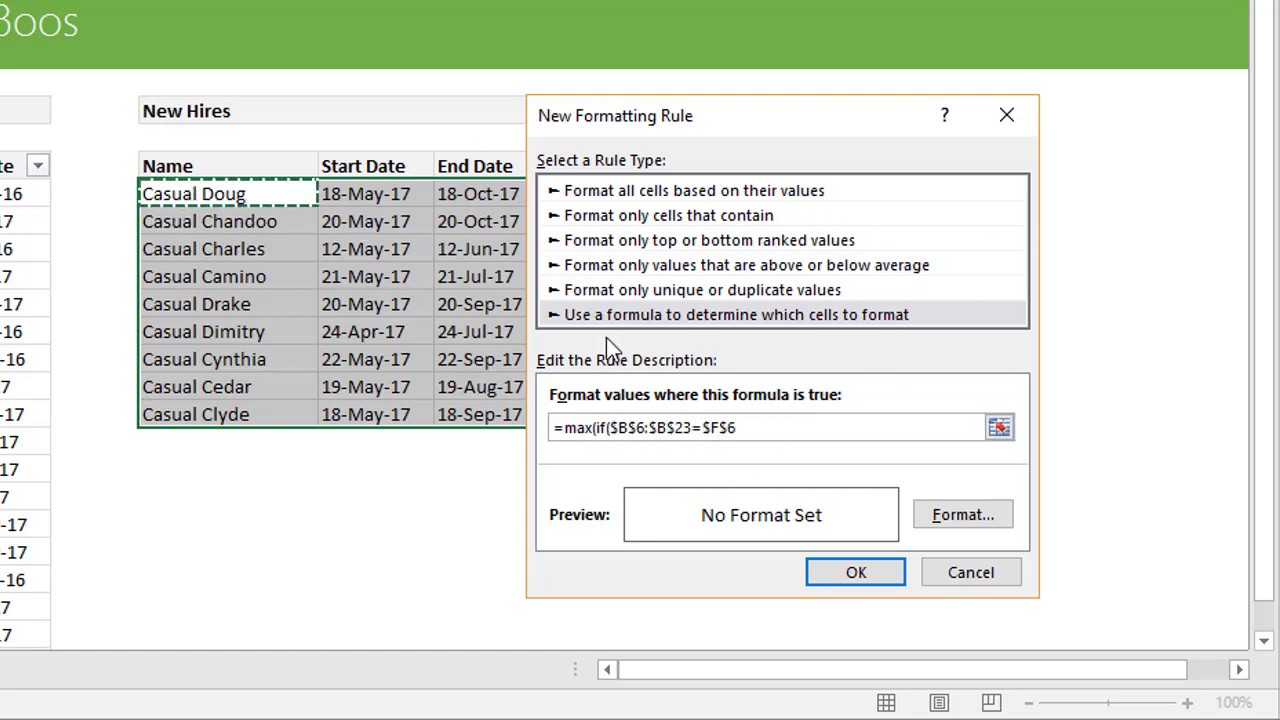
key(F4)
key(F4)
Complete the rule formula with the End Date range $D$6:$D$23 and the comparison <$G6
text(,)
click(25, 193)
drag(25, 193, 47, 544)
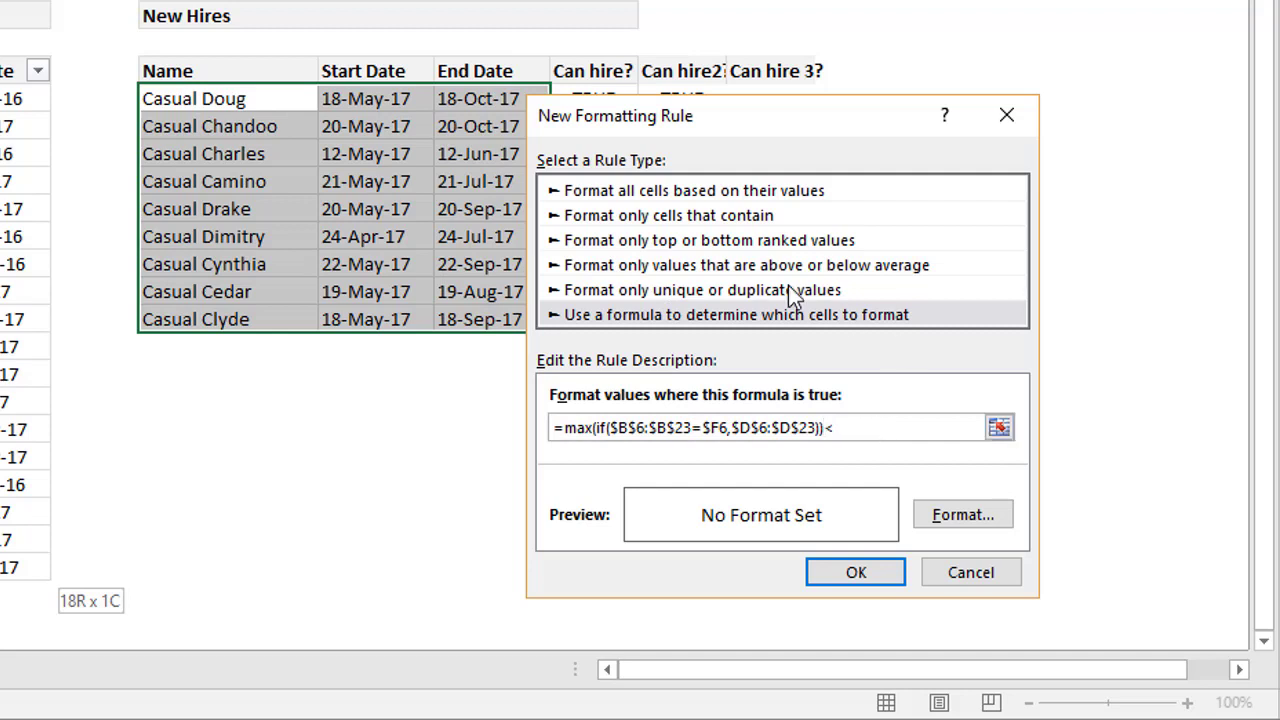
click(415, 99)
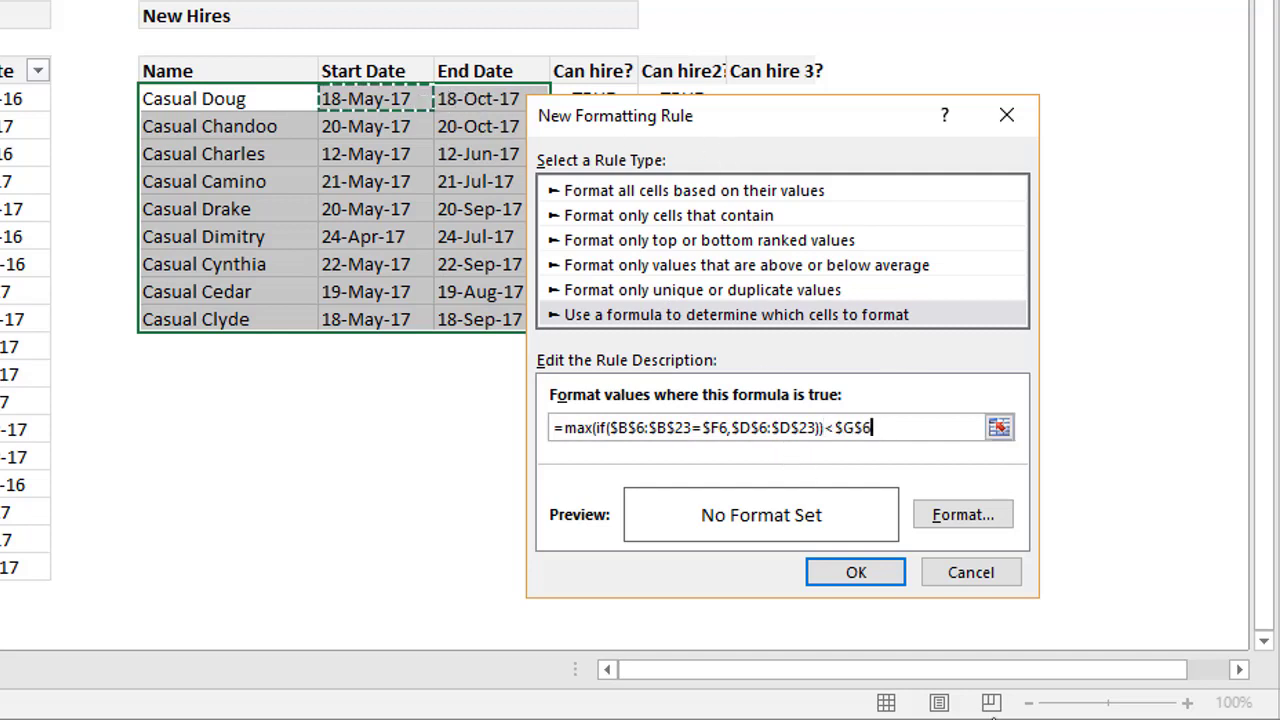
key(F4)
key(F4)
Change the comparison operator before $G6 in the rule formula to >=
click(836, 428)
key(BackSpace)
text(>=)
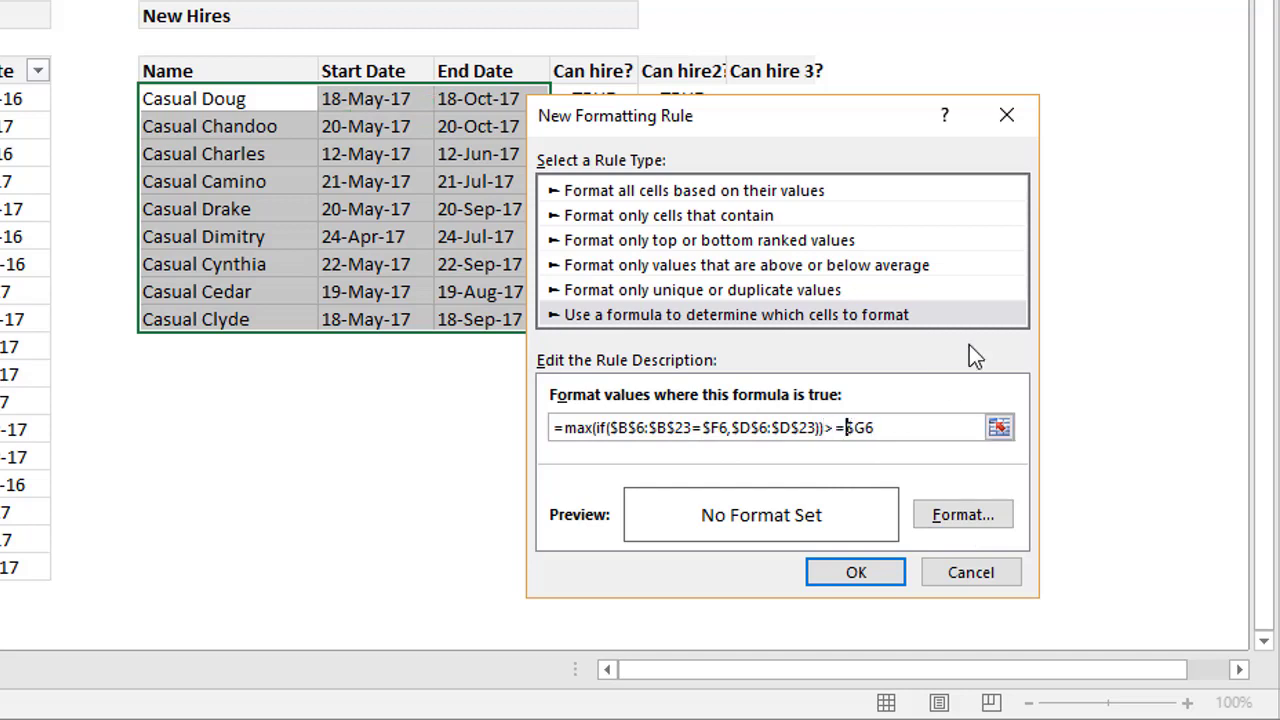
Give the rule a light gold fill and apply it to the New Hires rows F6:H14
click(981, 513)
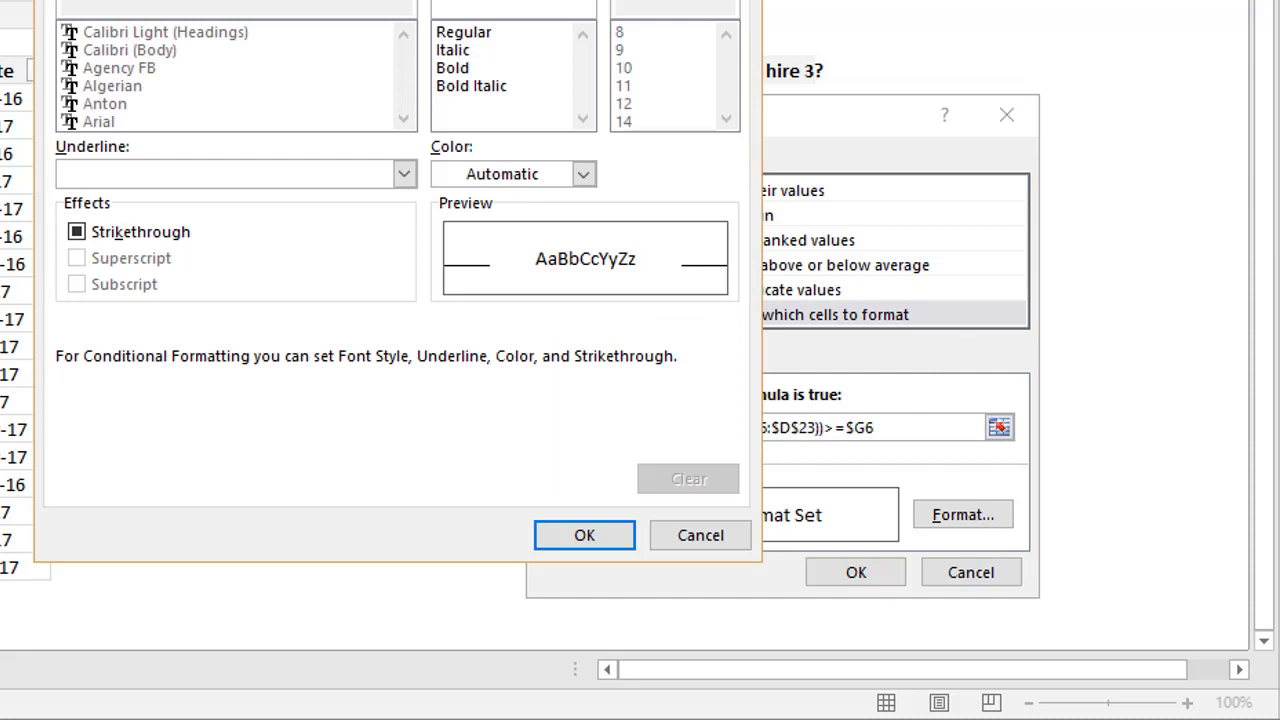
click(240, 0)
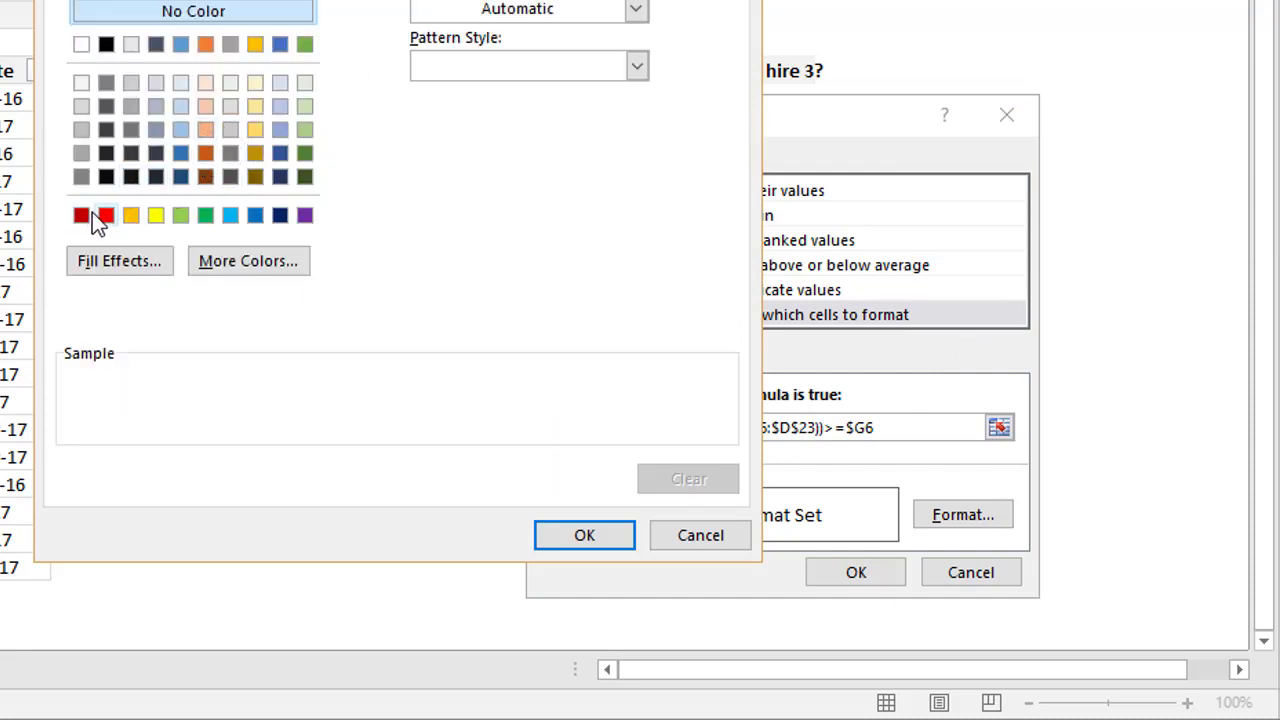
click(254, 129)
click(584, 535)
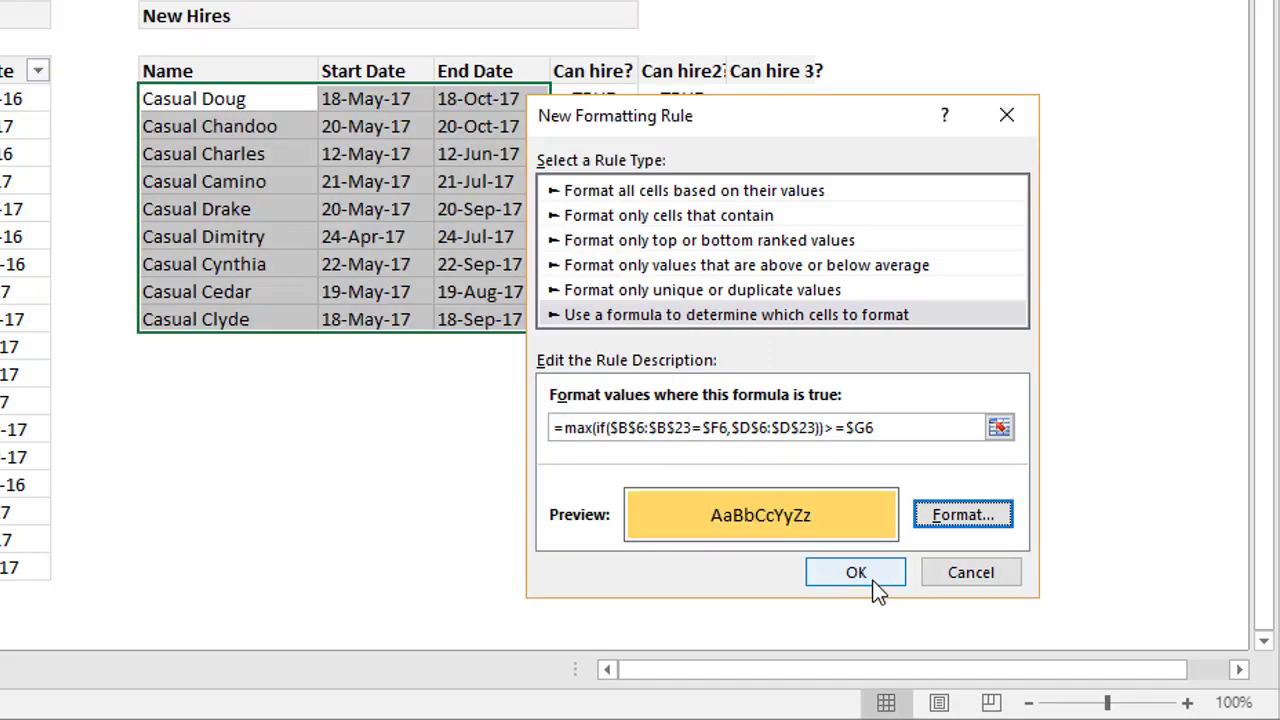
click(866, 582)
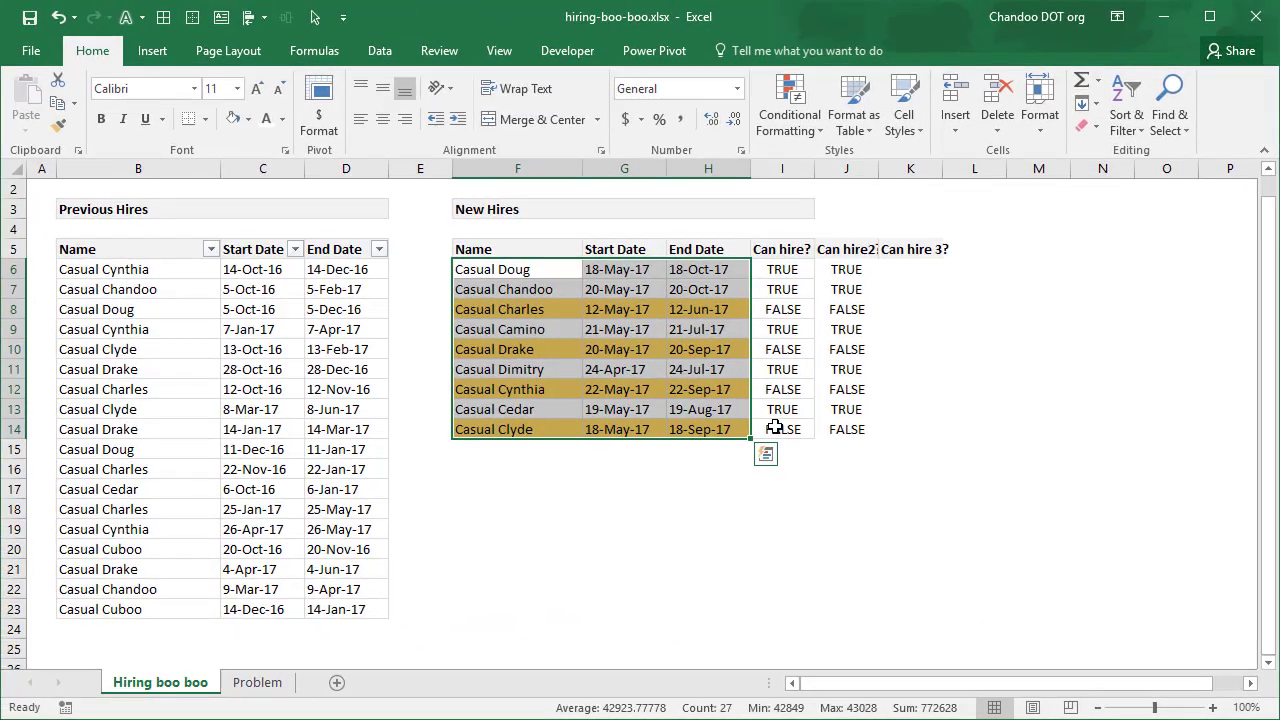
Examine the highlighted New Hires rows against the values in the Can hire? column
click(574, 478)
drag(524, 312, 700, 305)
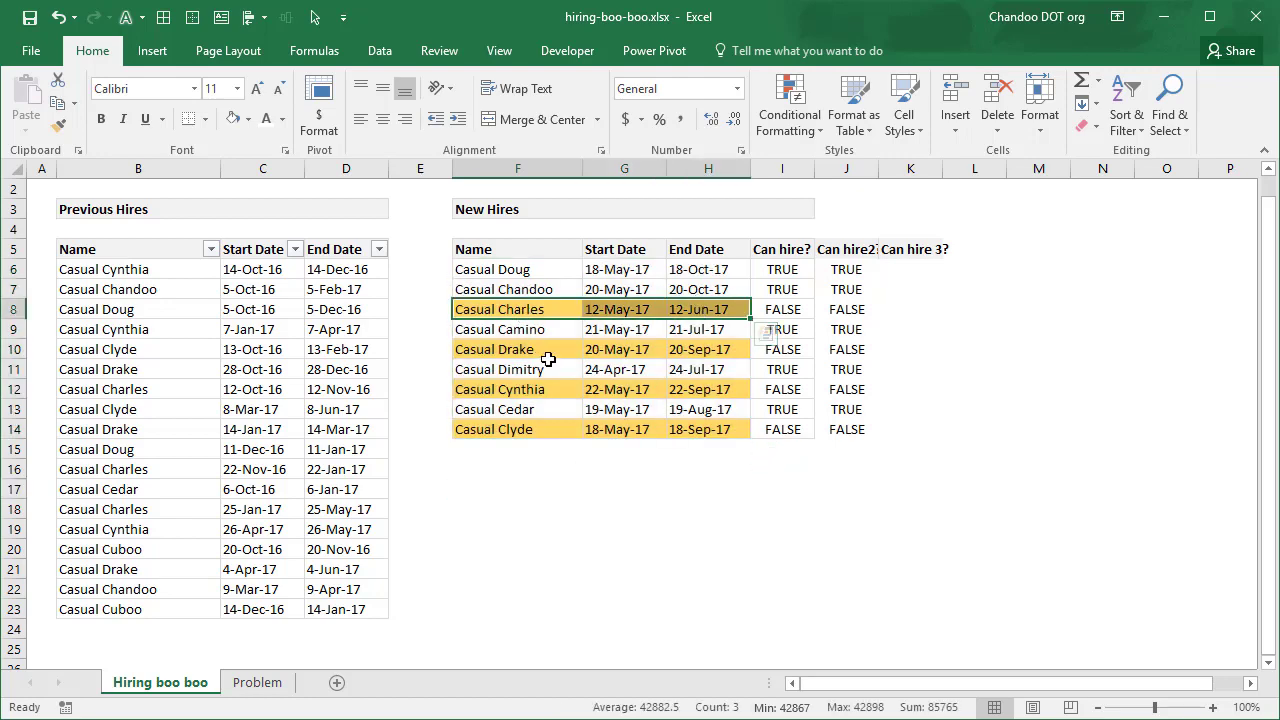
drag(503, 354, 736, 352)
drag(537, 394, 740, 388)
click(650, 485)
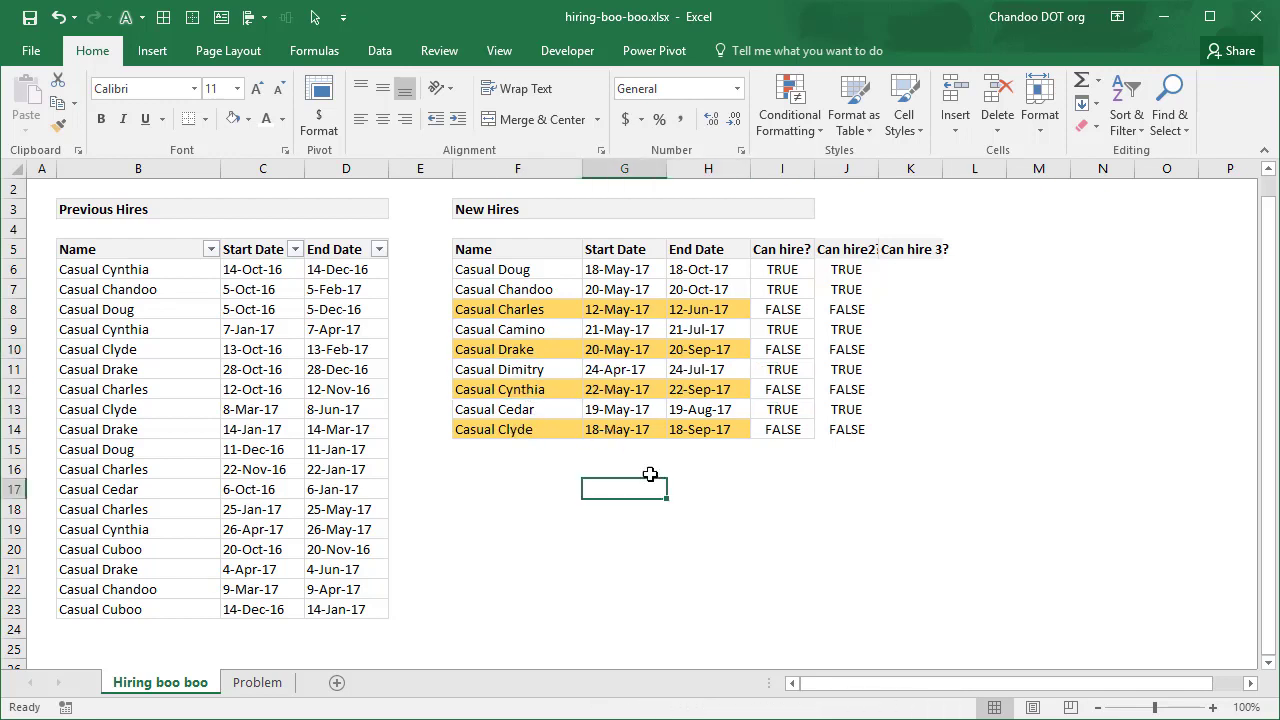
click(785, 264)
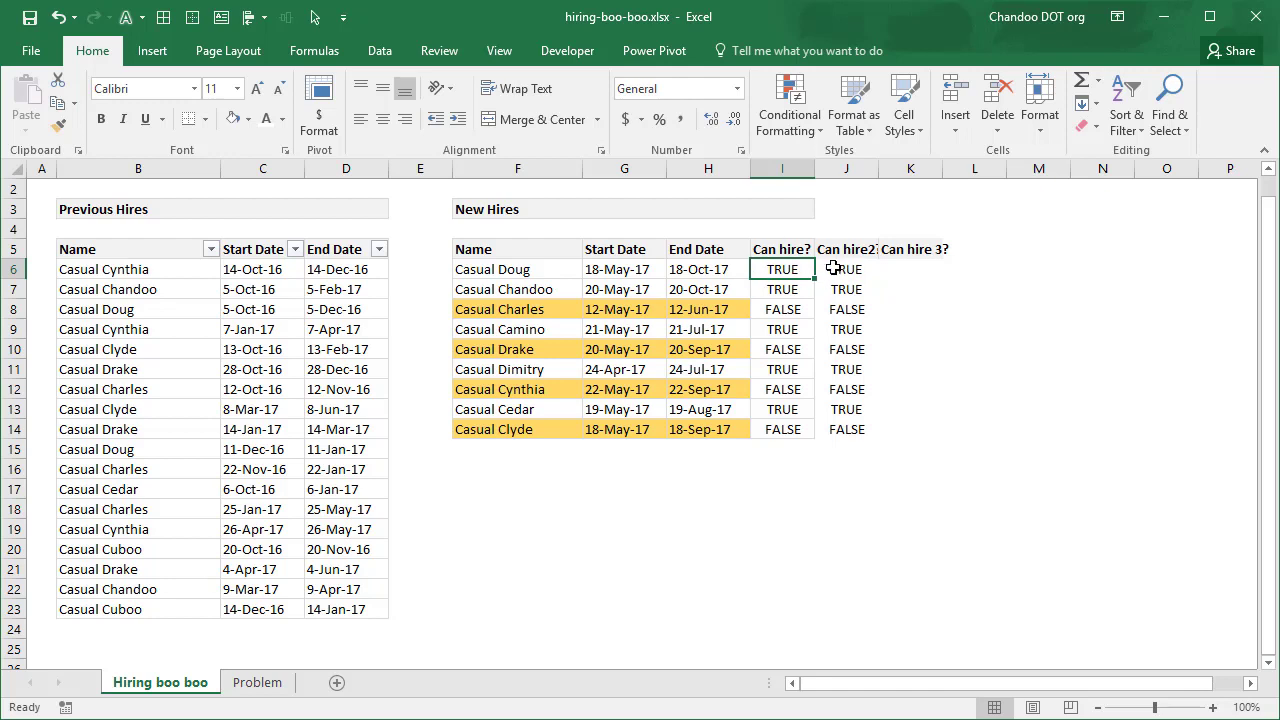
click(747, 309)
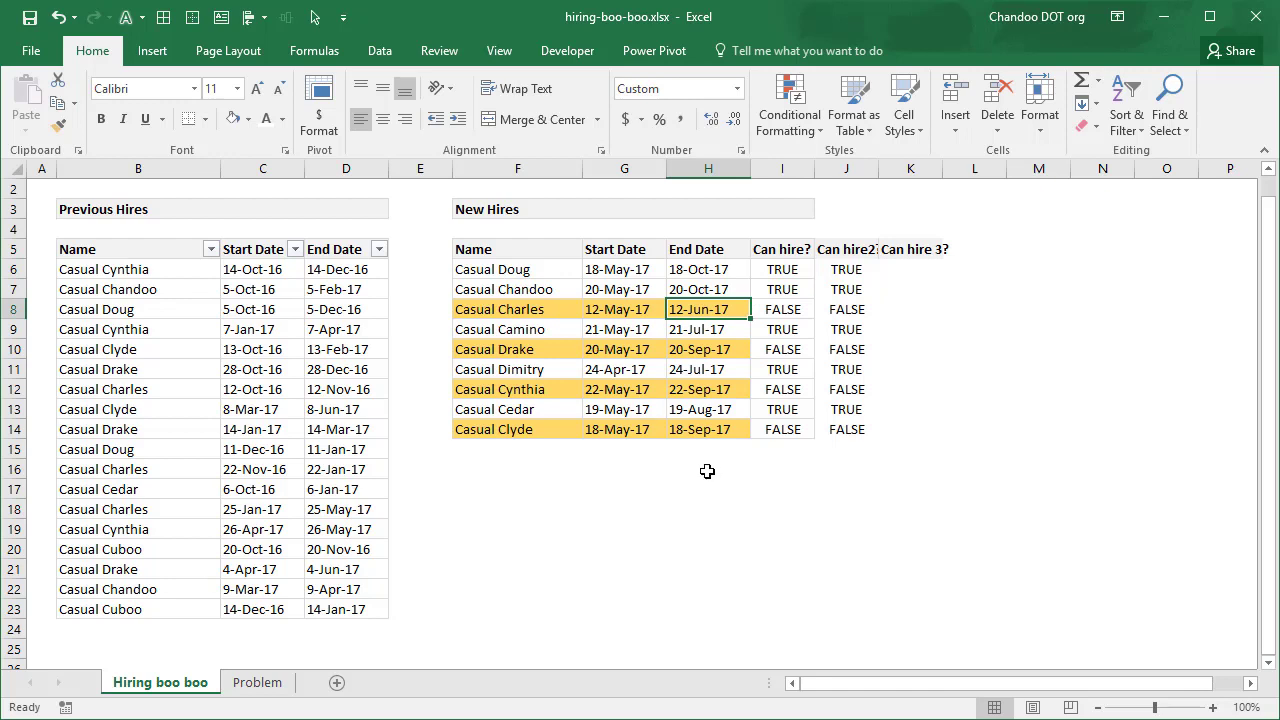
Examine the last New Hires row and the empty rows beneath it, where further hires would go
click(522, 450)
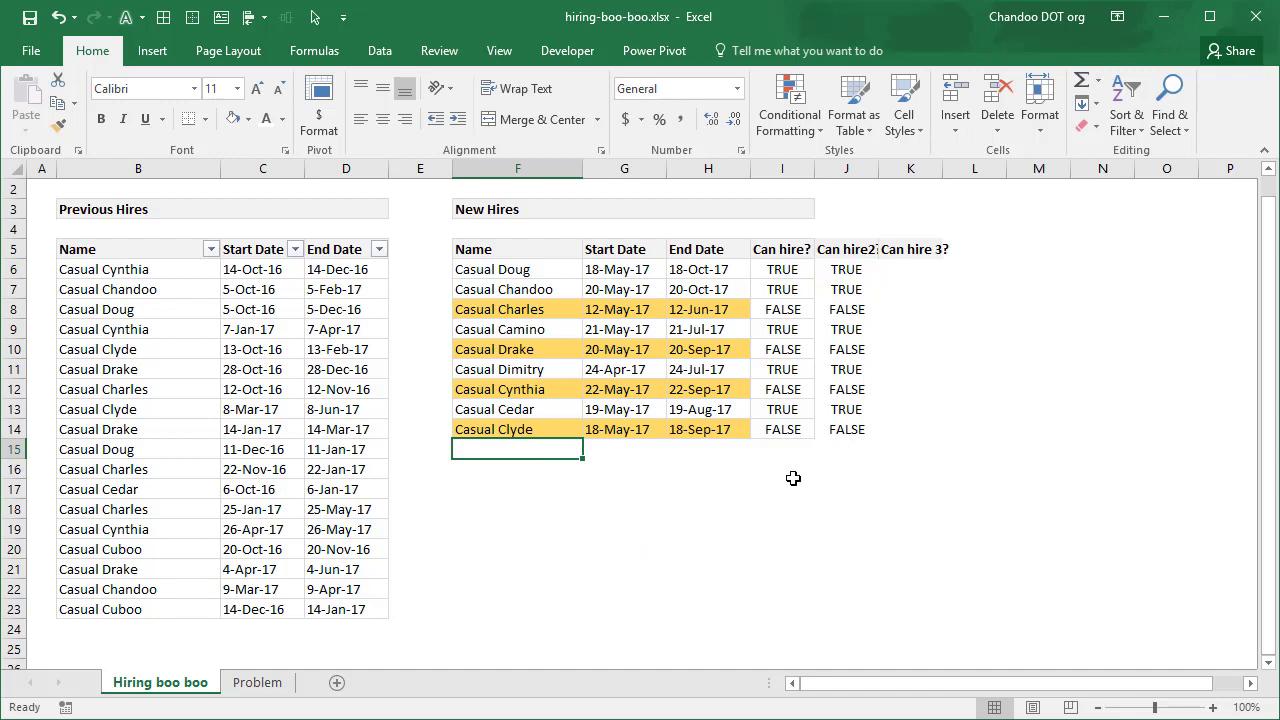
drag(466, 451, 718, 456)
drag(462, 476, 700, 472)
drag(490, 490, 710, 484)
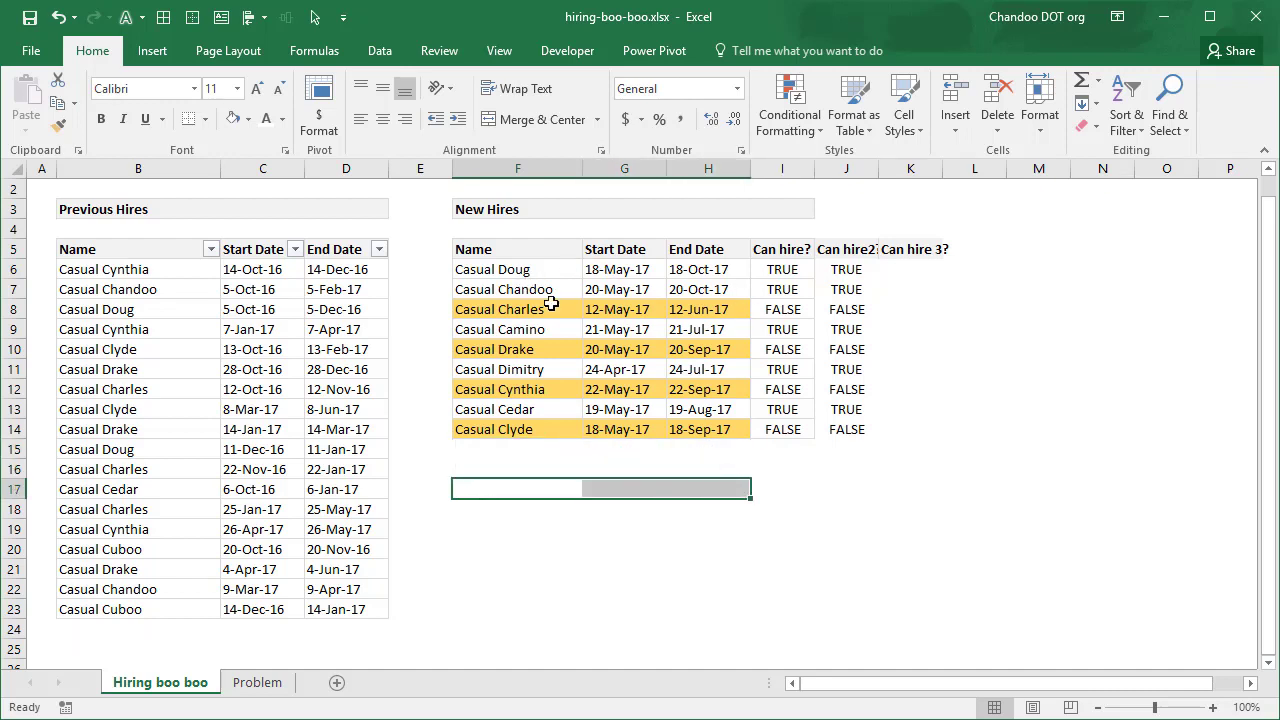
click(503, 489)
drag(503, 489, 701, 479)
drag(508, 431, 716, 424)
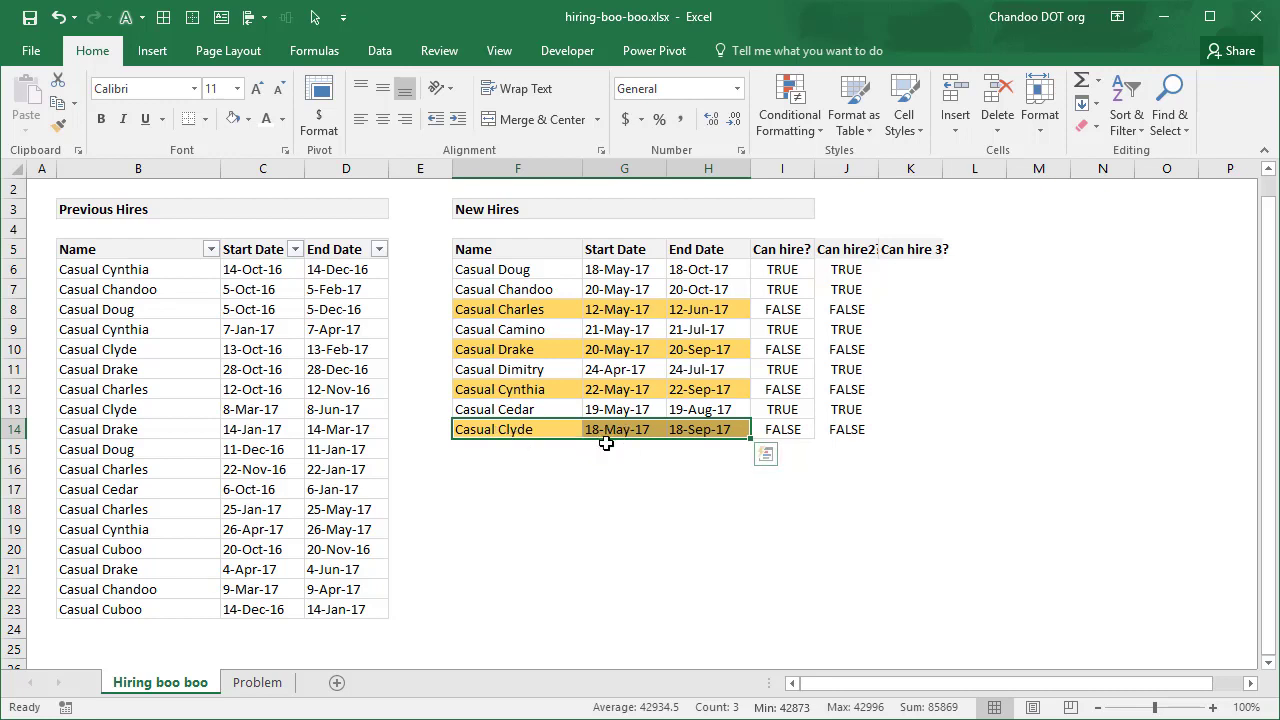
click(652, 462)
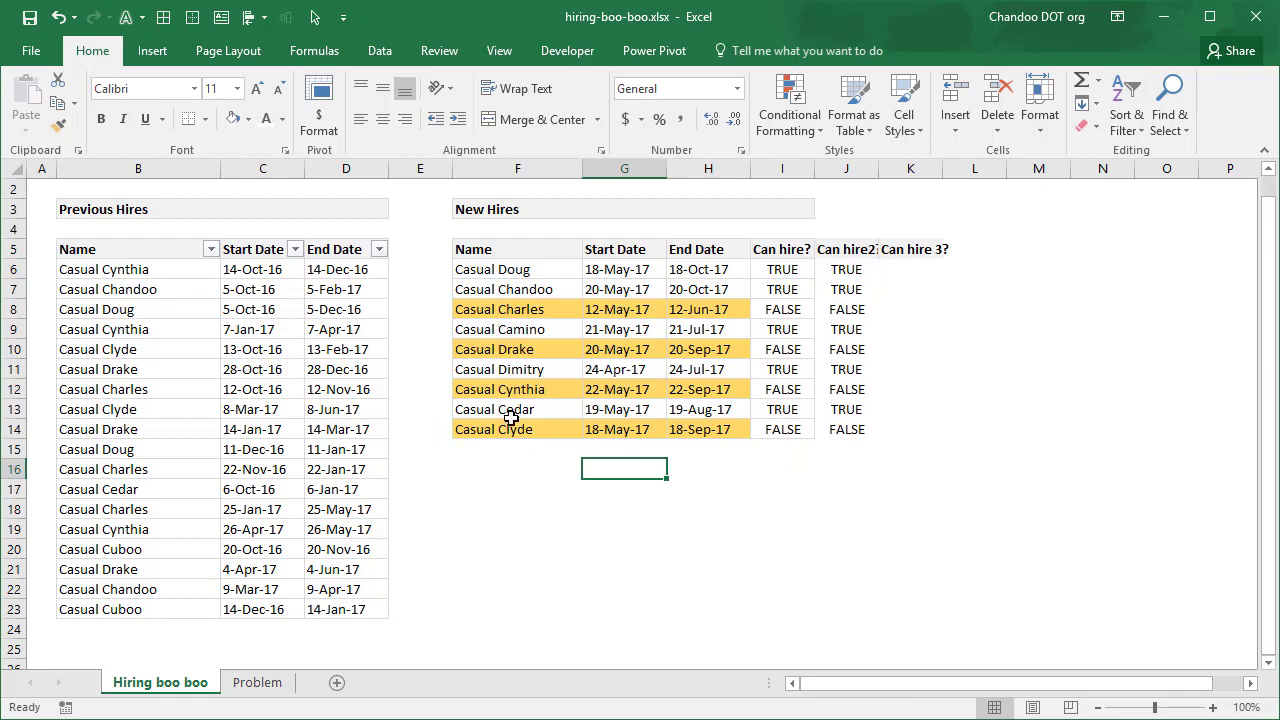
click(492, 446)
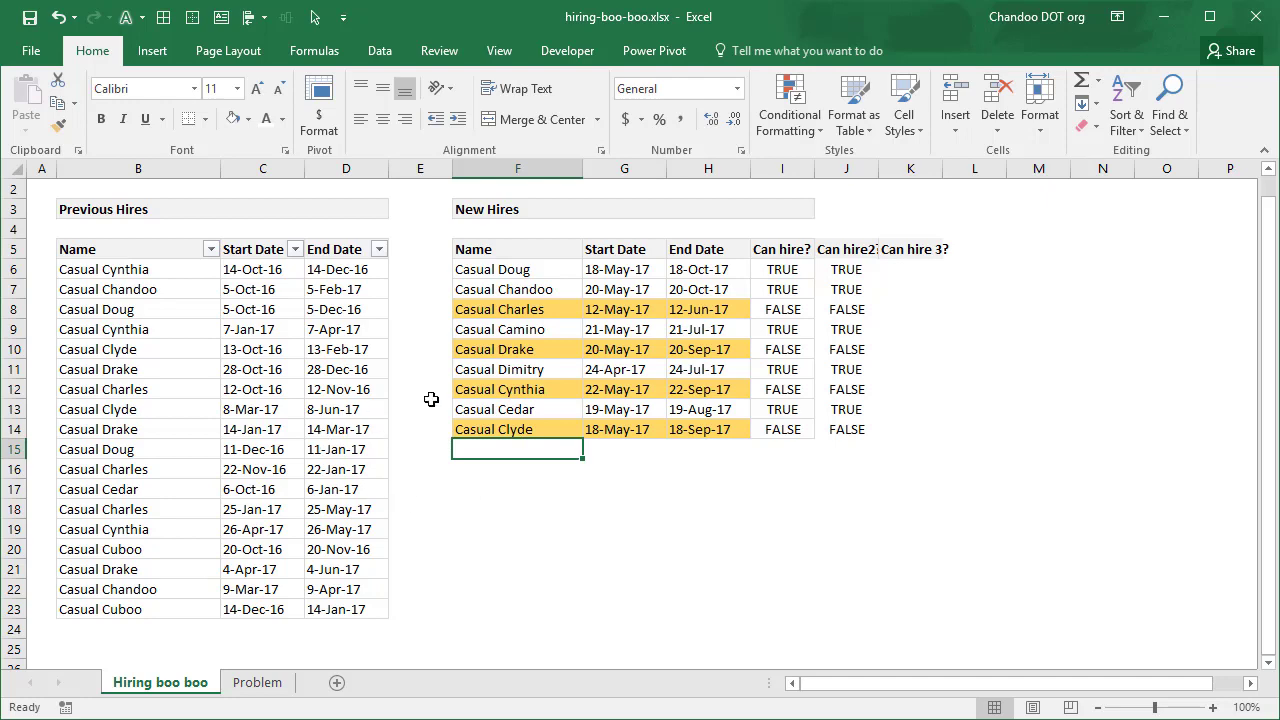
Review the Previous Hires data range and the Can hire? formula in I6 that refers to it
click(263, 333)
click(113, 267)
drag(113, 267, 316, 607)
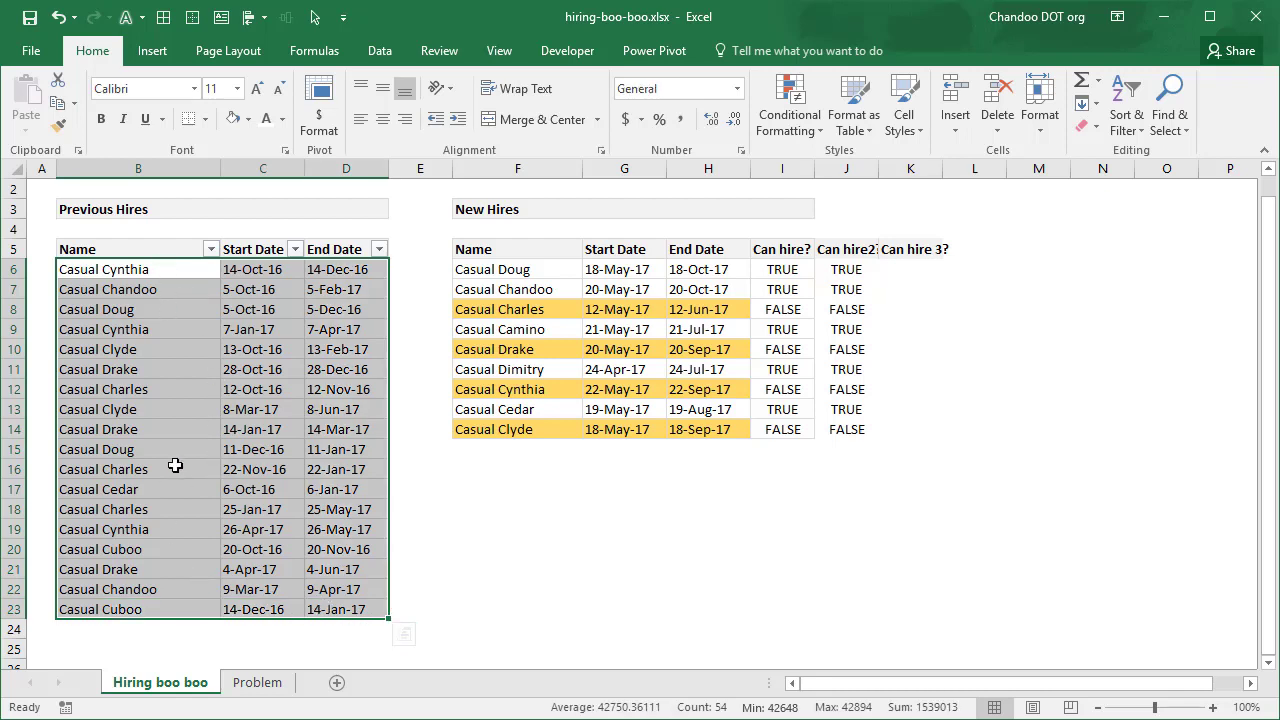
click(766, 269)
key(F2)
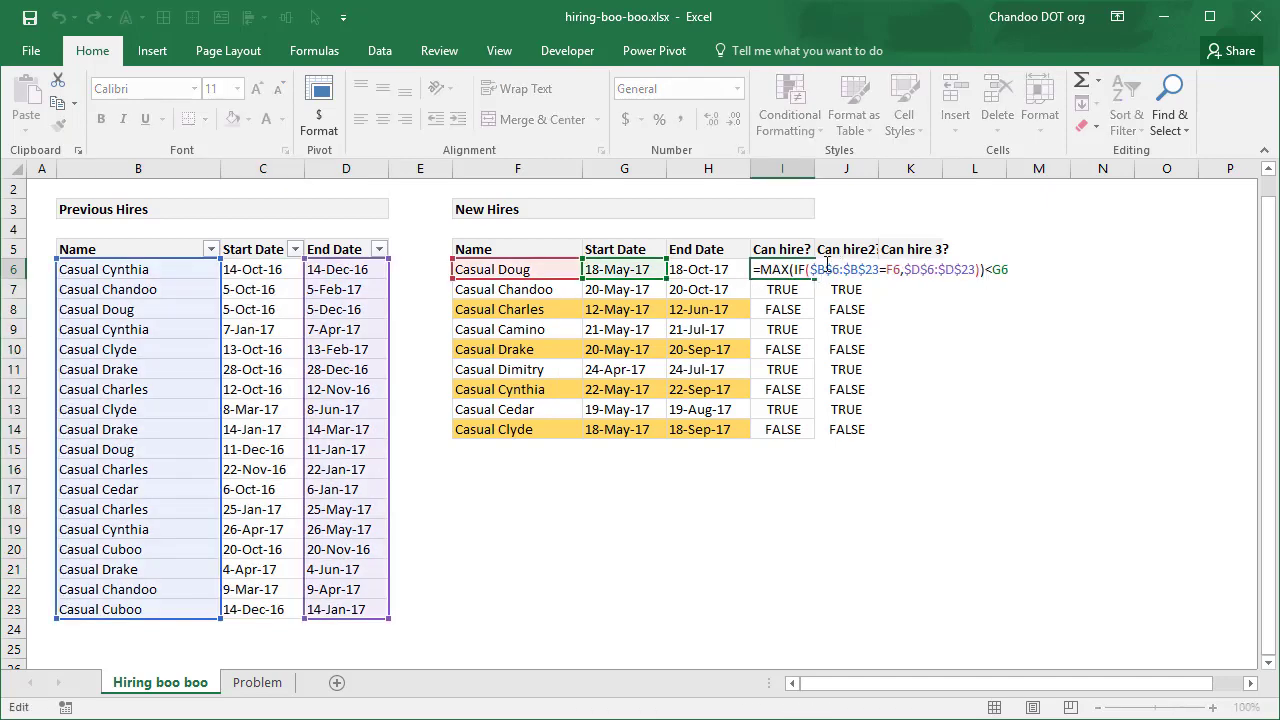
key(Escape)
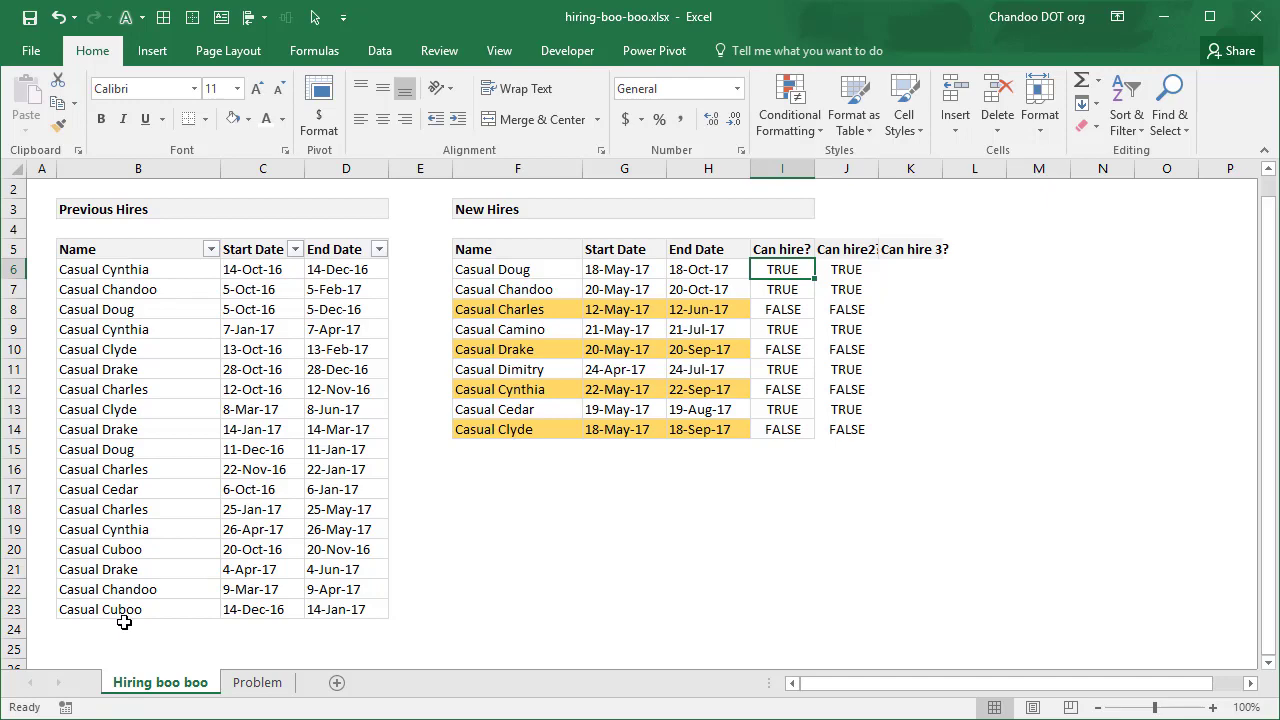
drag(110, 269, 352, 567)
scroll(536, 500, up, 1)
scroll(536, 500, down, 2)
scroll(536, 500, up, 2)
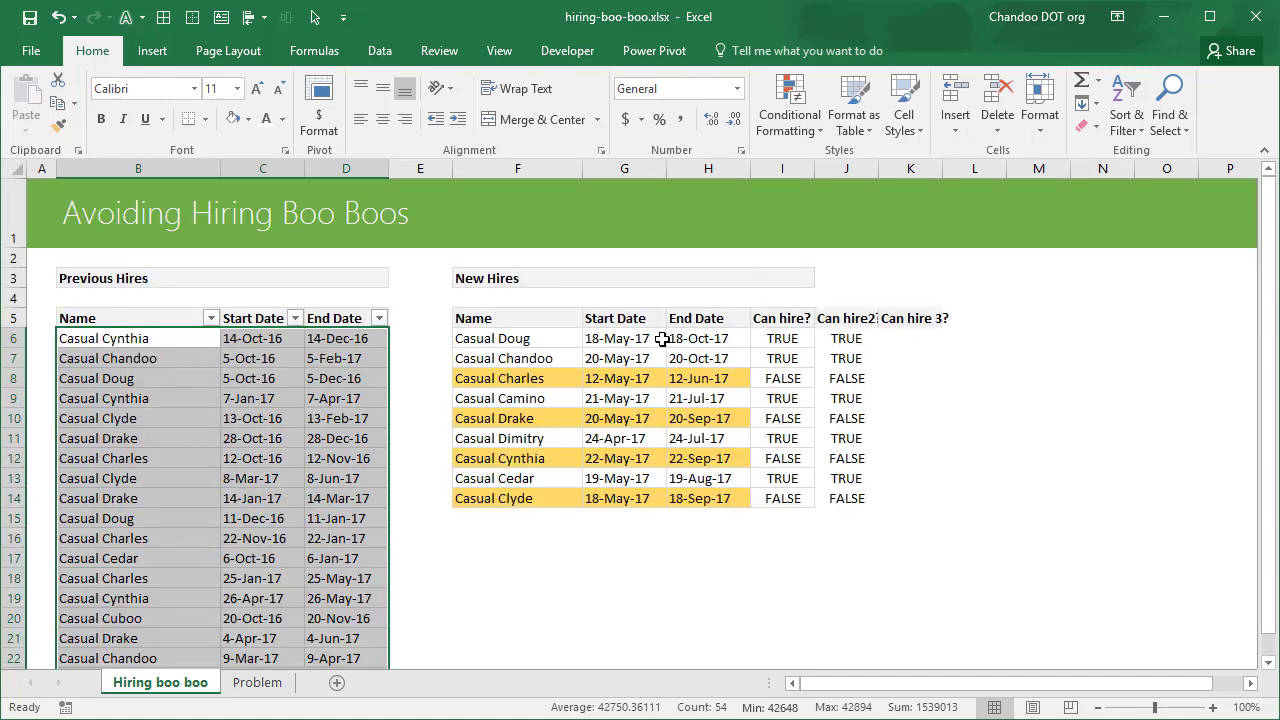
click(487, 515)
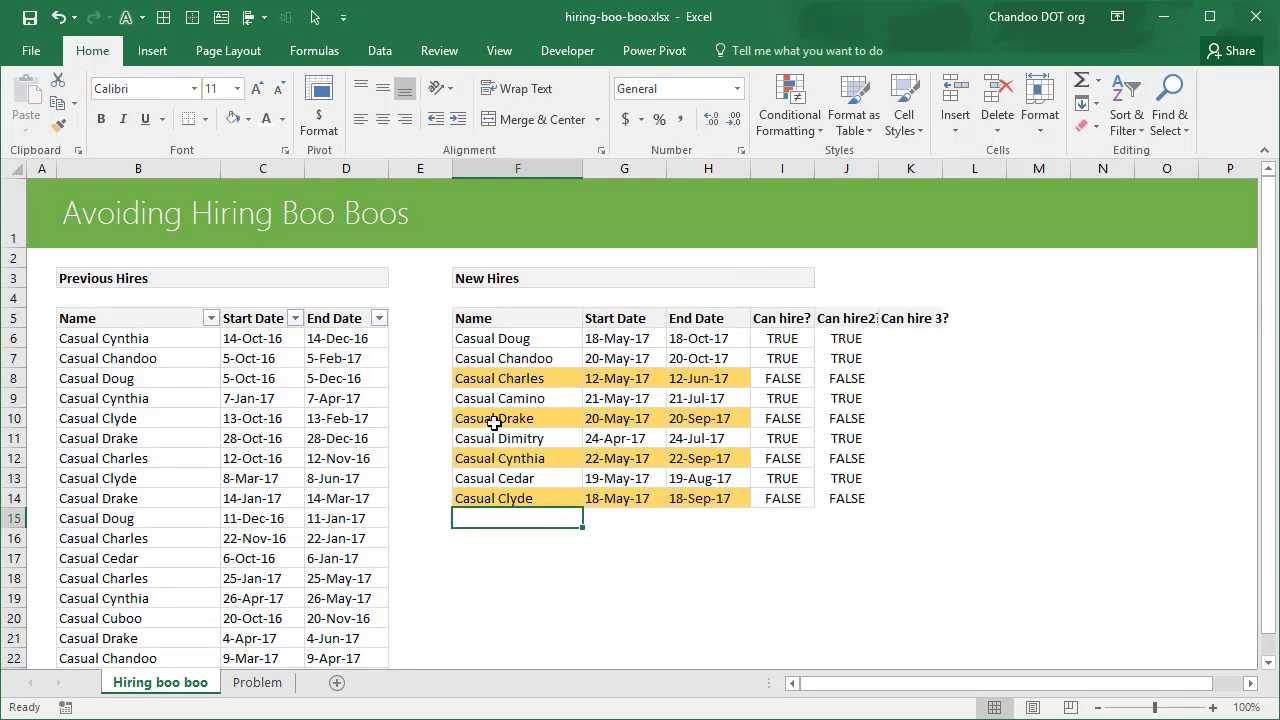
click(780, 338)
key(F2)
key(Escape)
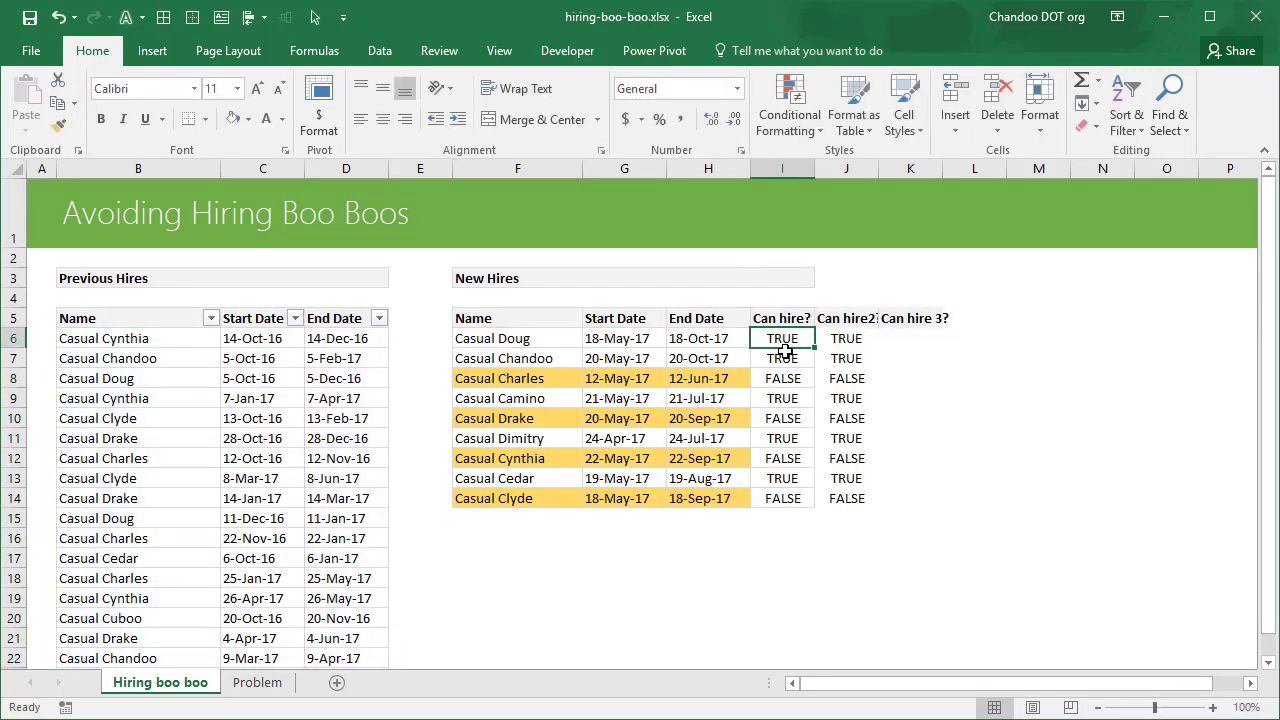
Convert the Previous Hires range B5:D23 into a table with headers
click(123, 340)
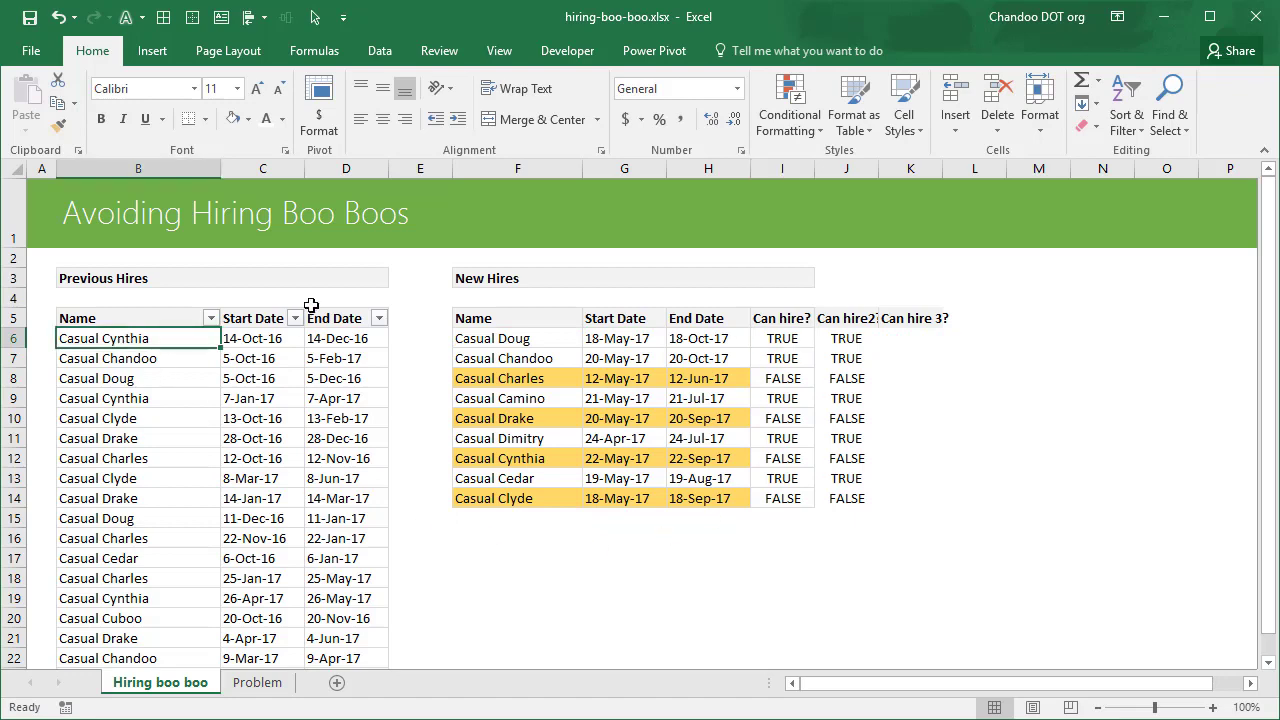
key(Up)
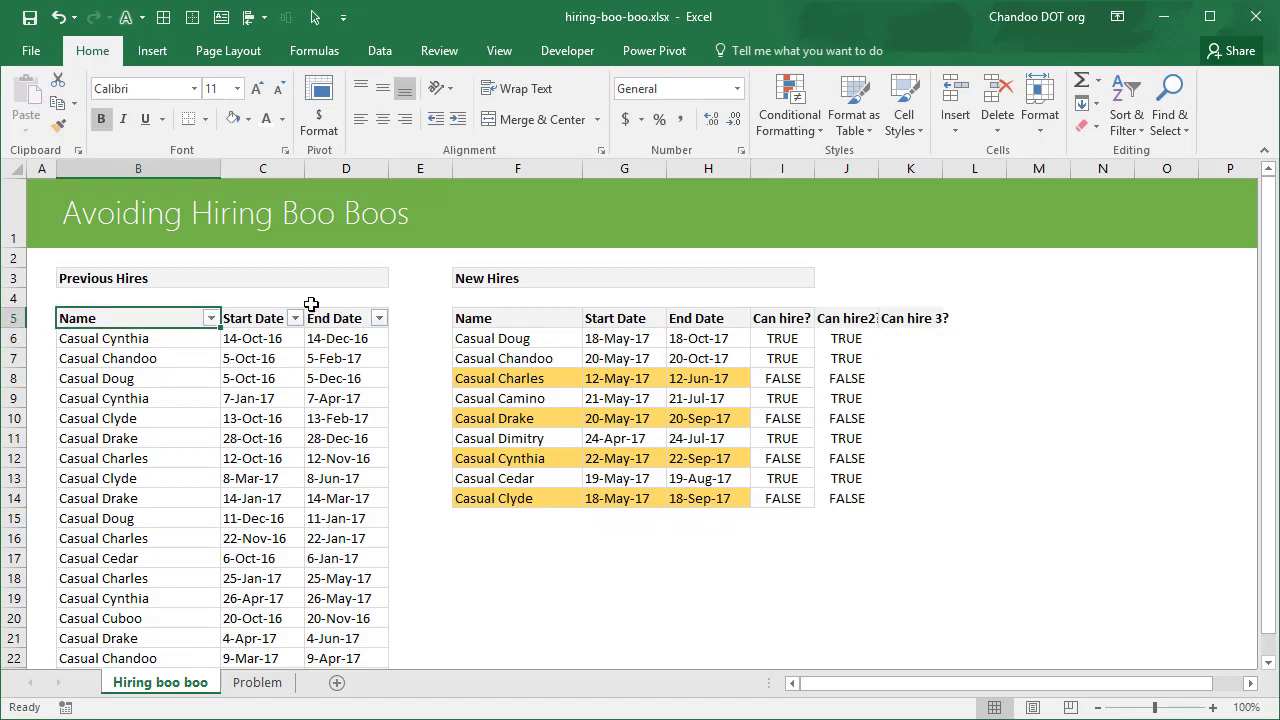
key(ctrl+shift+Down)
key(ctrl+shift+Right)
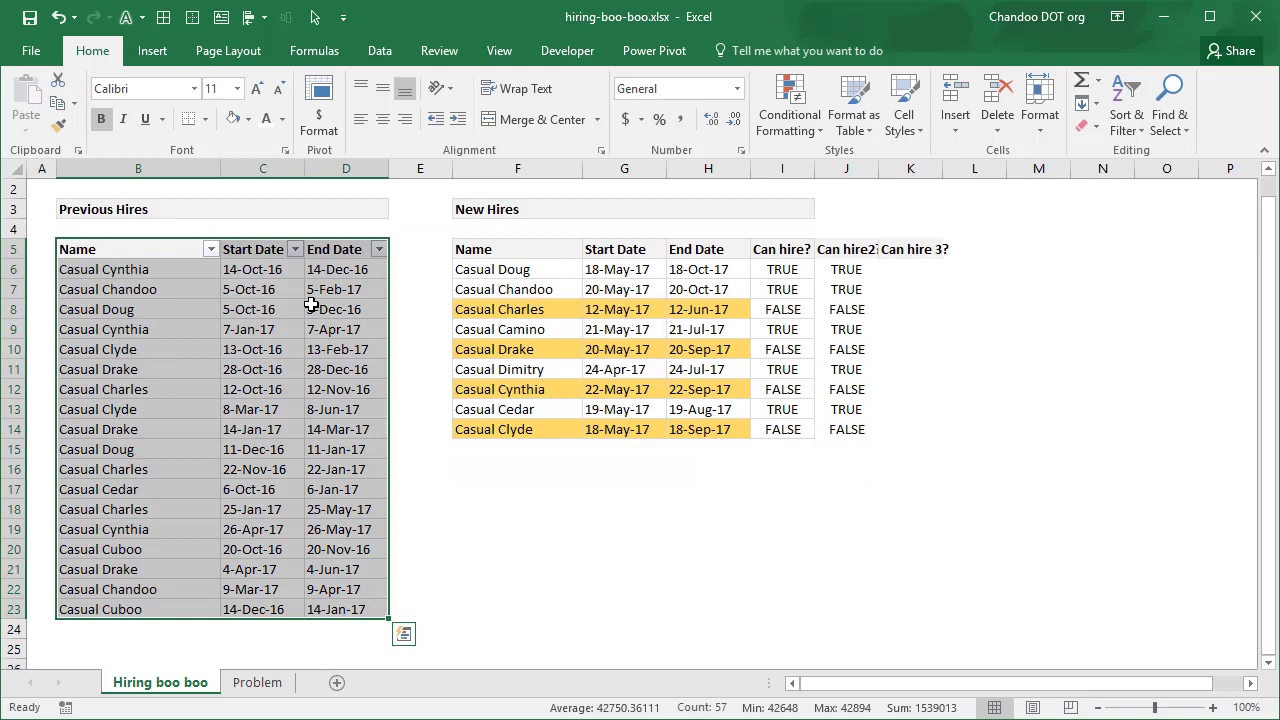
key(ctrl+t)
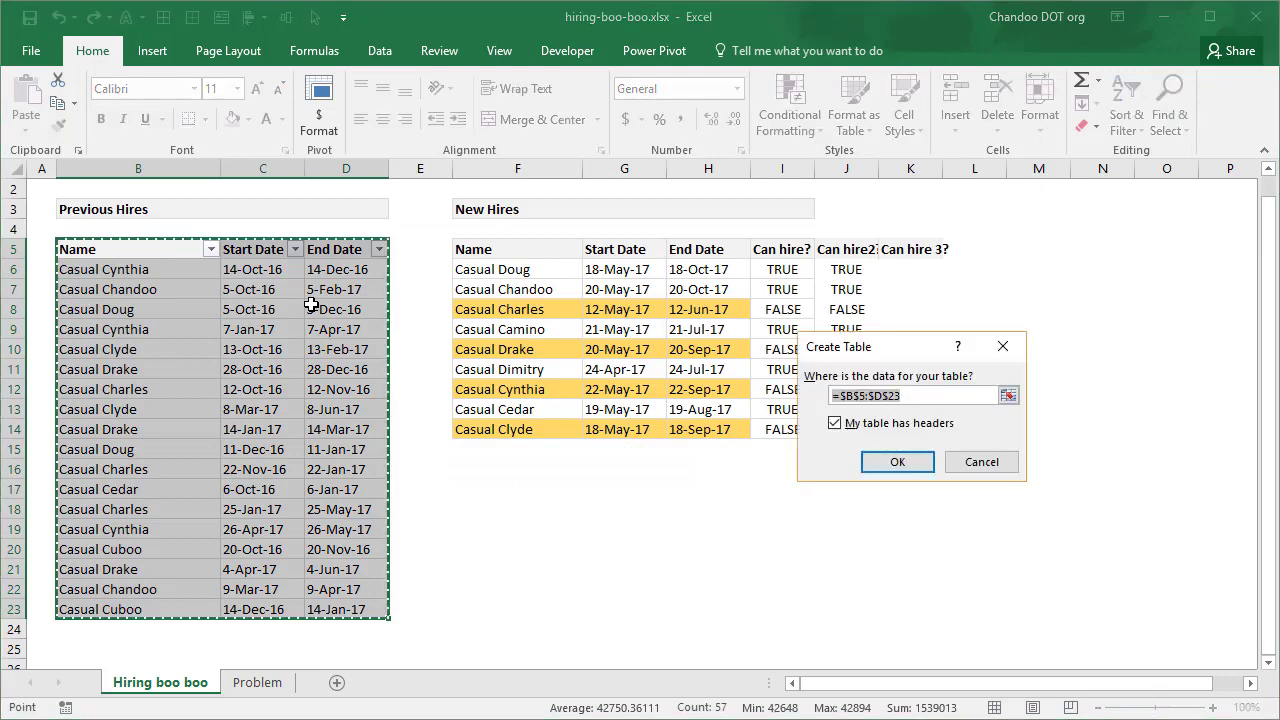
click(885, 462)
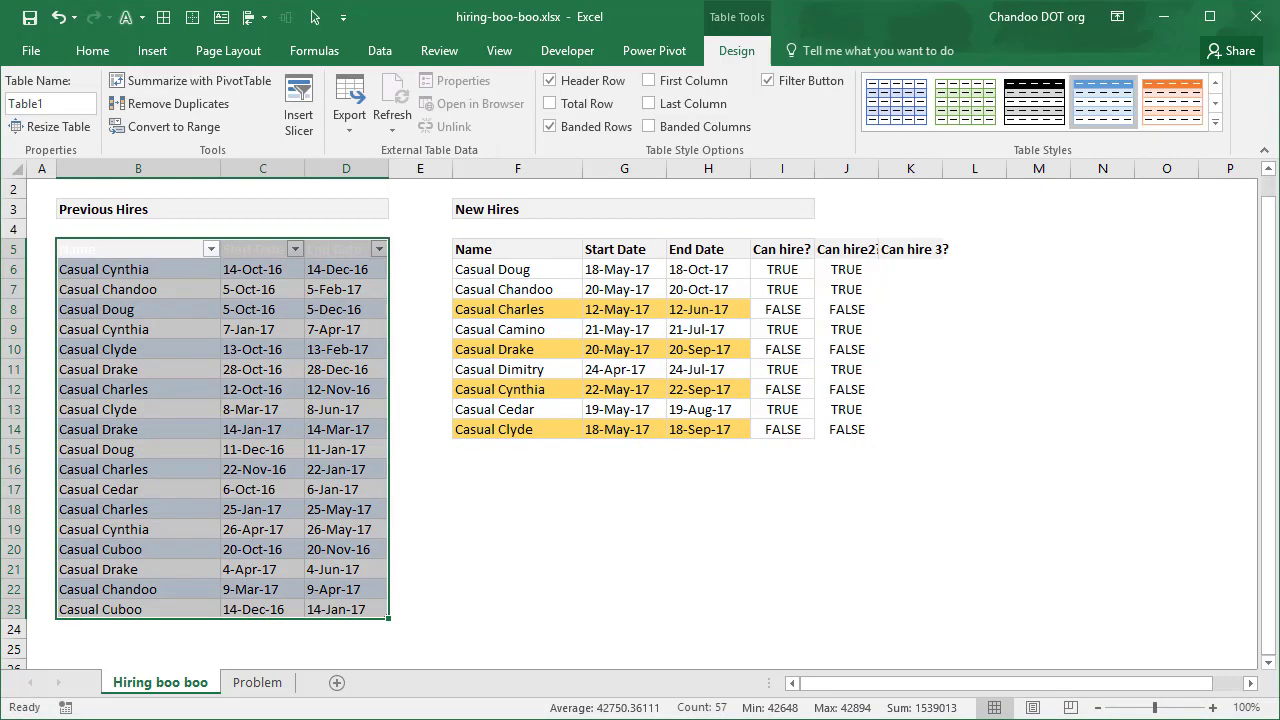
Clear the old cell formatting from the Previous Hires table and apply the blue banded table style
click(93, 50)
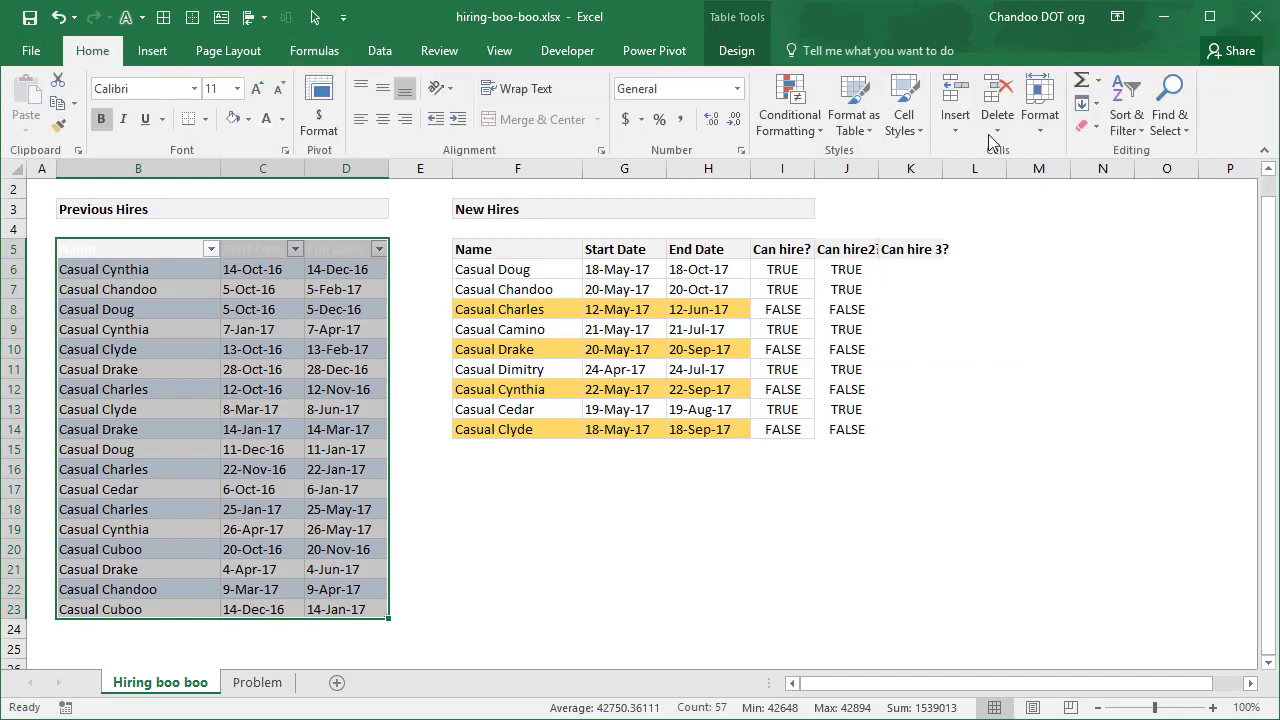
click(1097, 130)
click(1140, 175)
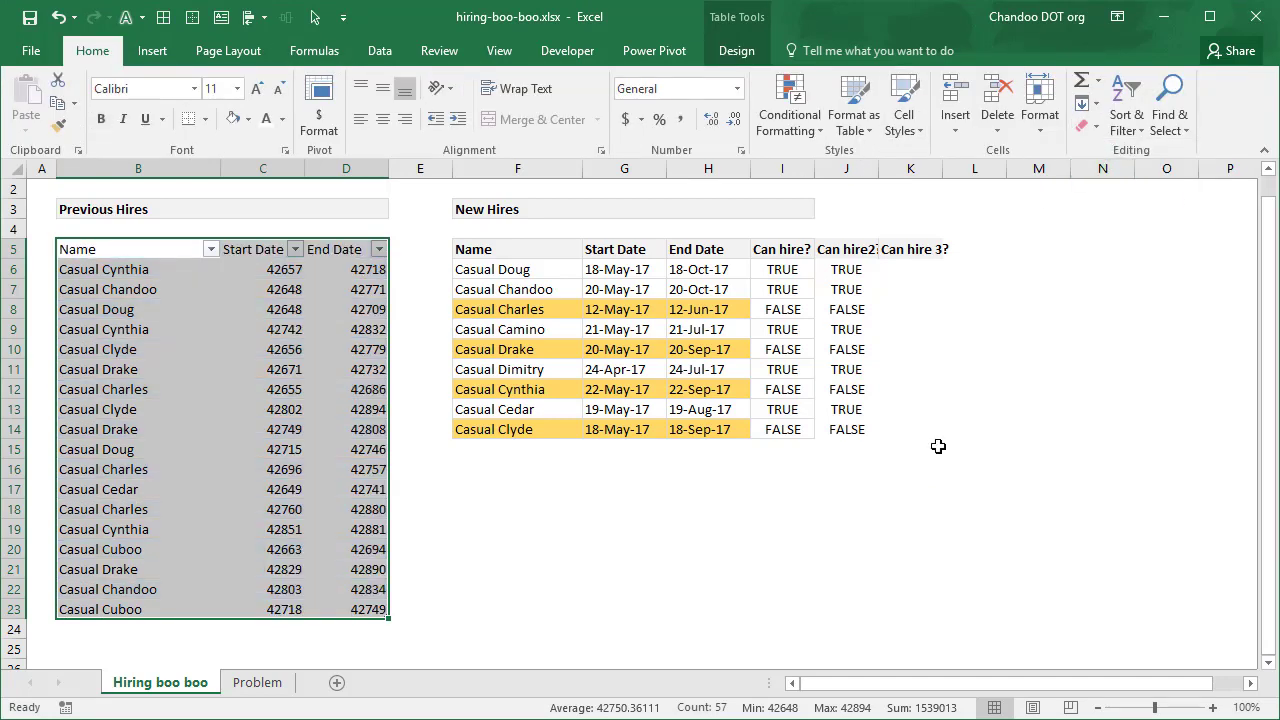
click(737, 50)
click(1215, 121)
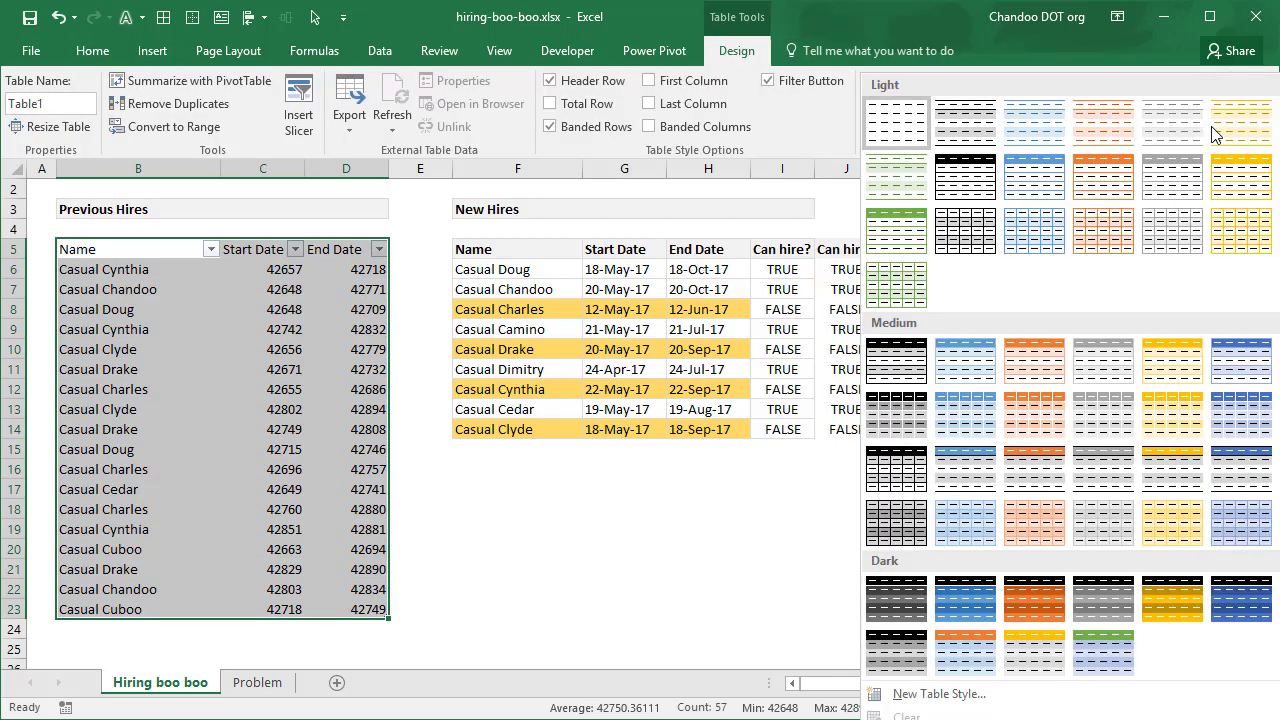
Format the Start Date and End Date values in C6:D23 with the custom number format d-mmm-yy
click(288, 263)
key(shift+Right)
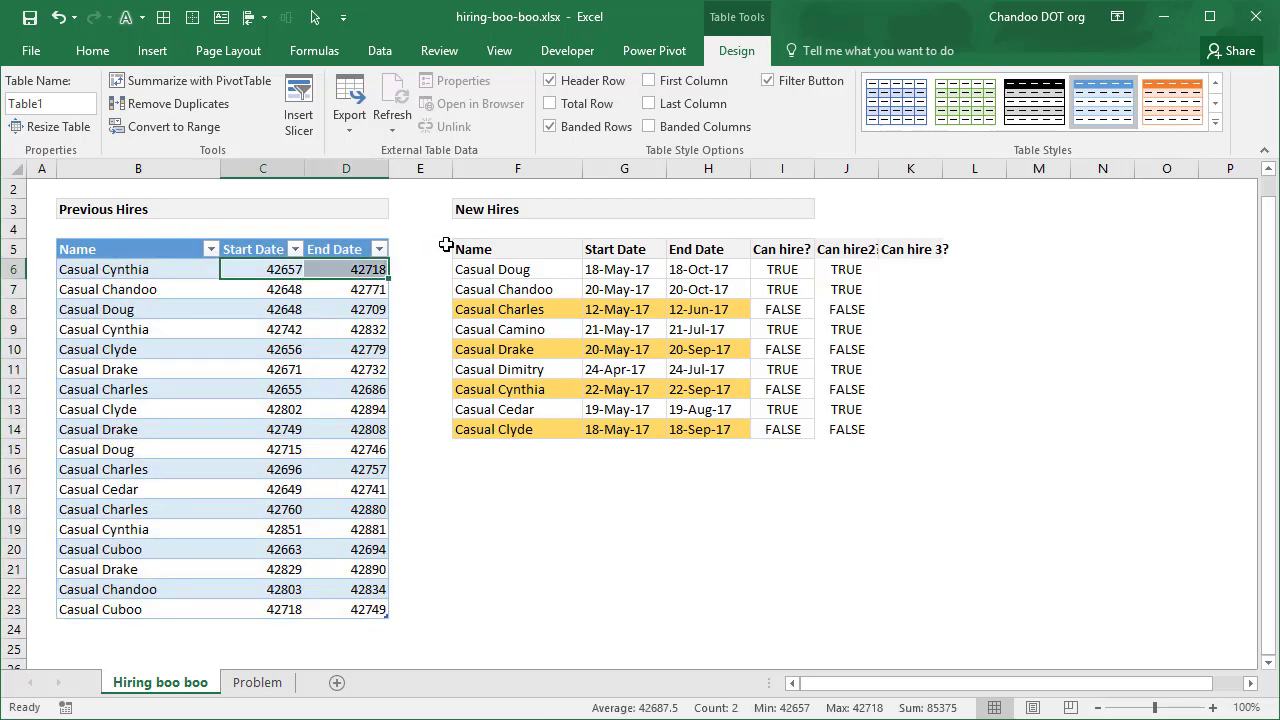
key(ctrl+shift+Down)
key(ctrl+1)
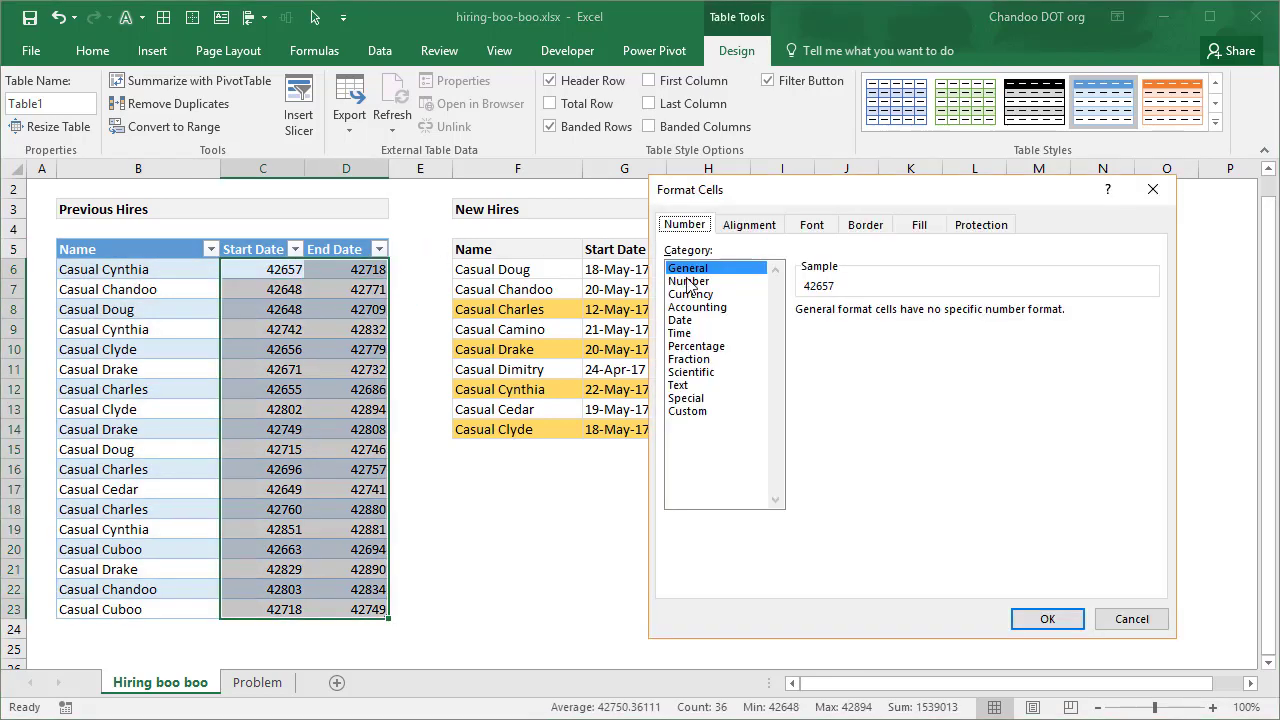
click(690, 411)
drag(854, 328, 716, 333)
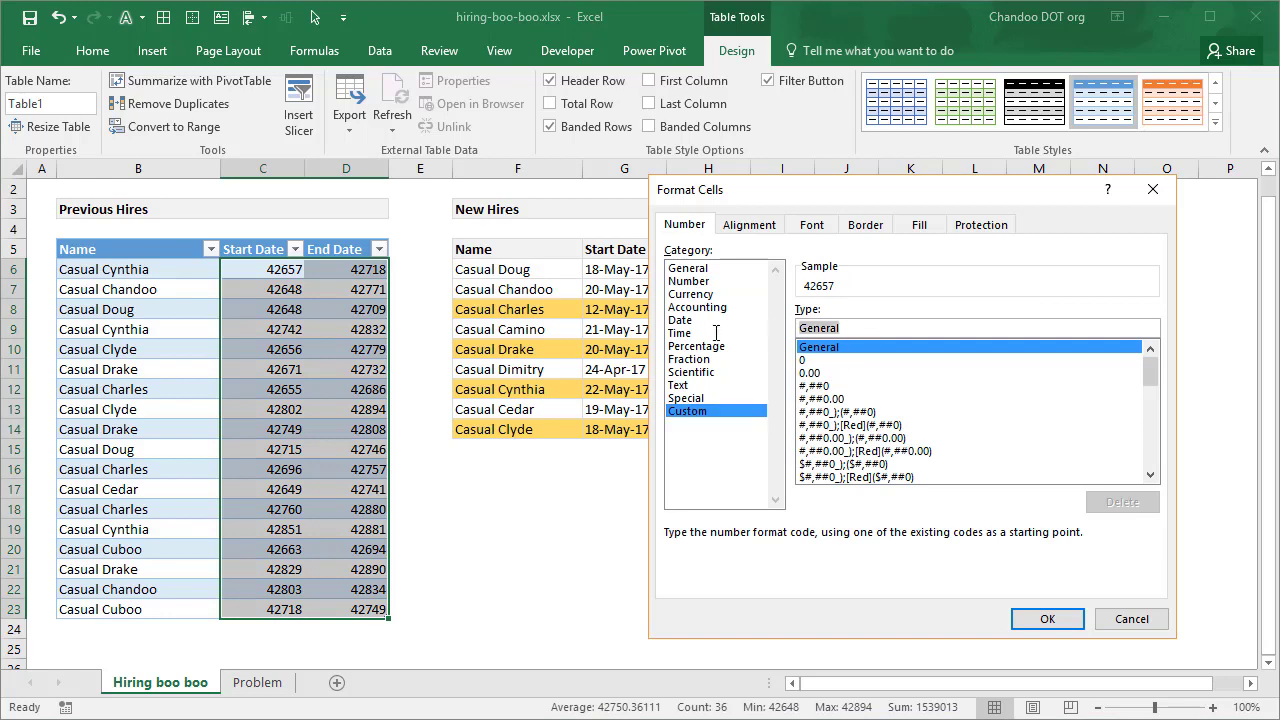
text(d-mmm-yy)
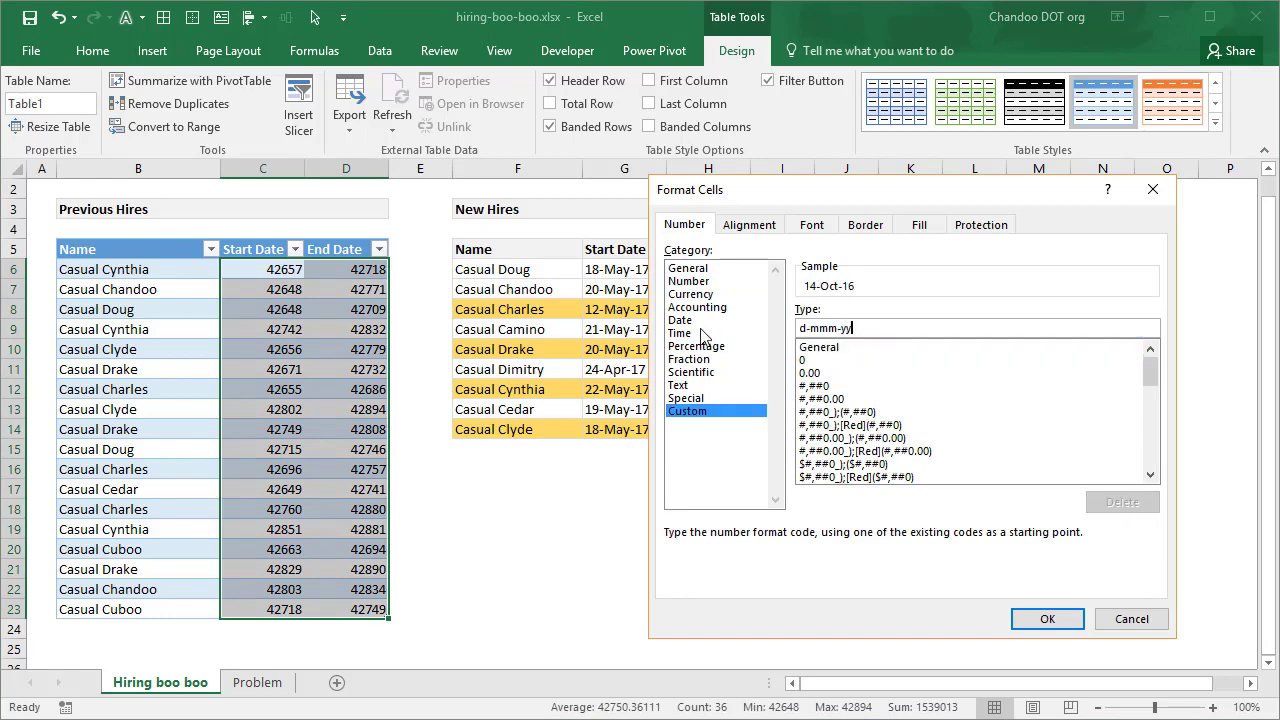
key(Return)
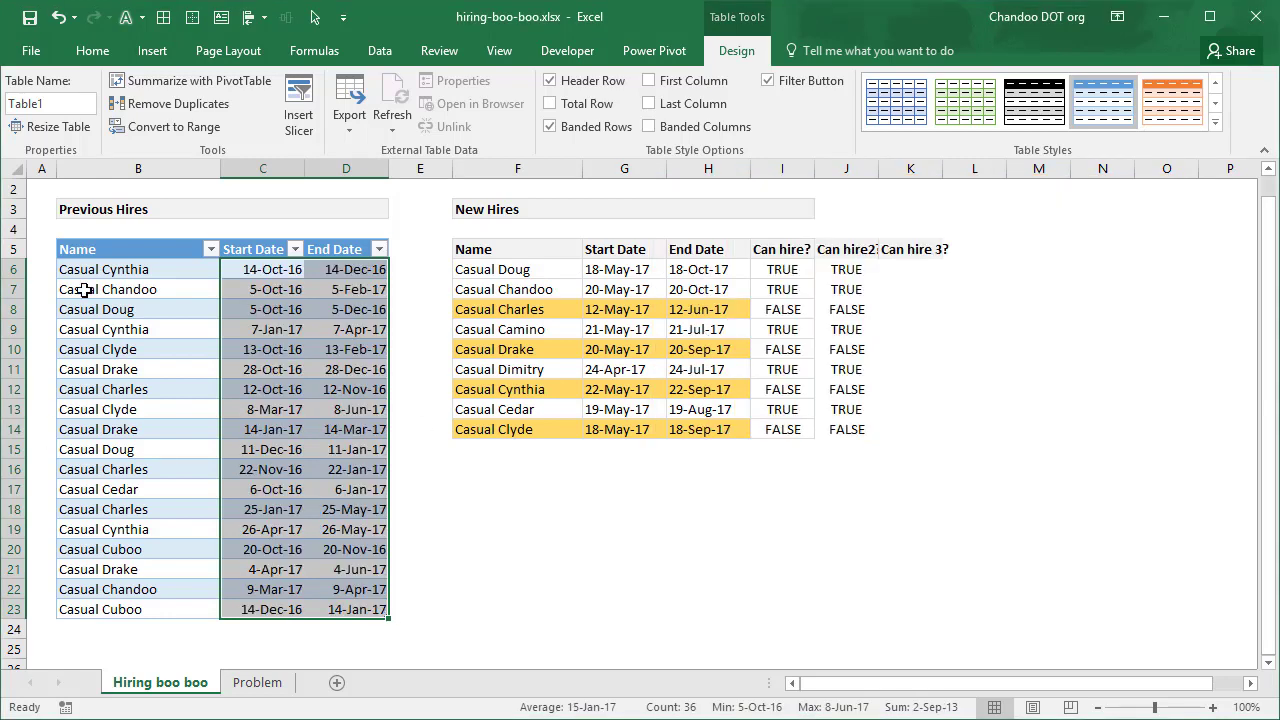
Left-align the Start Date and End Date values of the Previous Hires table
click(92, 51)
click(361, 119)
click(516, 592)
Rename the Previous Hires table as hir
click(140, 287)
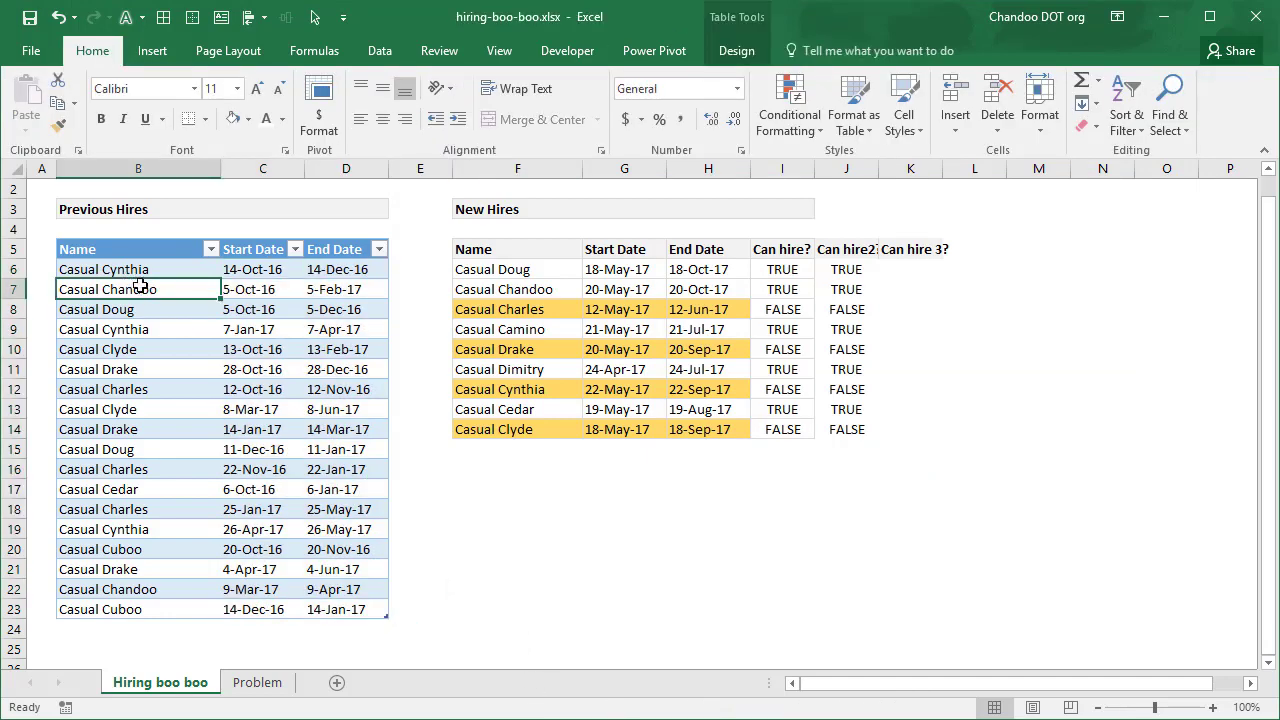
click(736, 51)
click(66, 102)
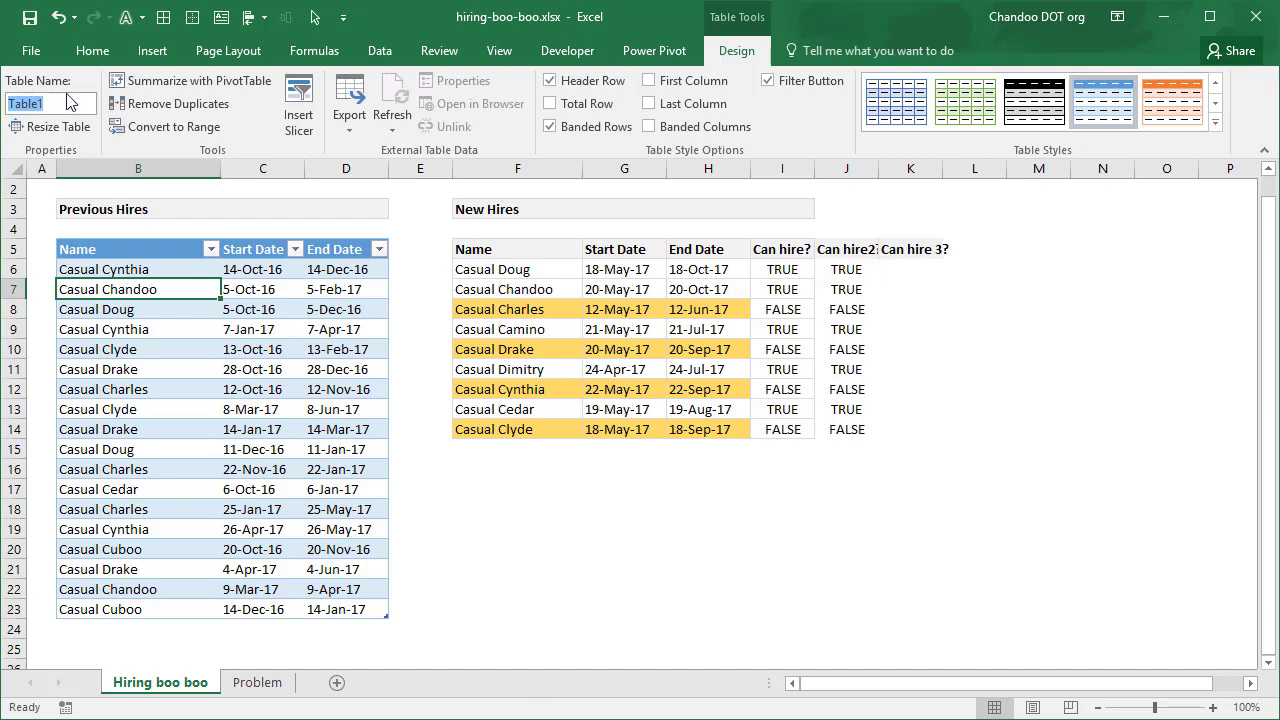
text(hir)
key(Return)
click(522, 278)
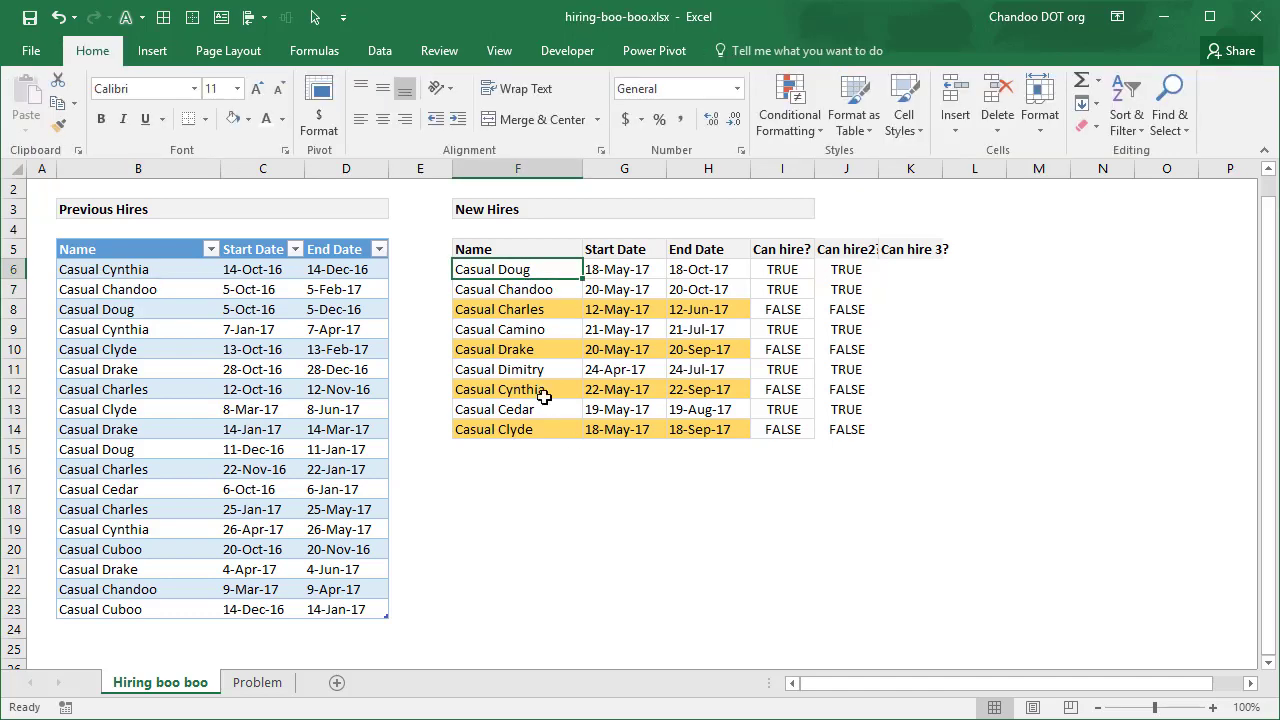
Examine the Can hire? formula in I6 and its reference to the Previous Hires names
click(529, 446)
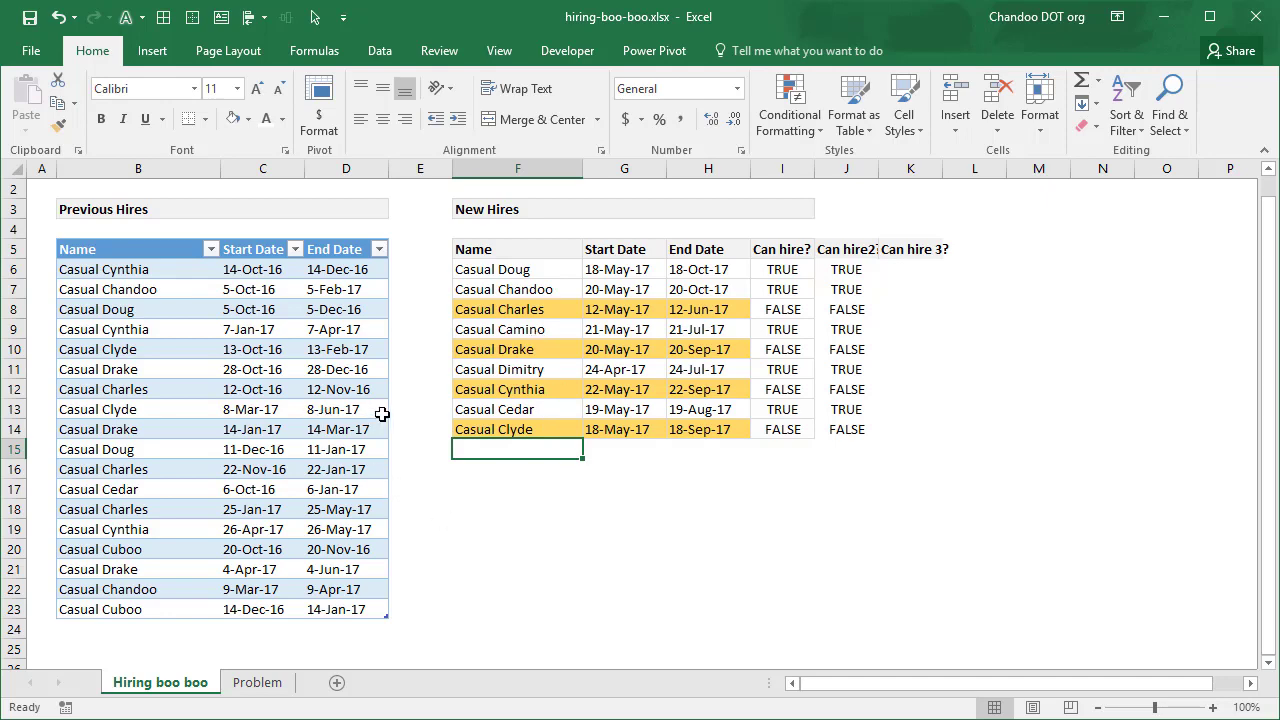
drag(116, 269, 340, 606)
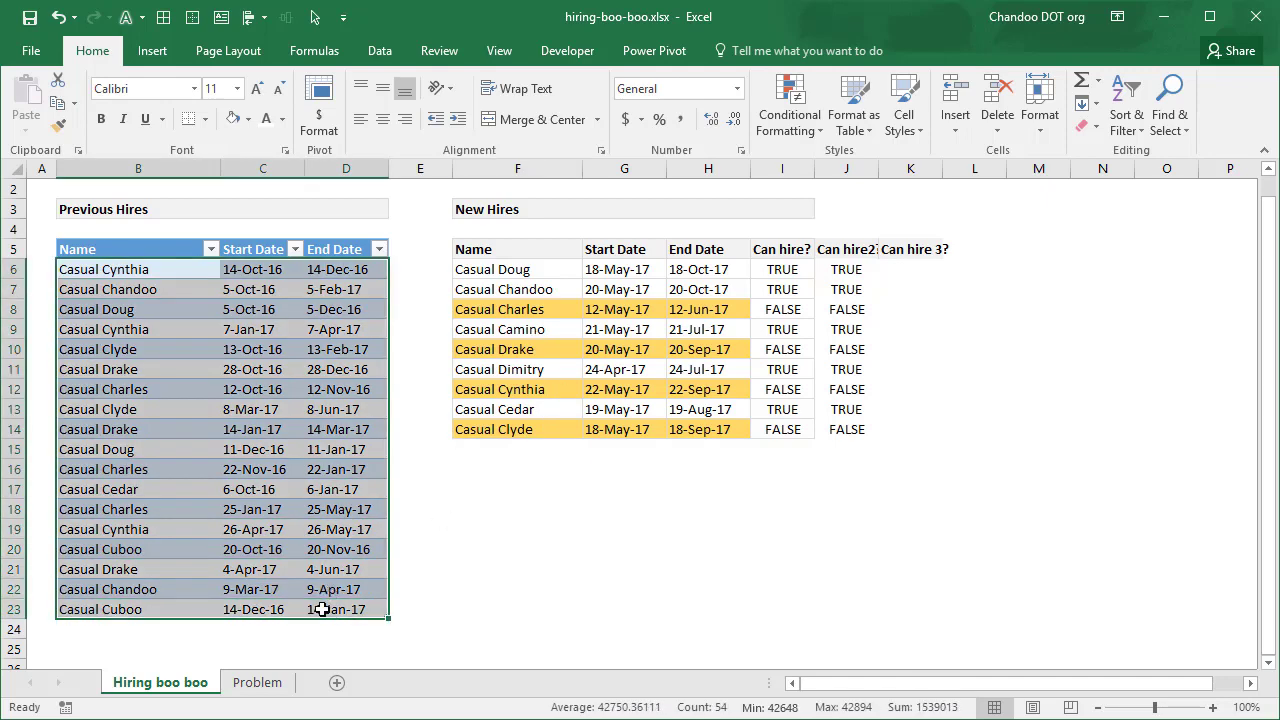
click(781, 269)
key(F2)
drag(813, 268, 865, 272)
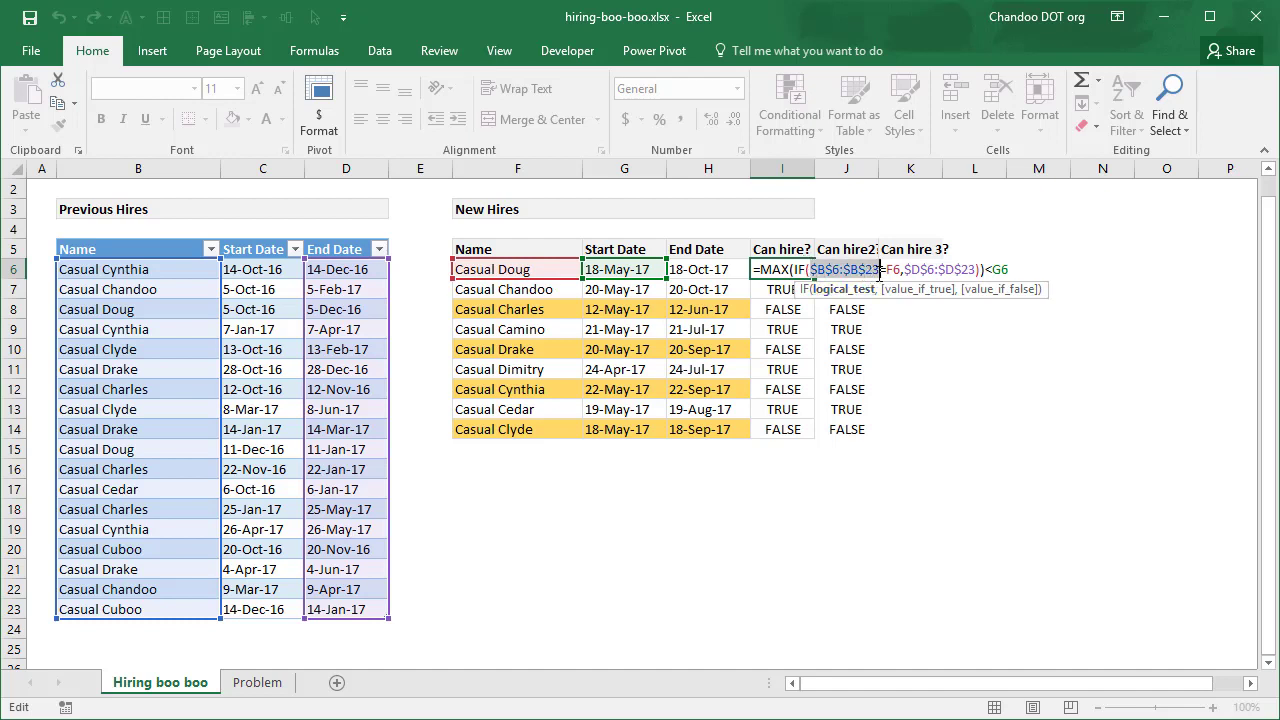
key(Escape)
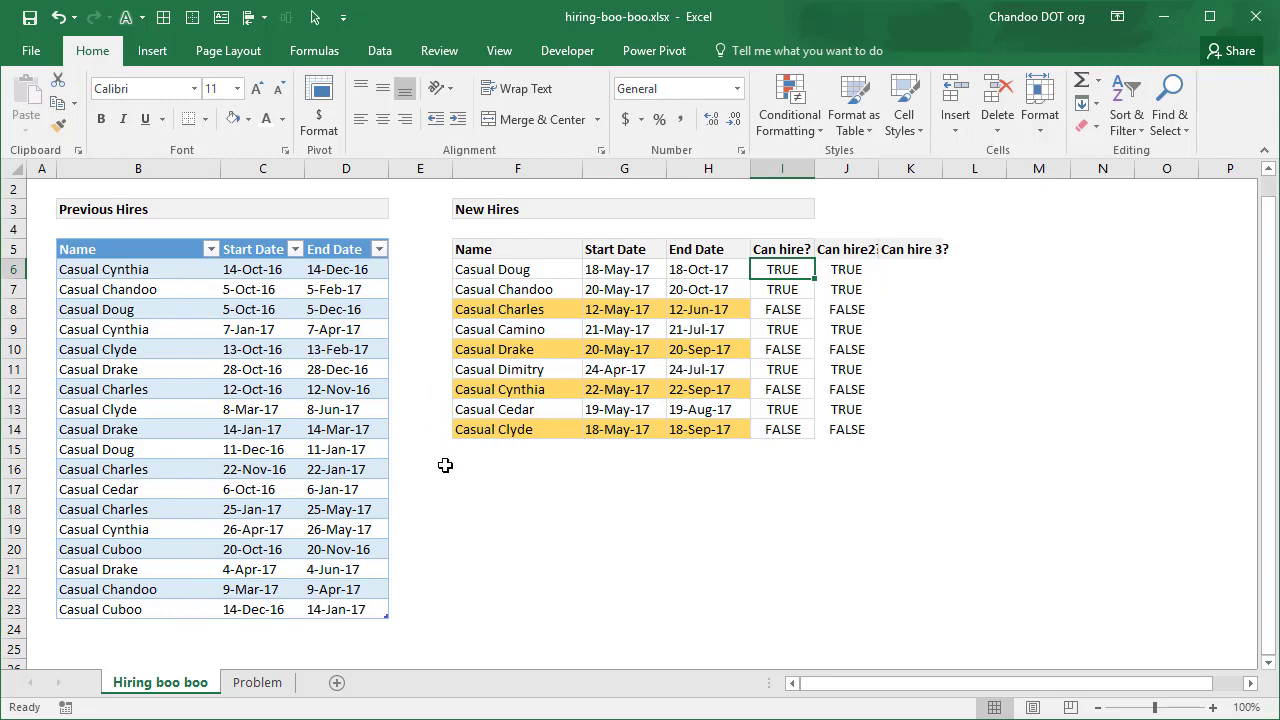
Define a workbook-scoped name called names that refers to the Name column of the Previous Hires table
drag(158, 264, 177, 602)
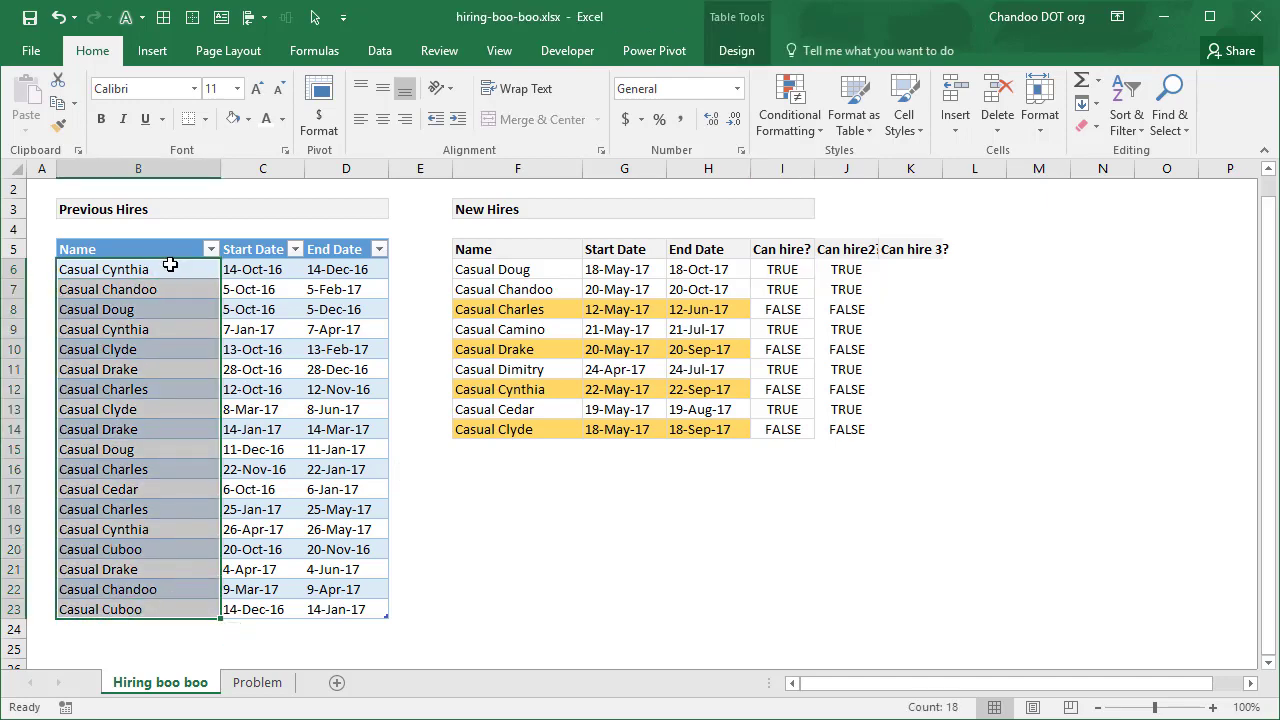
drag(170, 264, 189, 602)
click(333, 54)
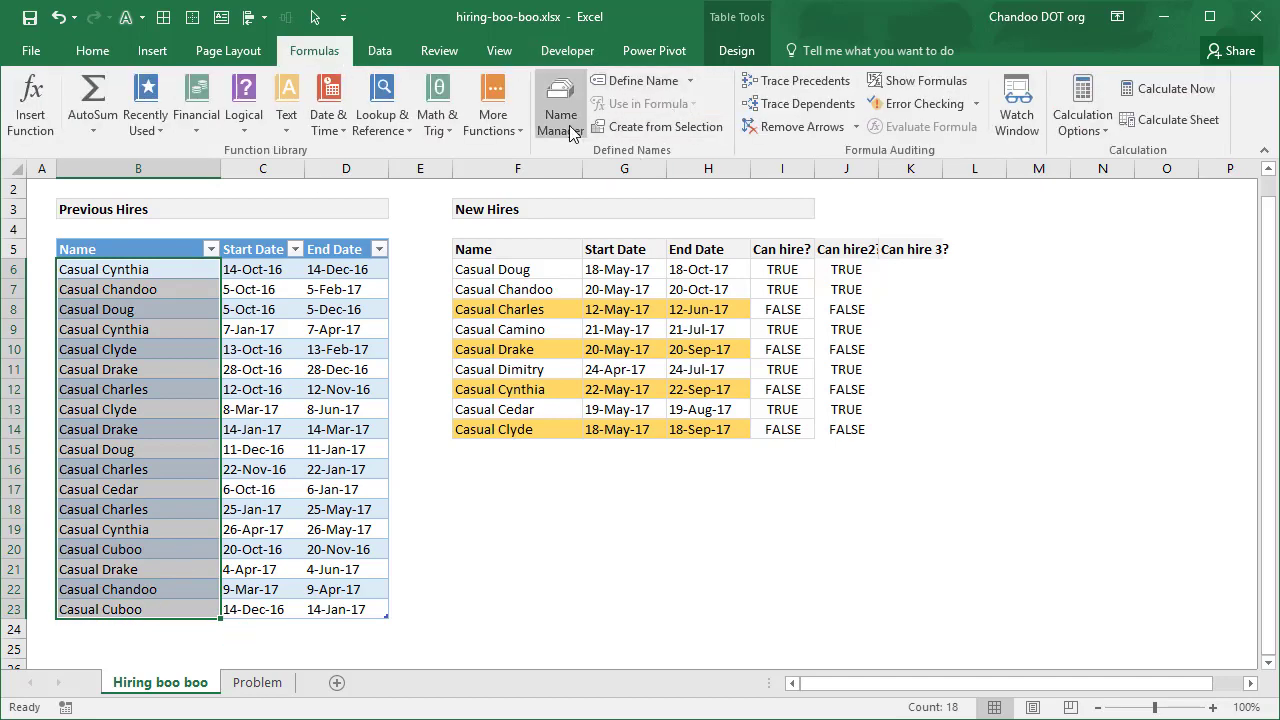
click(646, 82)
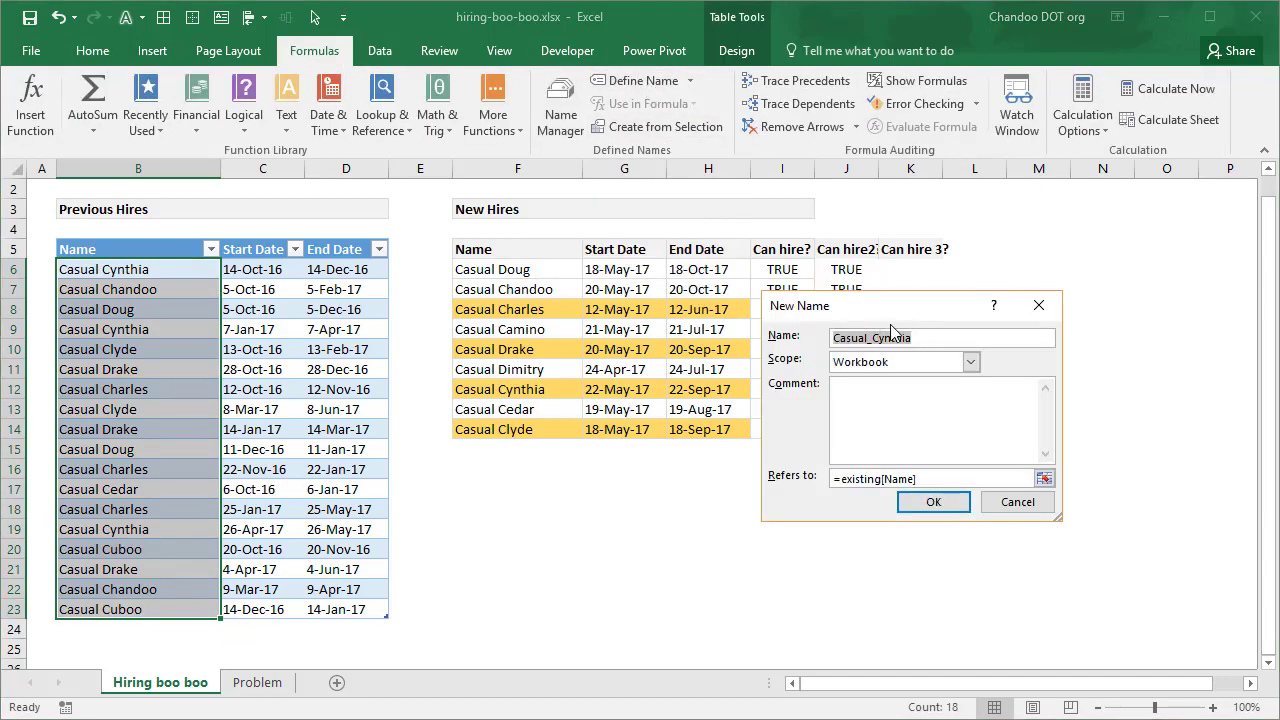
drag(898, 309, 738, 302)
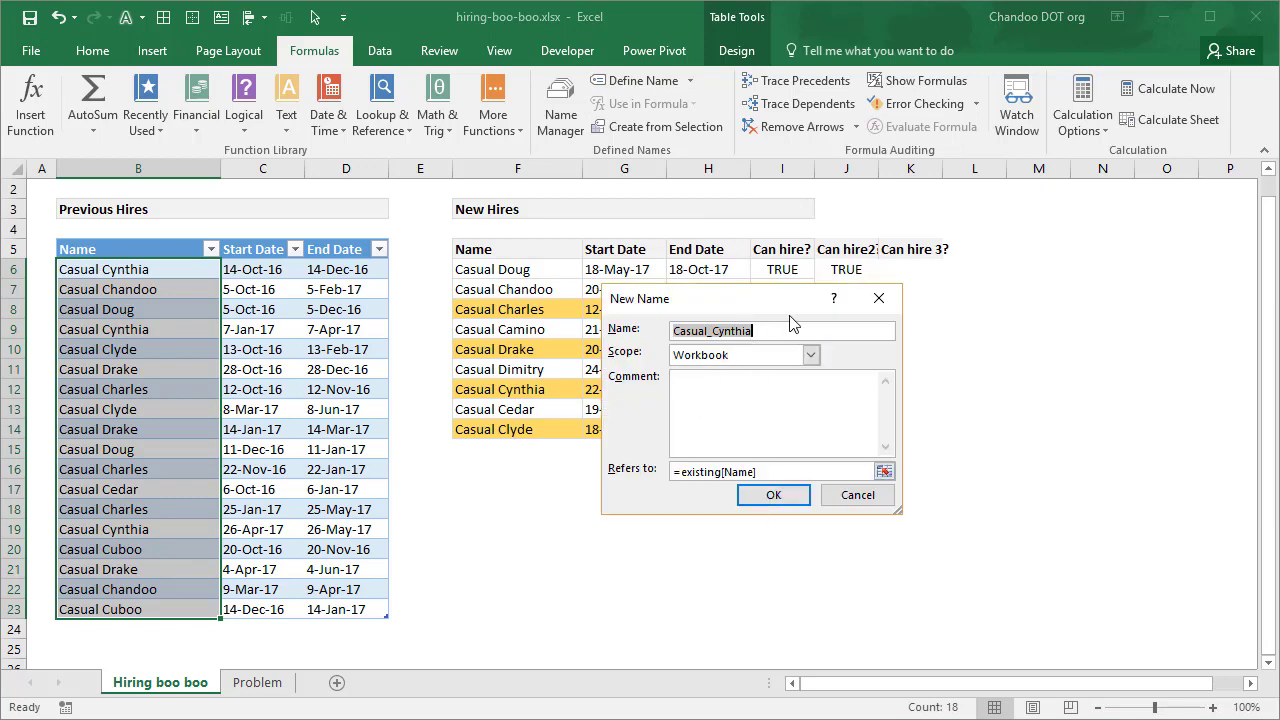
text(names)
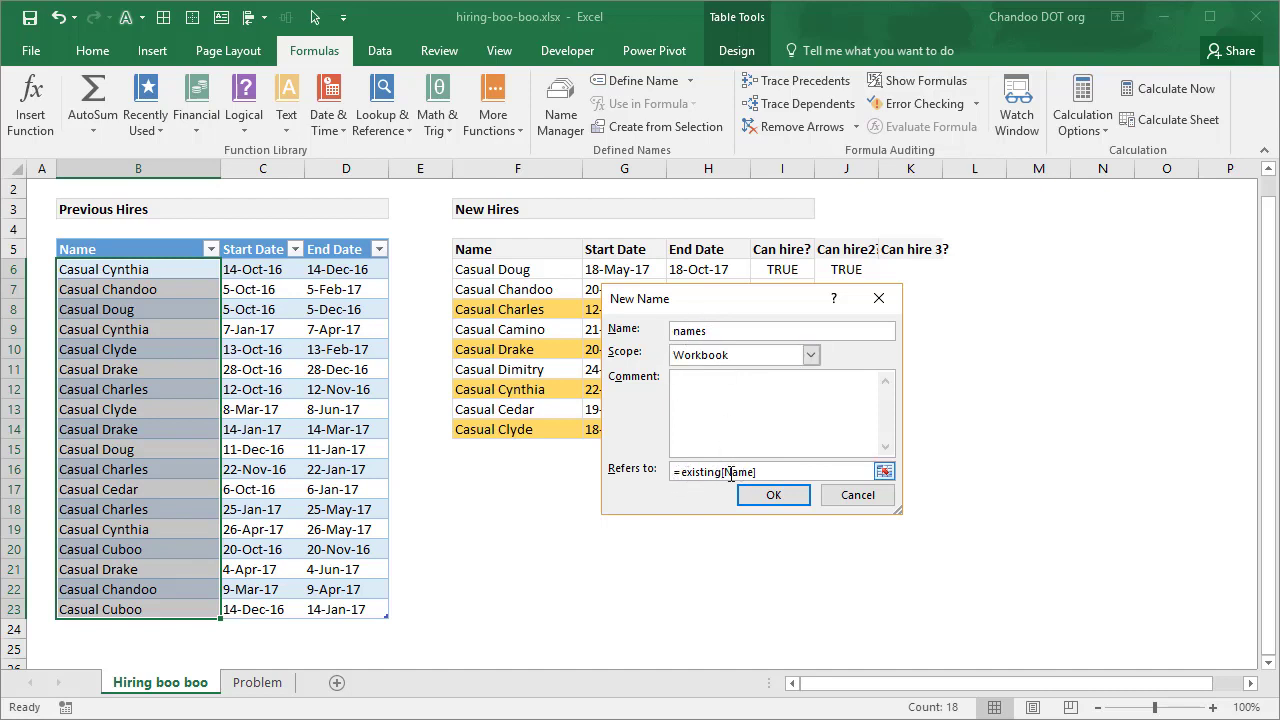
click(770, 494)
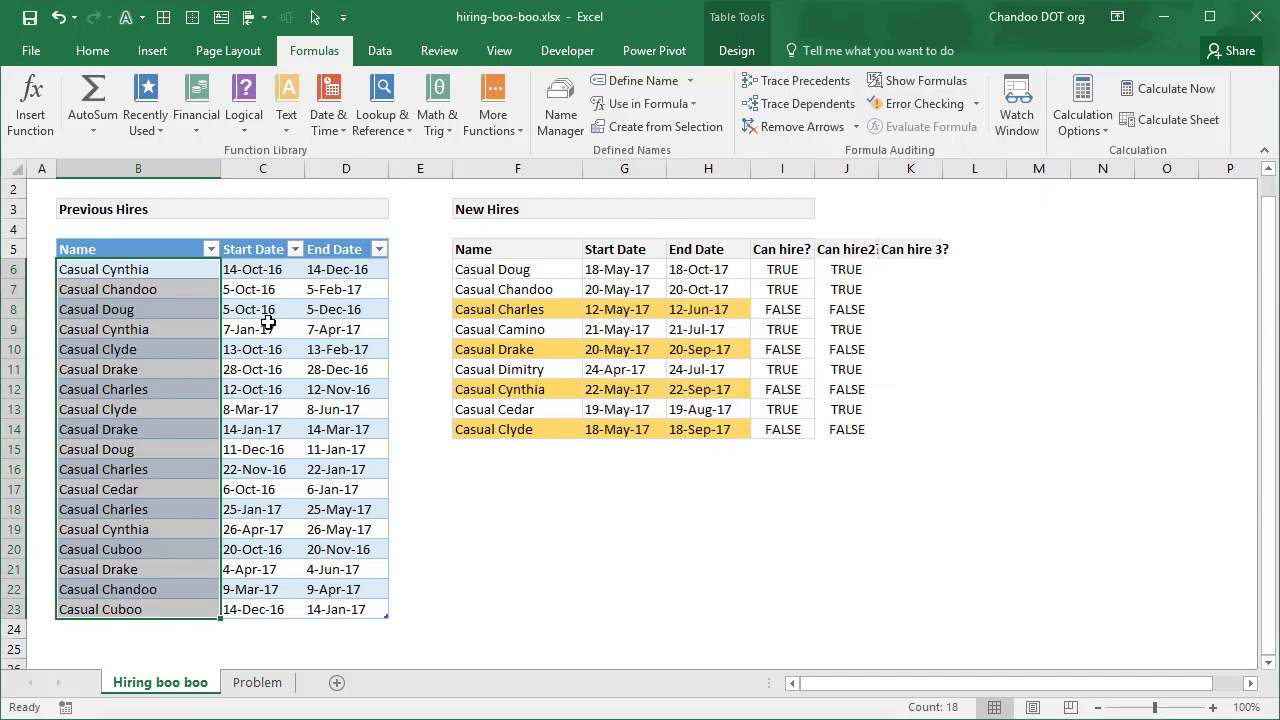
Define the name end.dates for the End Date column of the Previous Hires table
drag(310, 272, 345, 610)
click(614, 82)
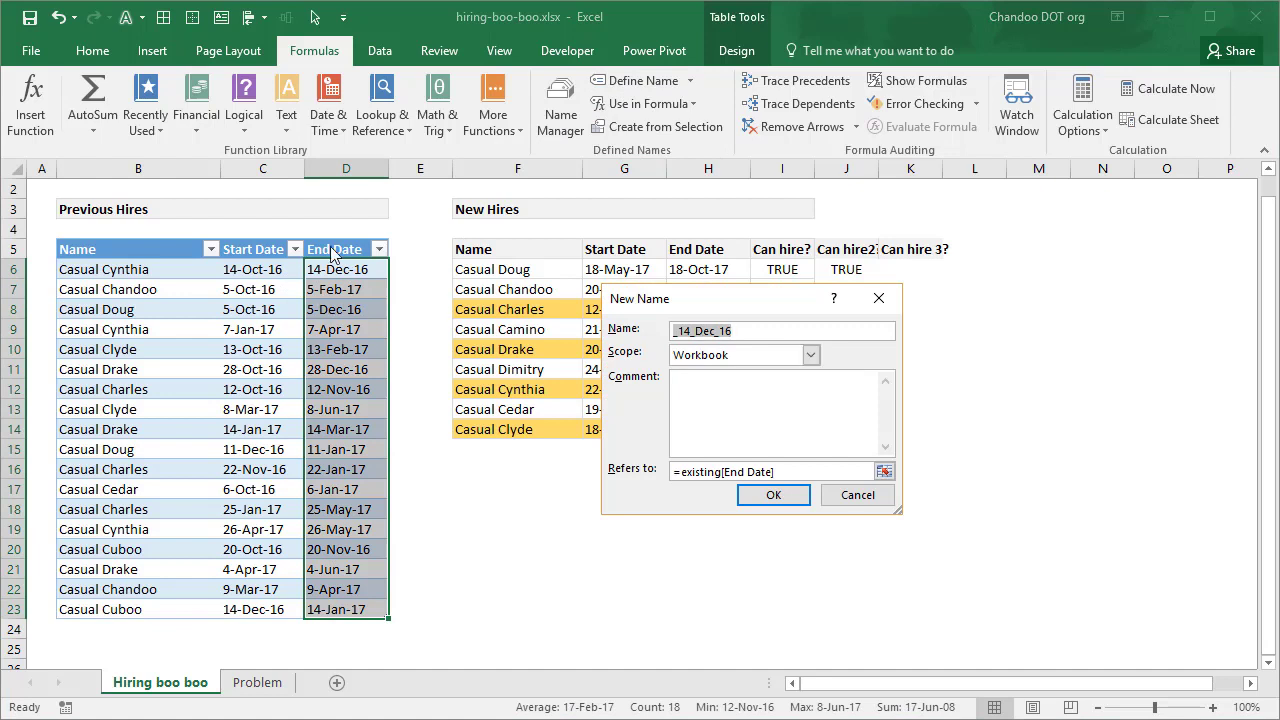
text(end.dates)
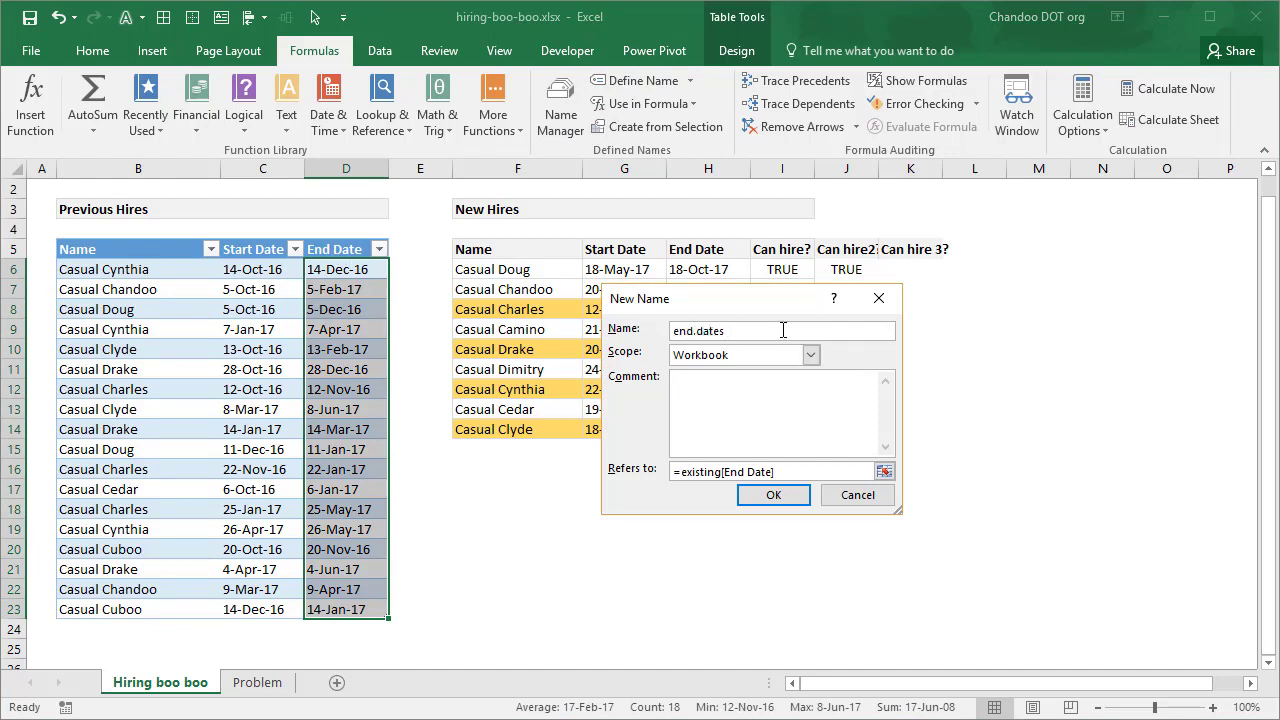
click(779, 490)
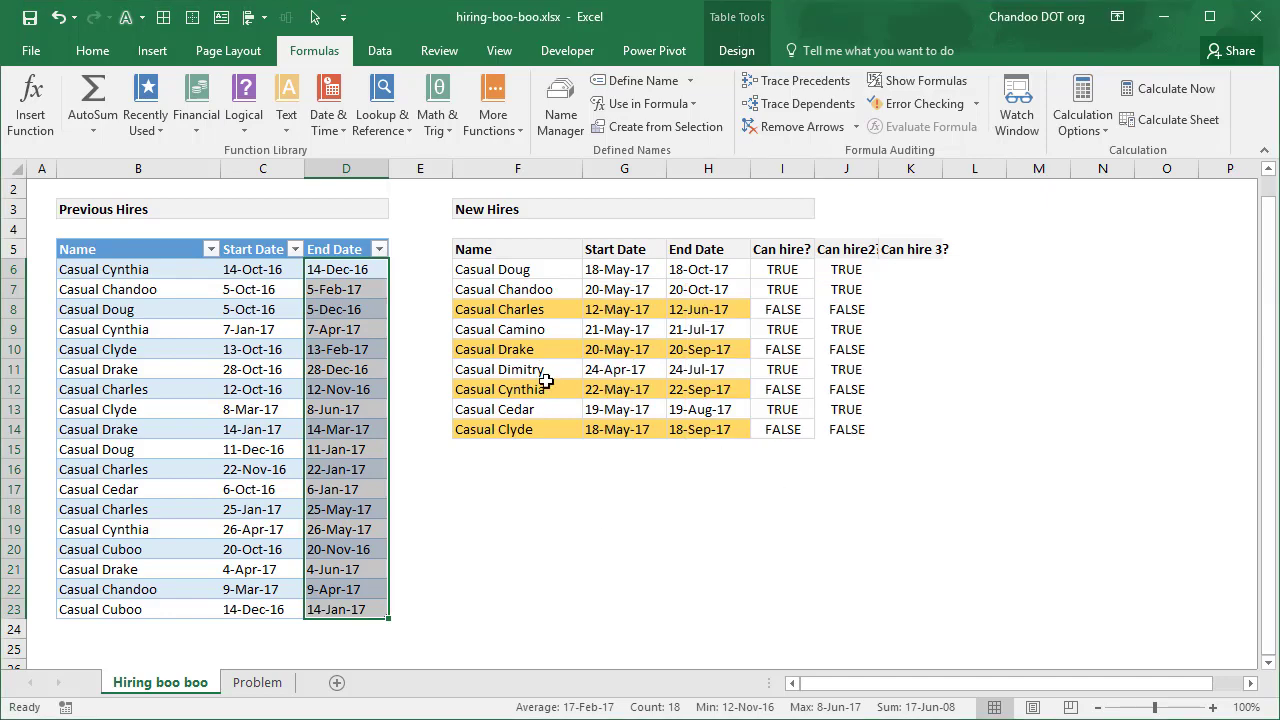
click(160, 269)
drag(160, 269, 196, 602)
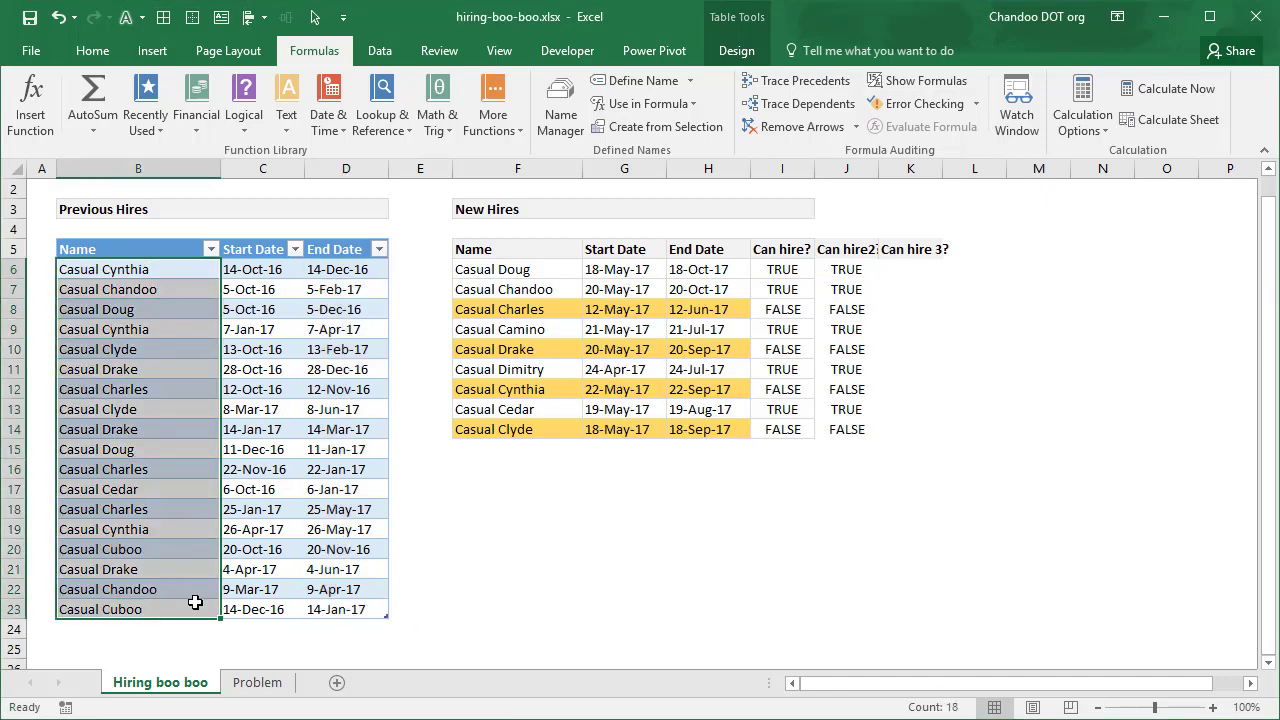
drag(356, 268, 347, 597)
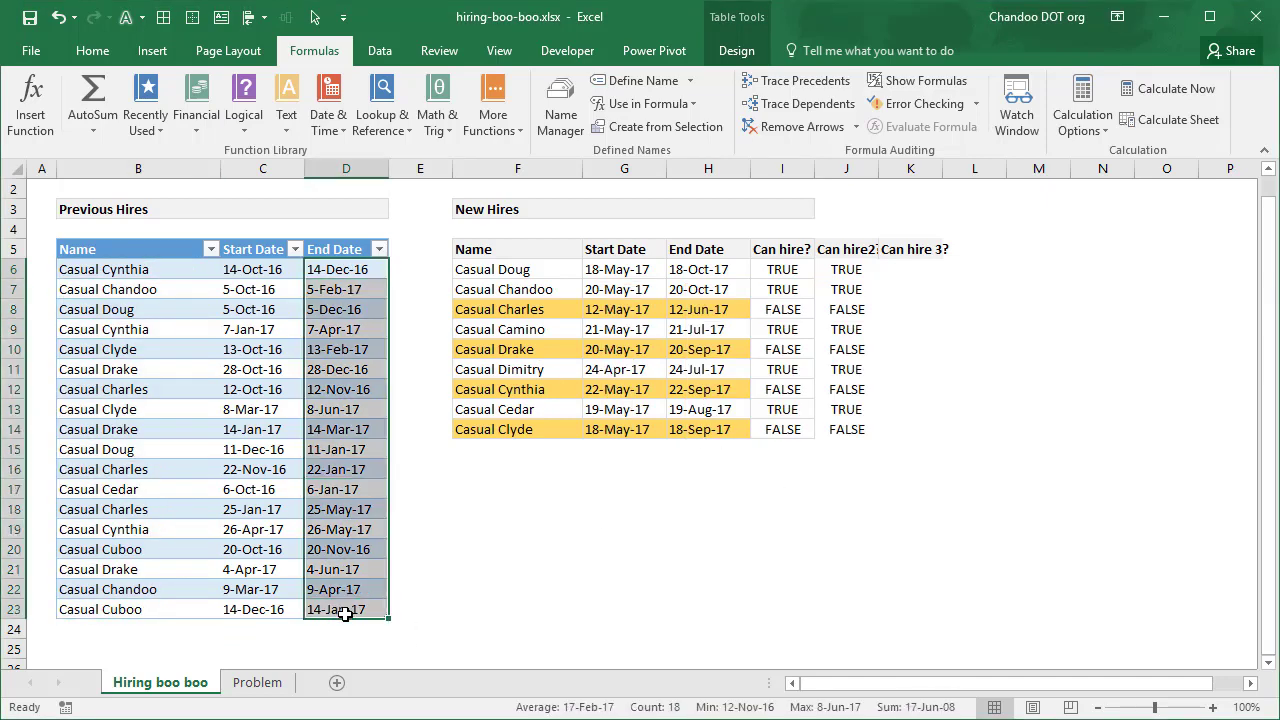
click(580, 485)
click(490, 449)
click(606, 432)
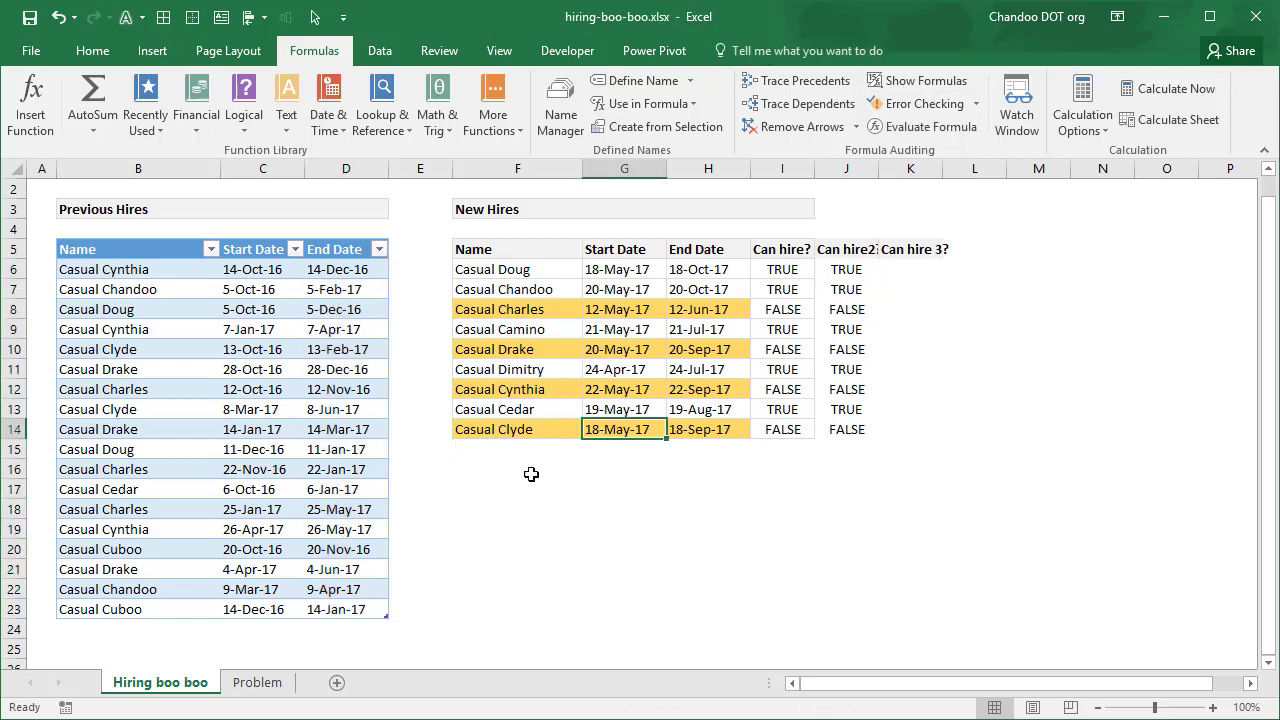
drag(498, 427, 693, 425)
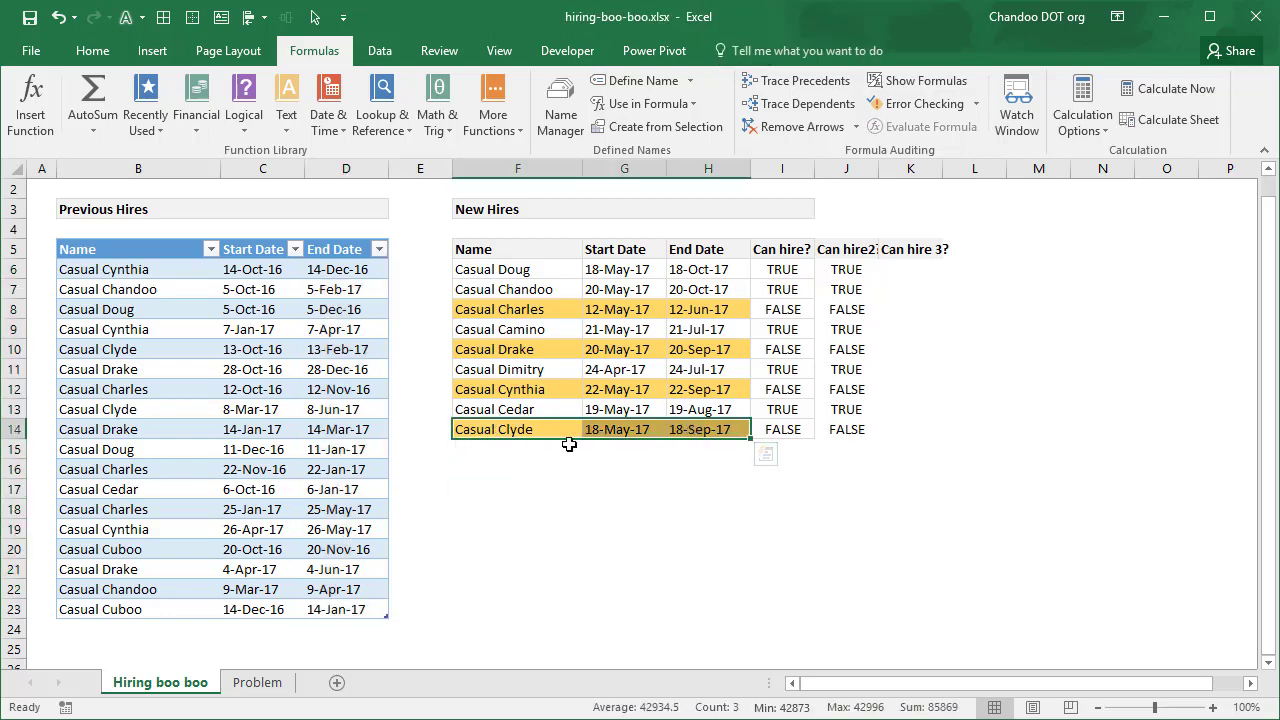
click(628, 468)
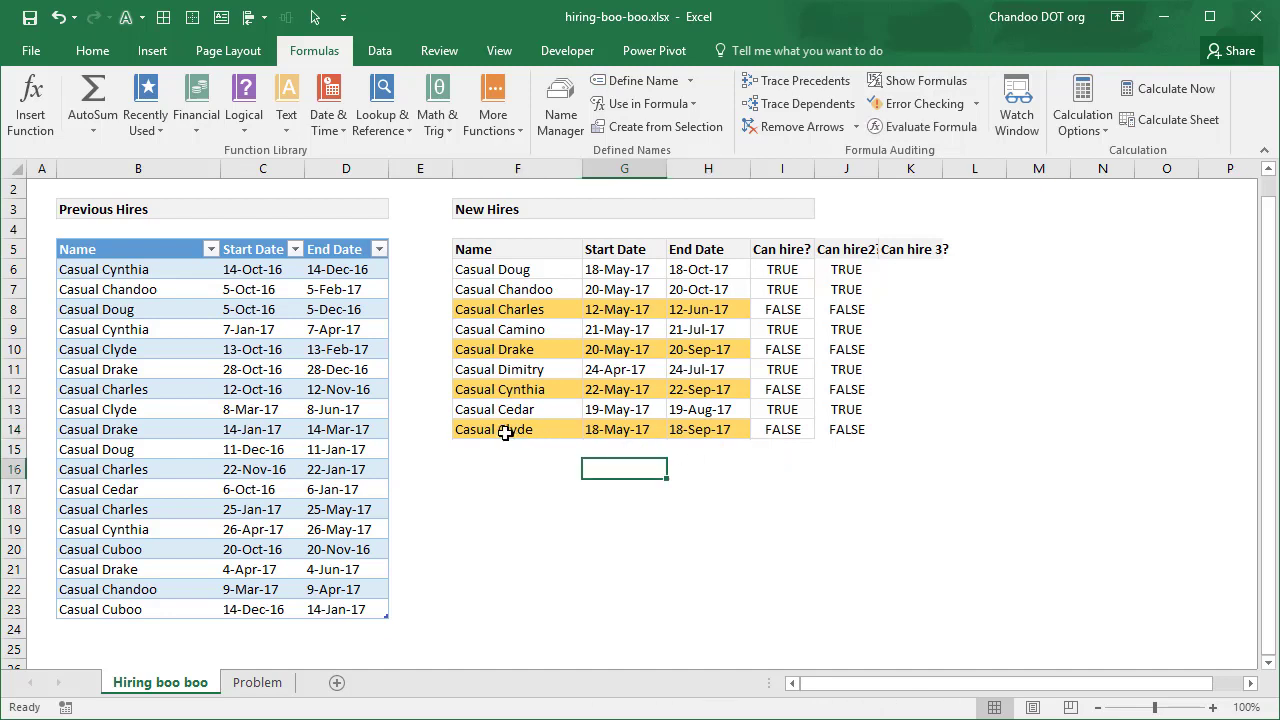
drag(506, 431, 625, 432)
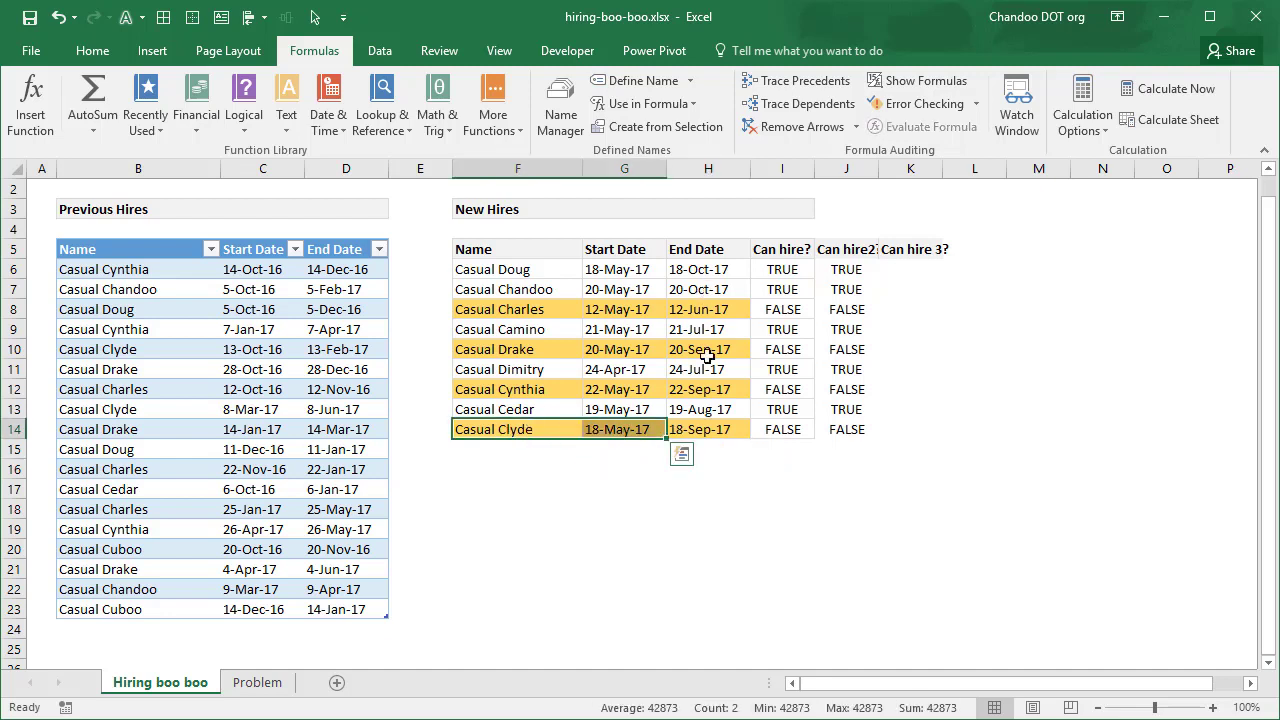
drag(514, 271, 613, 569)
Open Data Validation for the last new hire's name and start date in F14:G14 and allow Custom criteria
drag(525, 429, 625, 432)
drag(494, 431, 646, 432)
drag(537, 432, 618, 432)
click(379, 51)
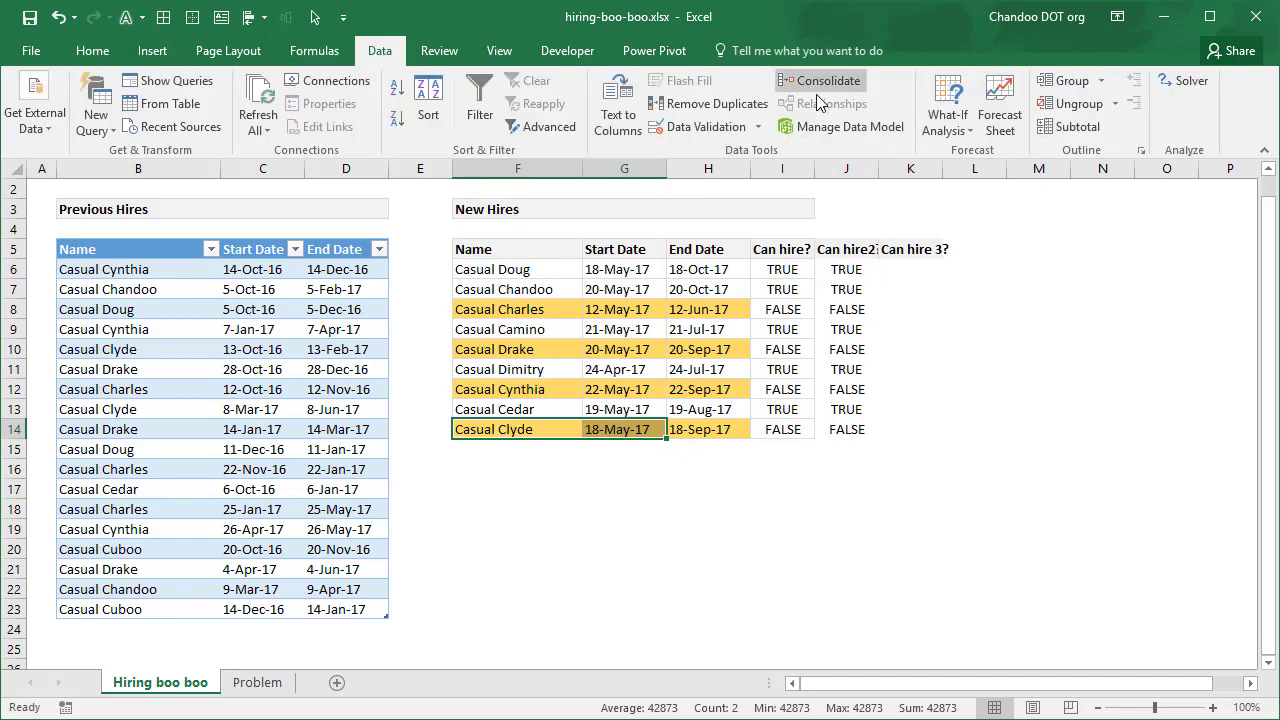
click(684, 127)
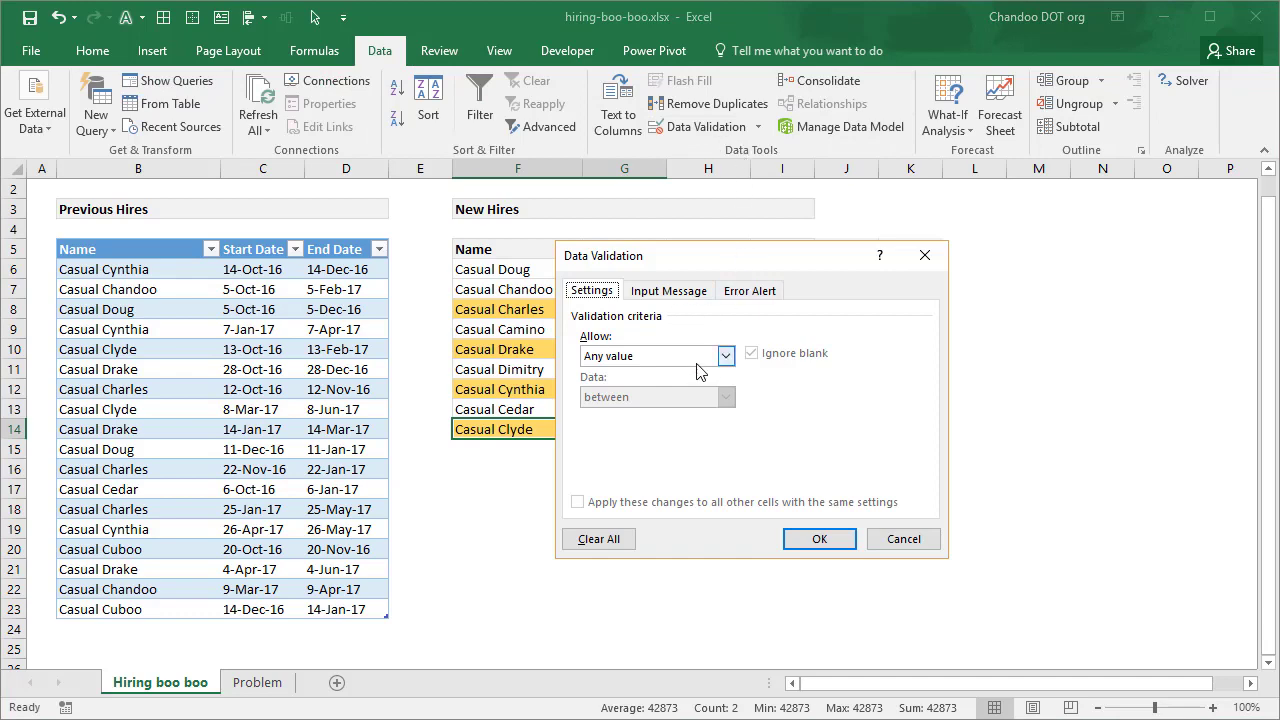
drag(723, 257, 871, 256)
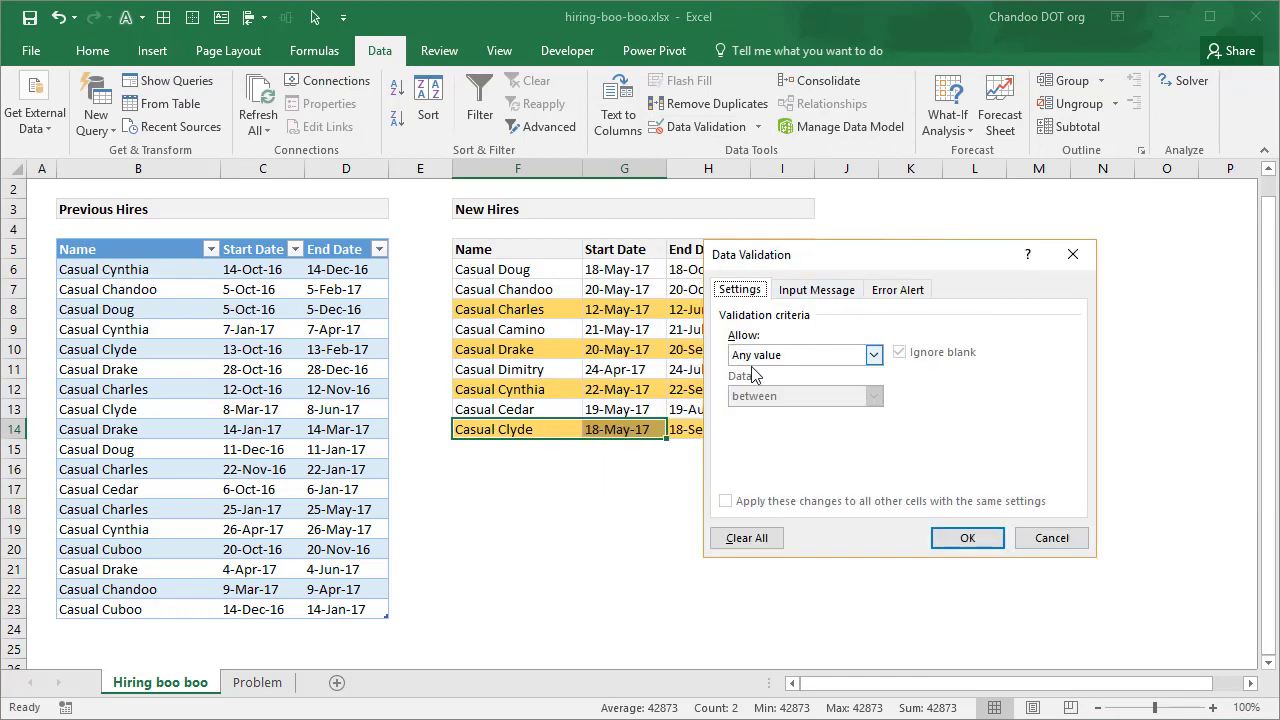
click(796, 354)
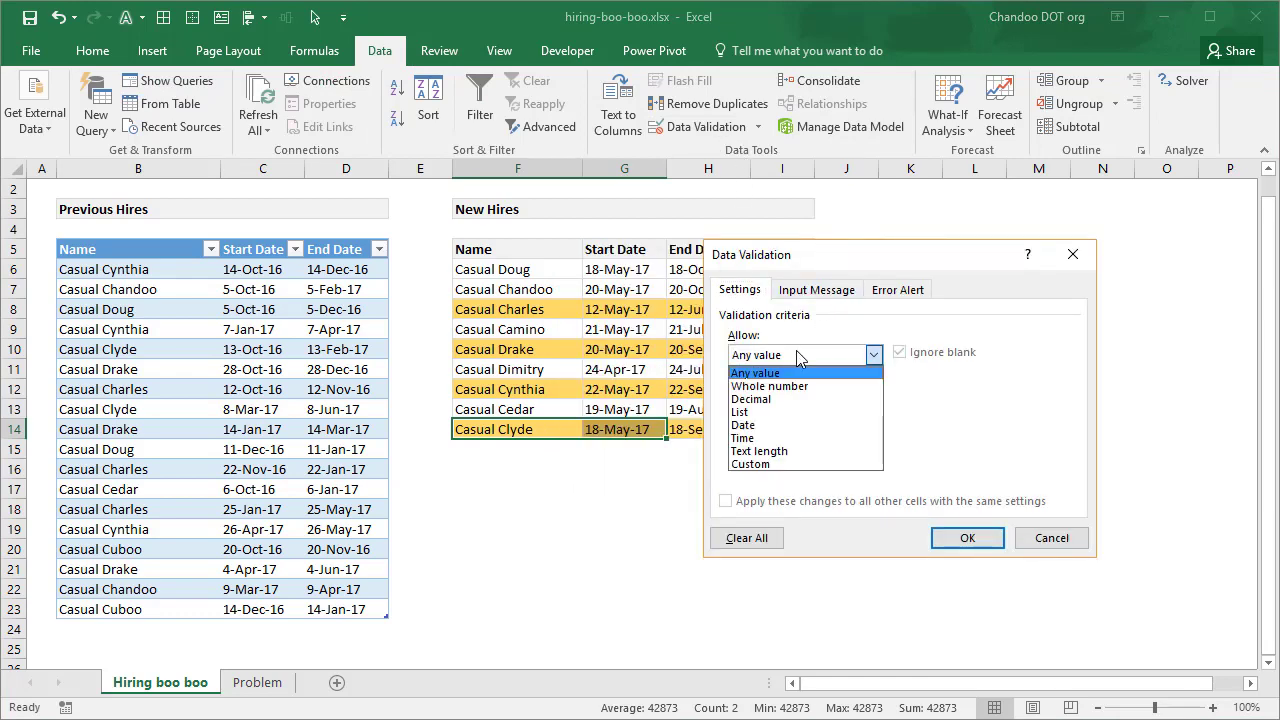
click(773, 465)
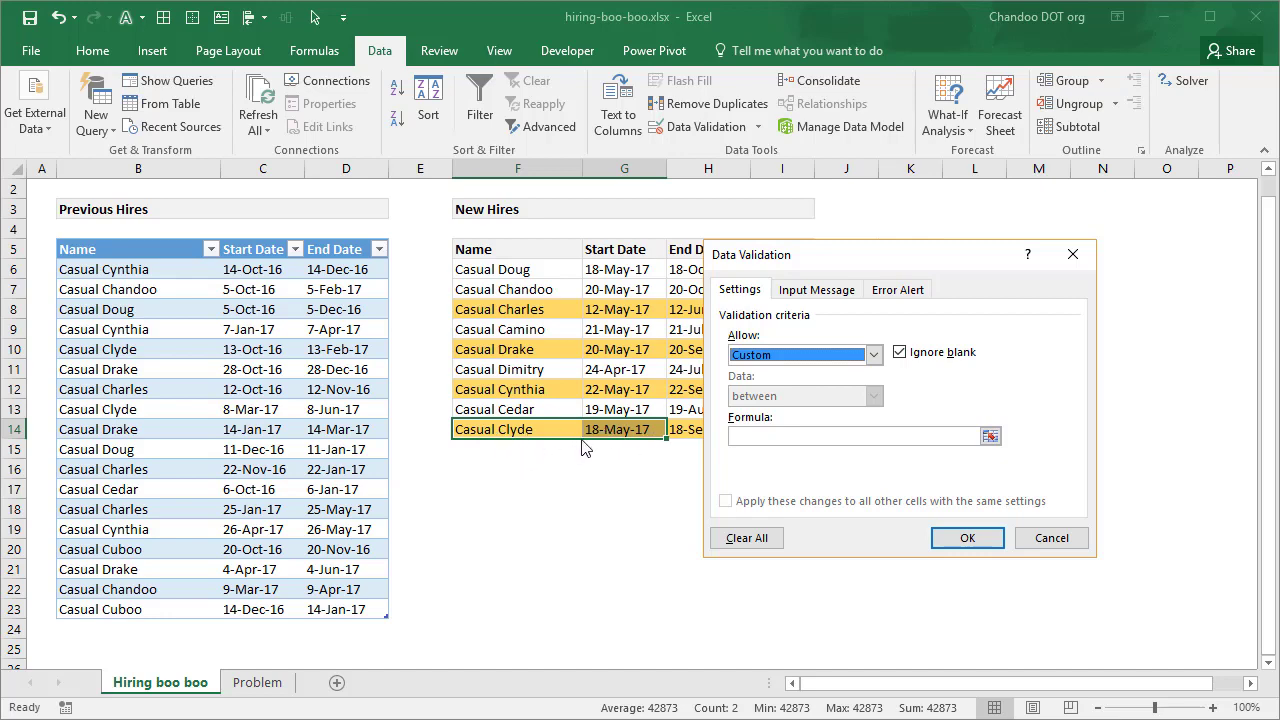
Enter =max(if(names=$F14,end.dates)) as the custom validation formula to get the hire's latest previous end date
click(810, 436)
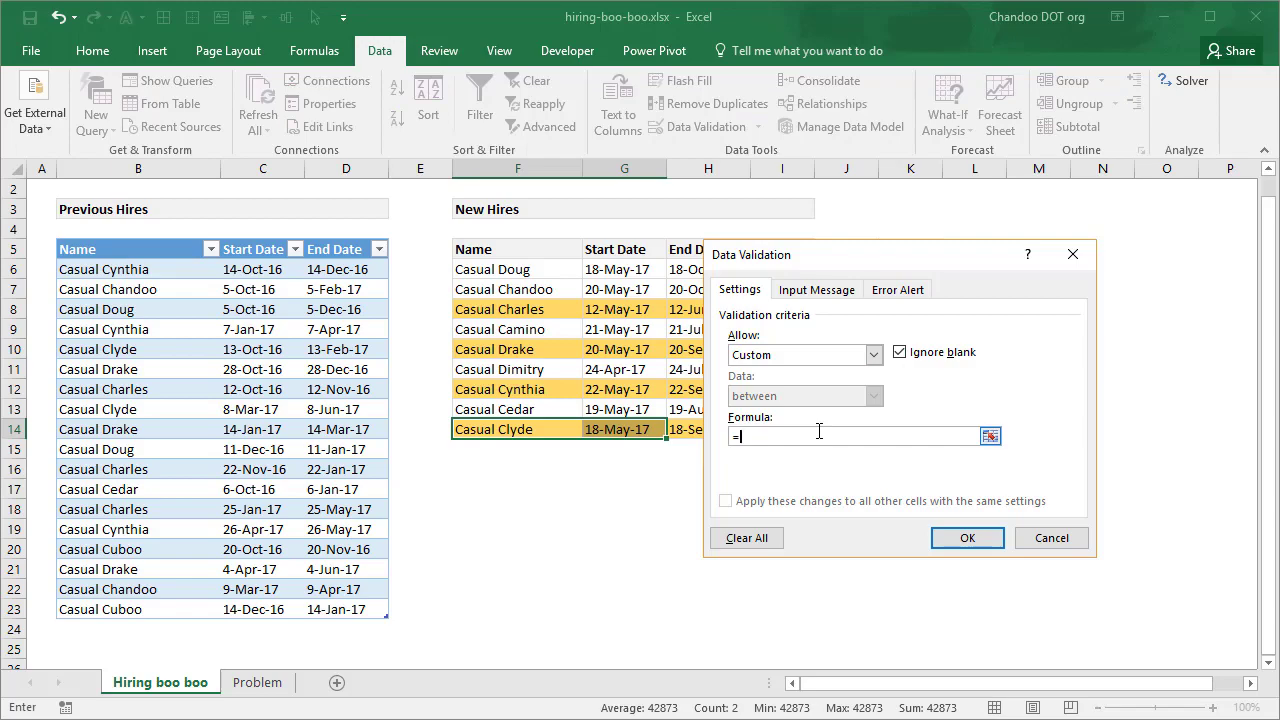
text(=max)
text(()
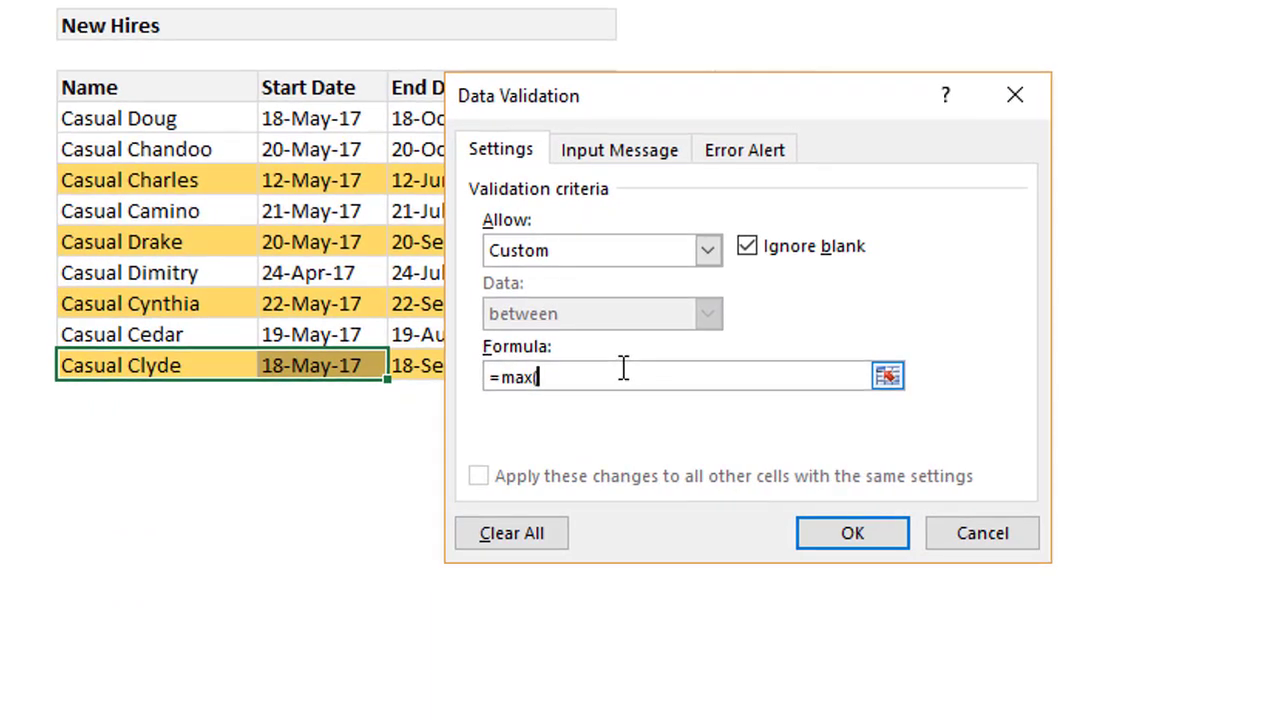
text(if(names=)
click(170, 370)
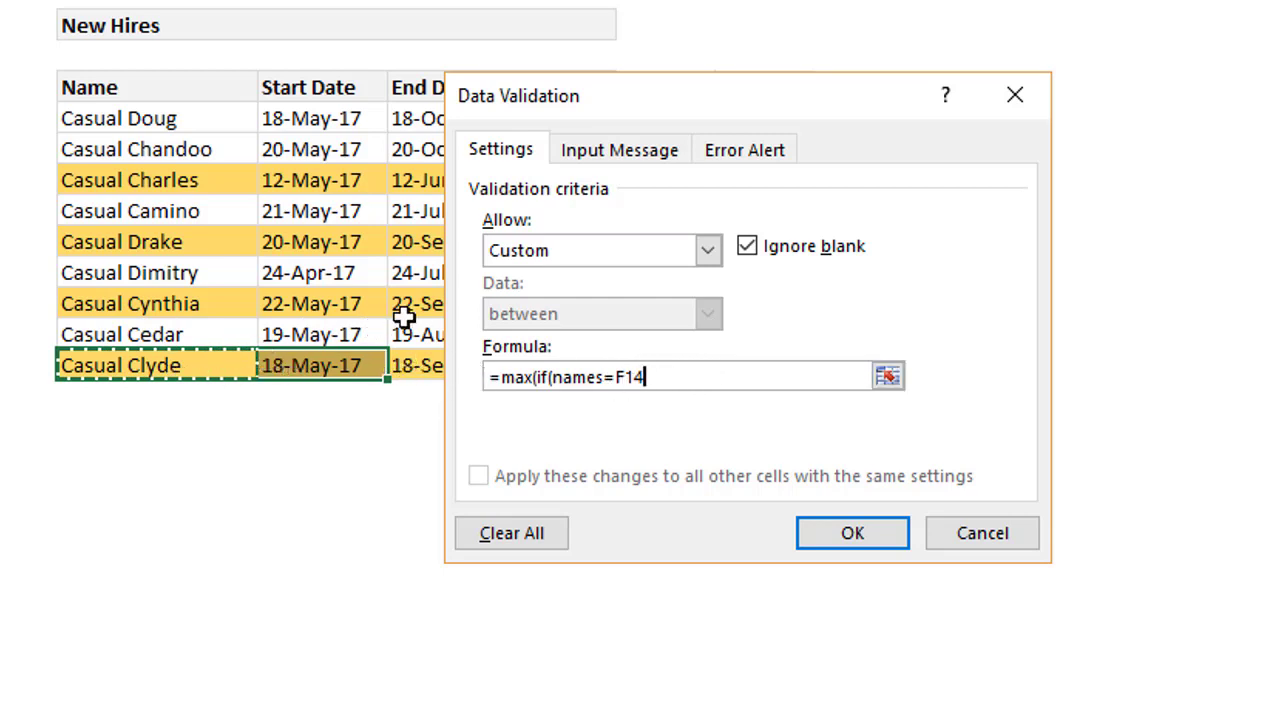
key(F4)
key(F4)
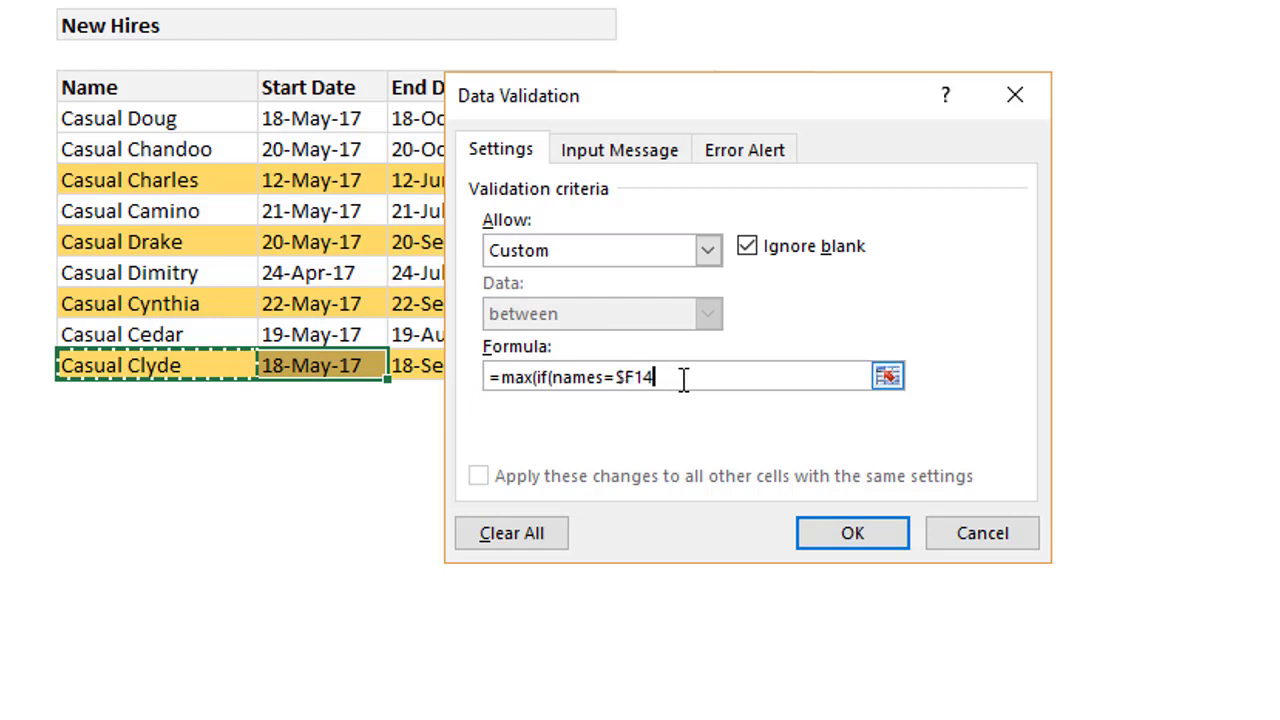
text(,)
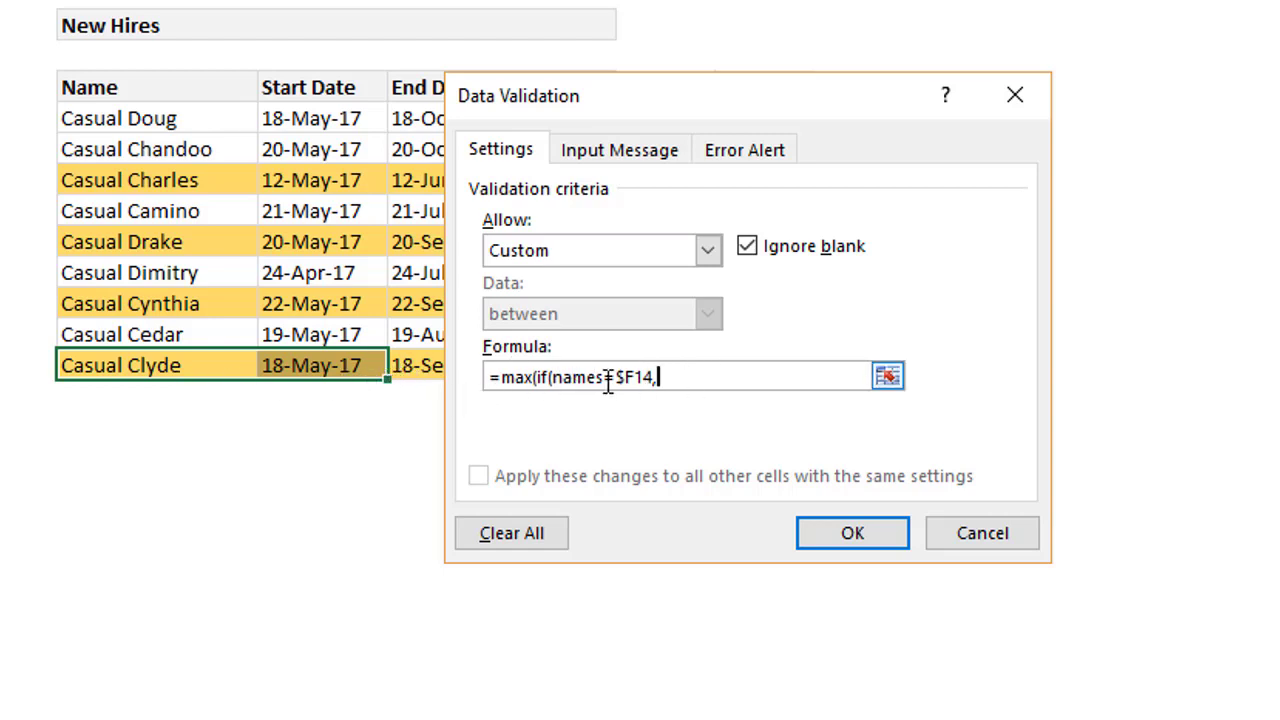
text(end_dates)
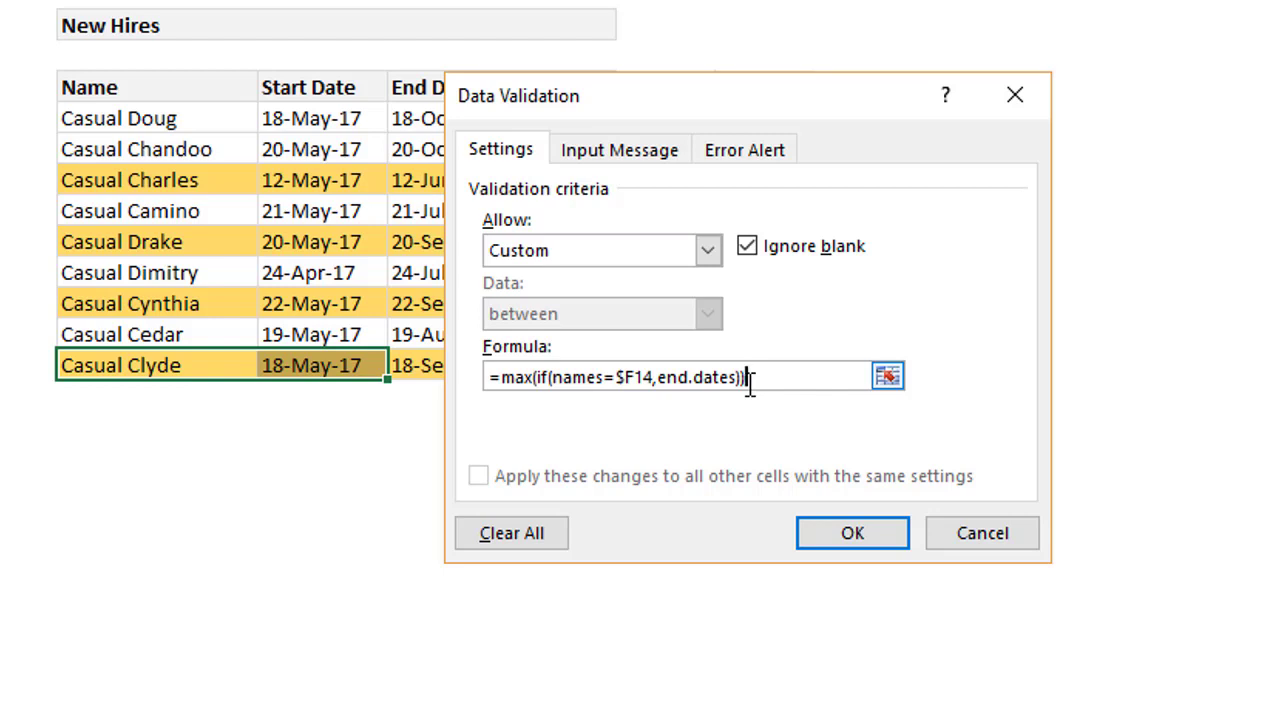
Extend the validation formula with <$G14 so the latest end date must precede the new start date
text(<G14)
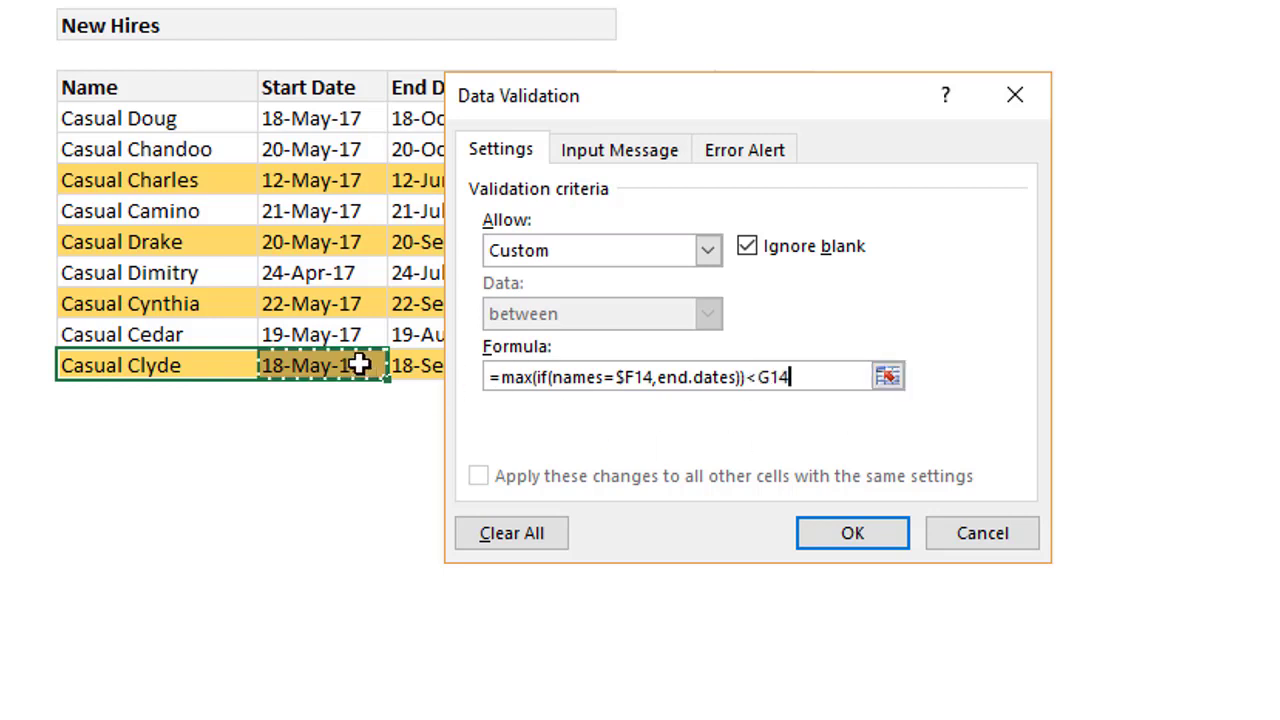
key(F4)
key(F4)
key(F4)
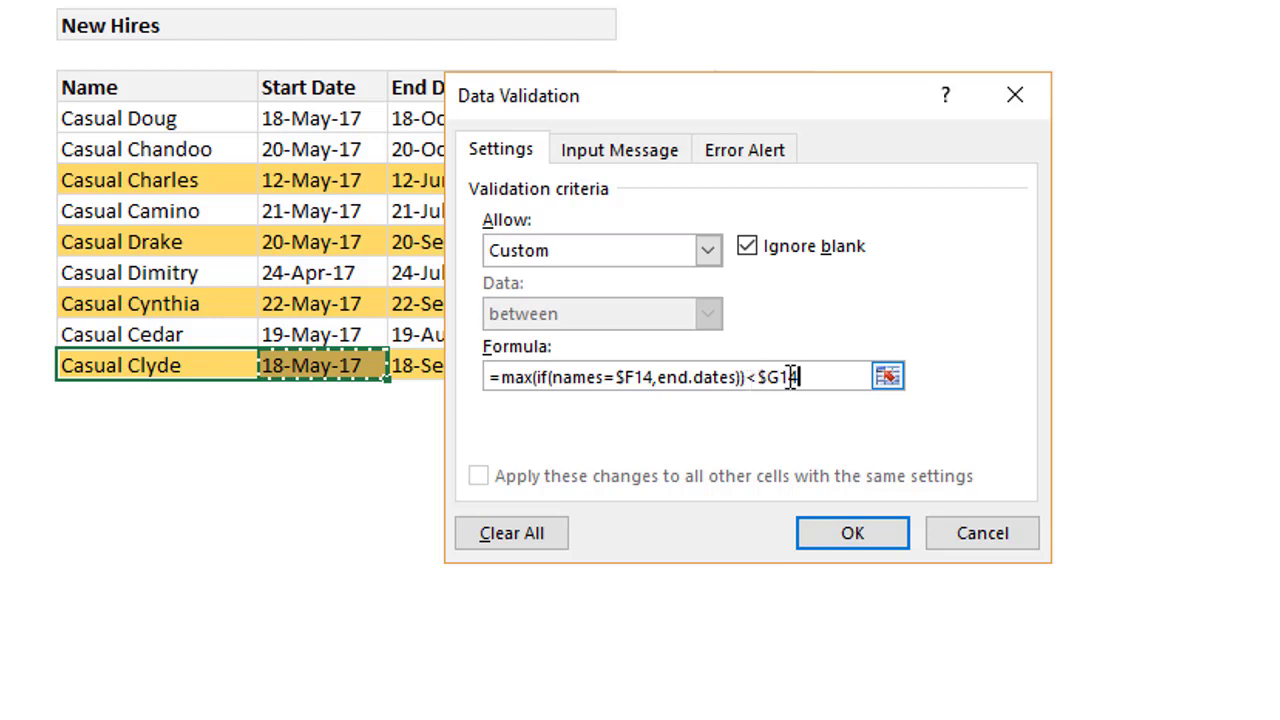
Wrap the validation condition in an or function that first tests for blanks with $g14="" and $F14=""
click(506, 377)
click(796, 375)
text(or)
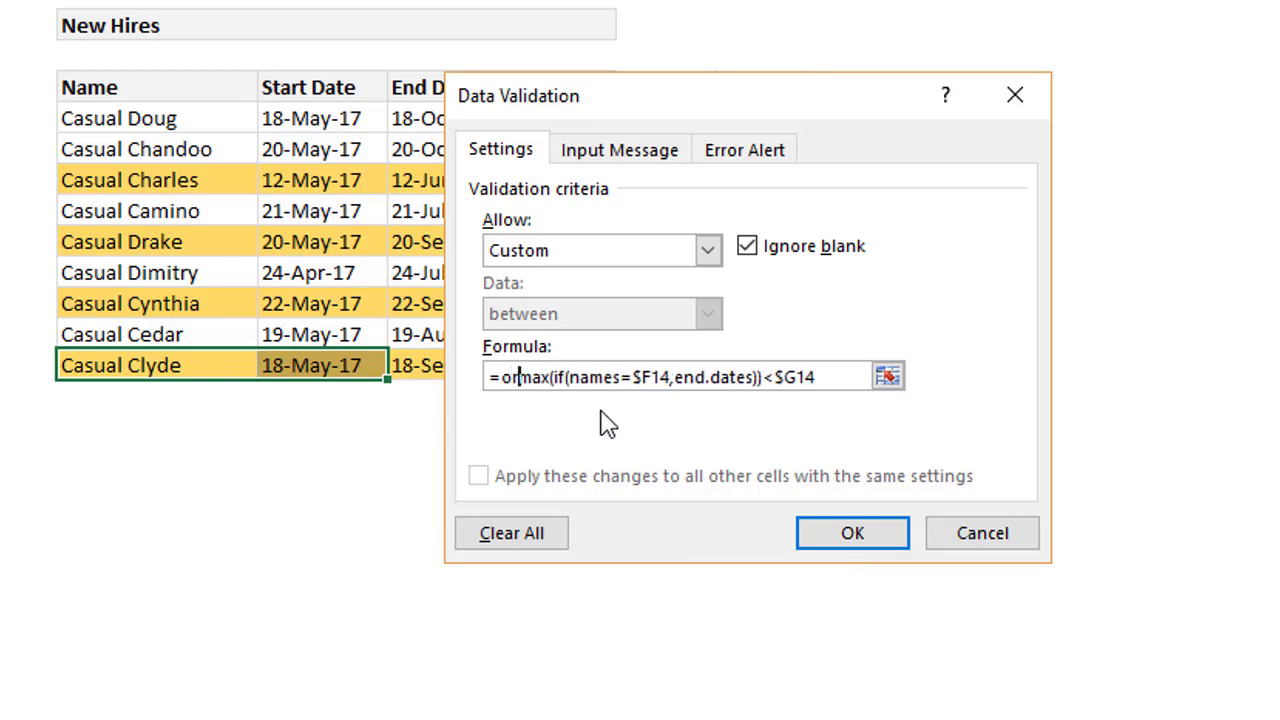
text(()
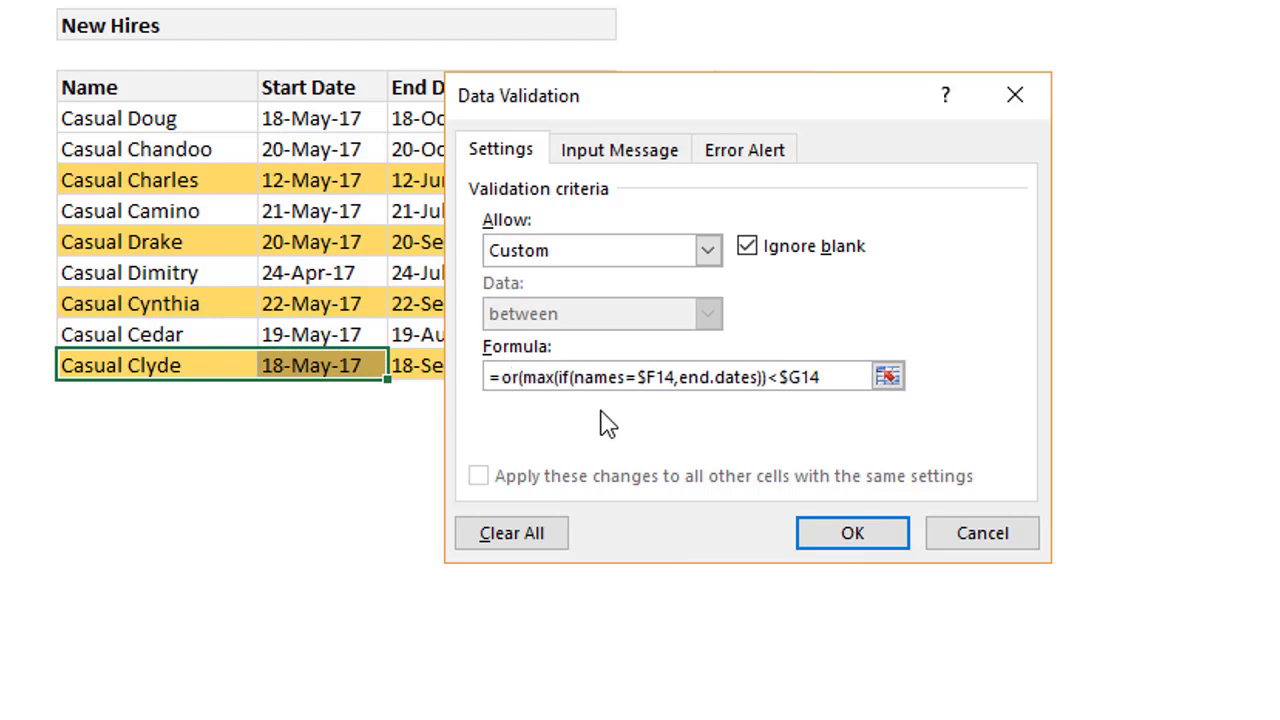
text($)
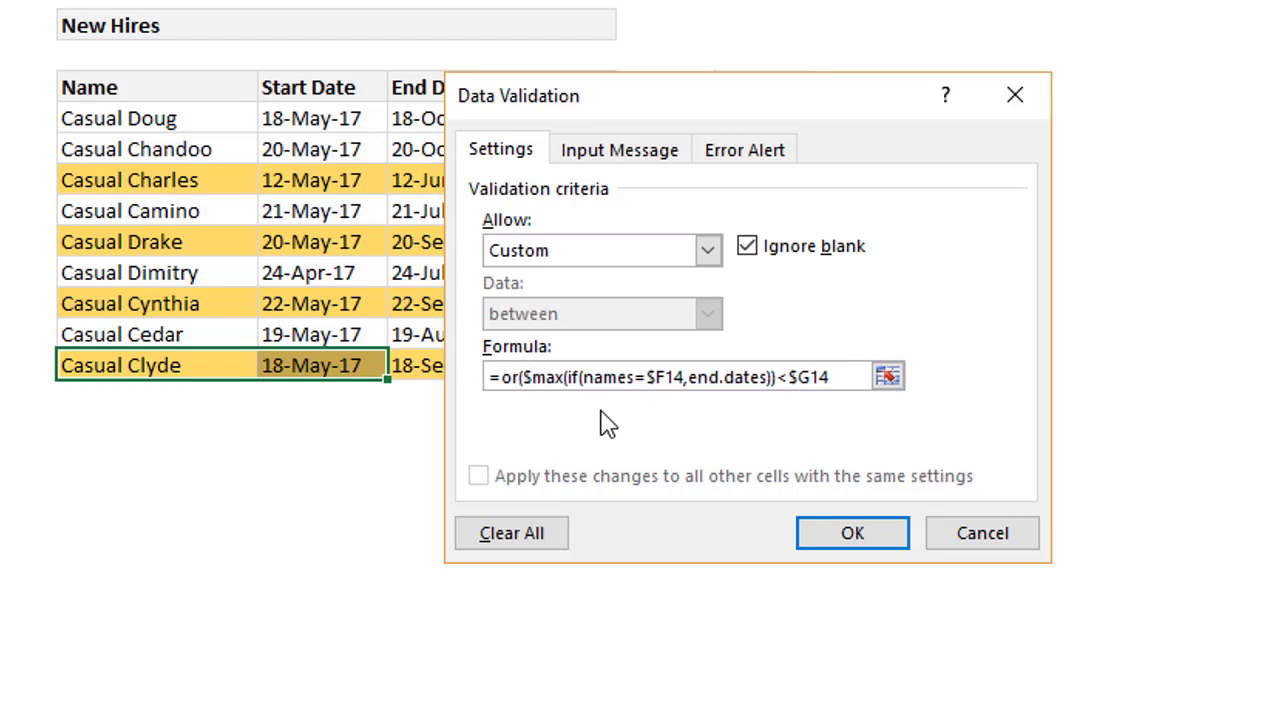
text(g14=")
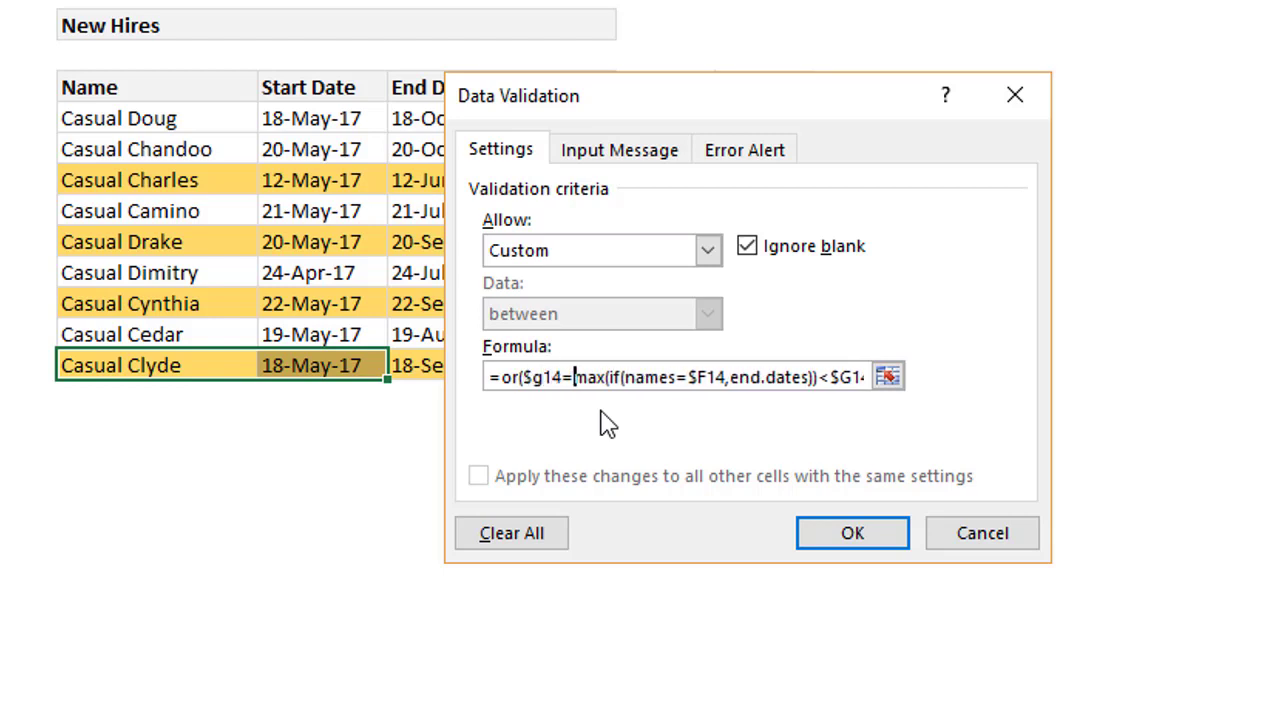
text(", )
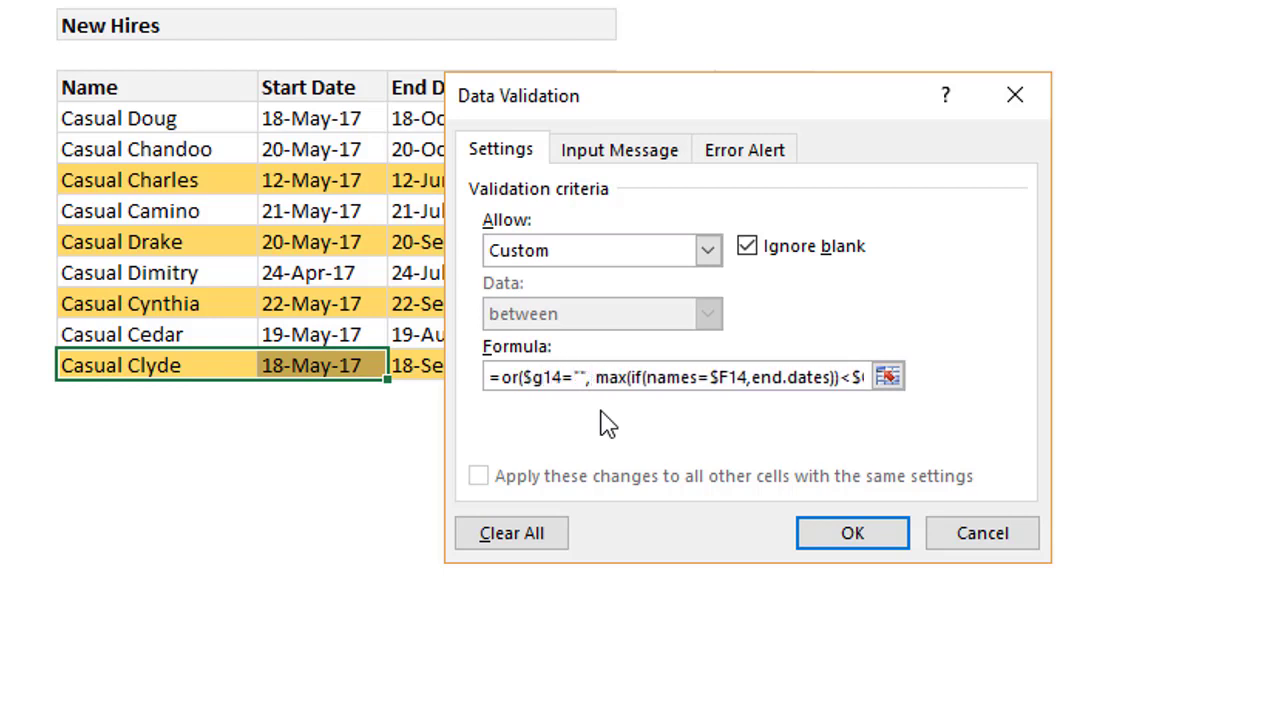
text($F14=)
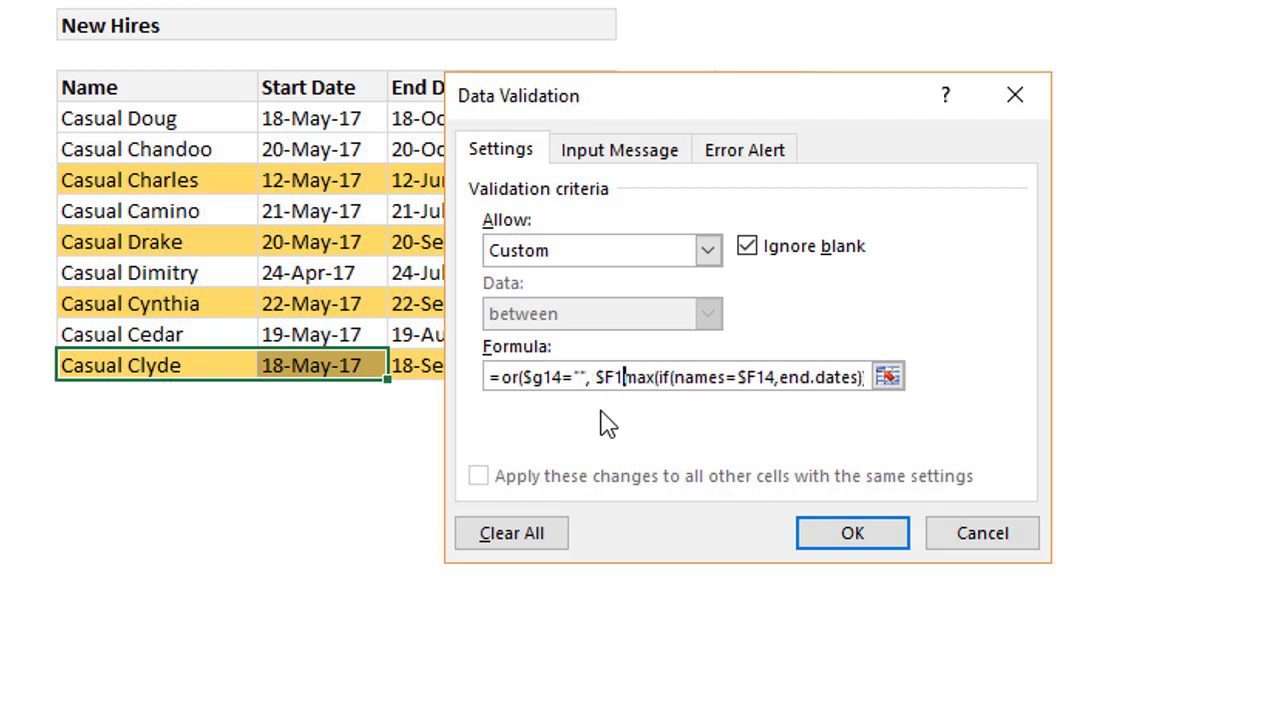
text("",)
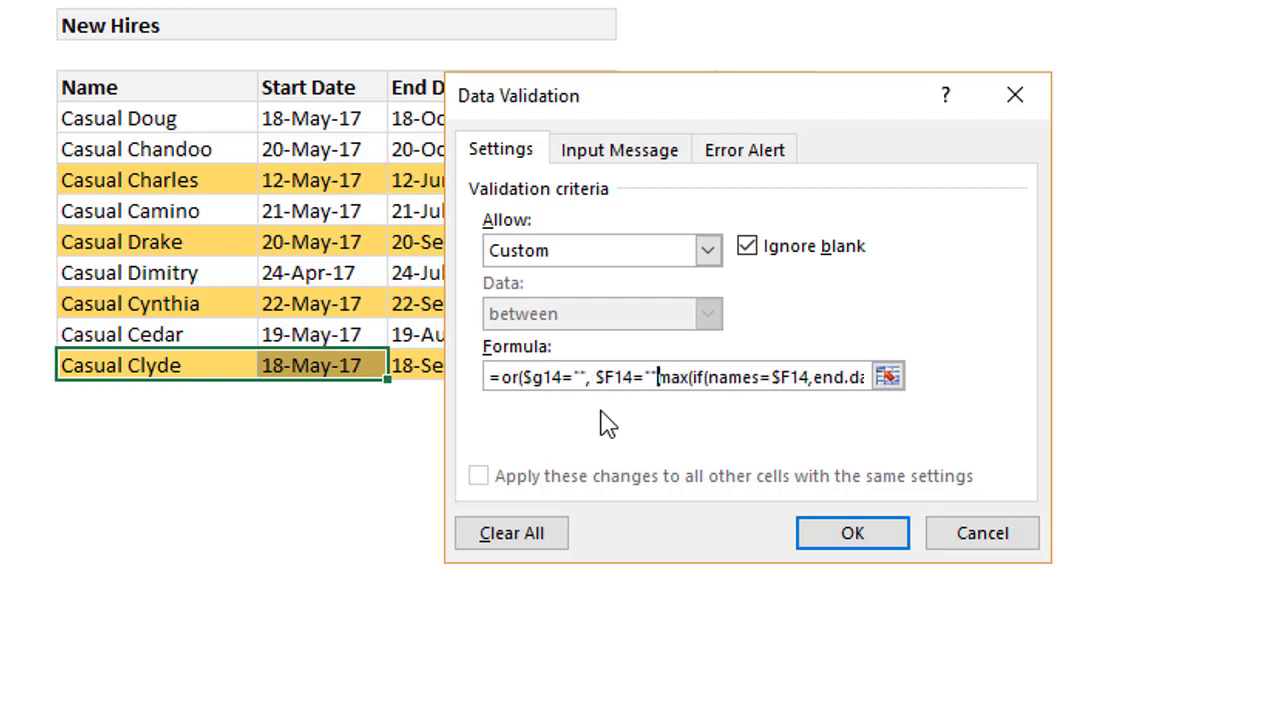
Complete the validation formula as =or($g14="", $F14="",max(if(names=$F14,end.dates))<$G14) with the closing parenthesis
click(887, 378)
click(928, 136)
text())<$G14)
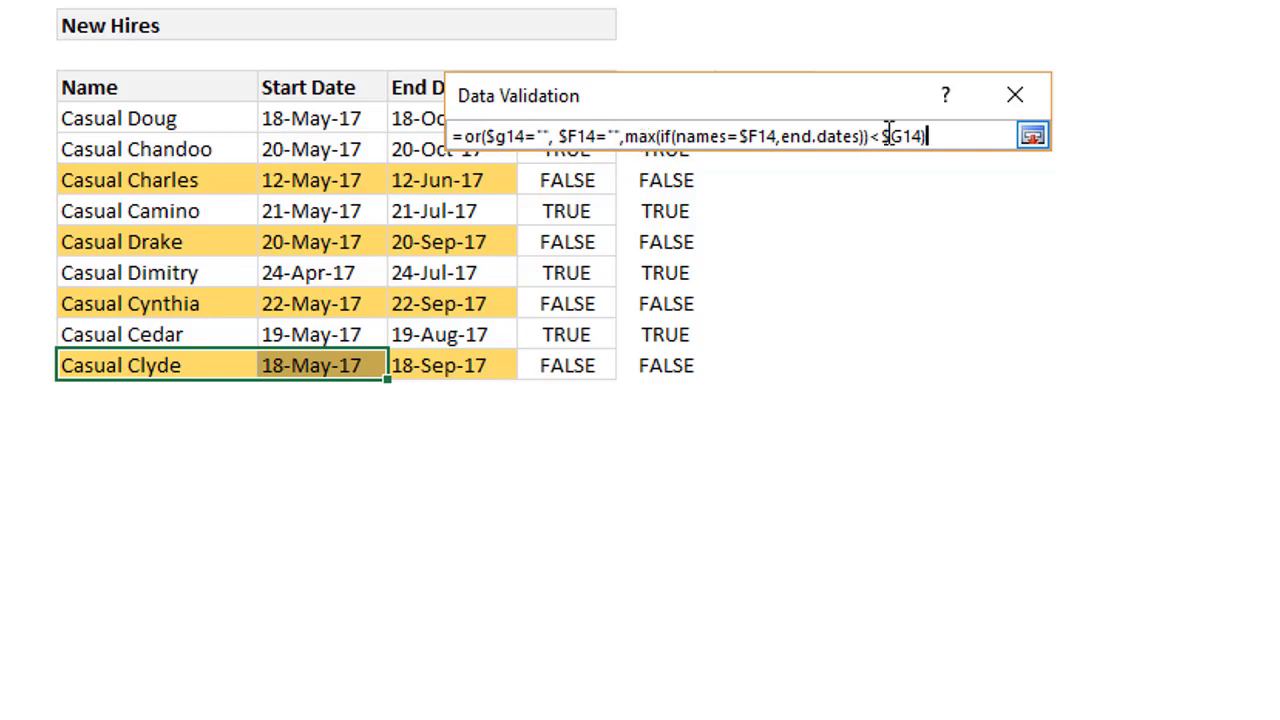
click(1033, 137)
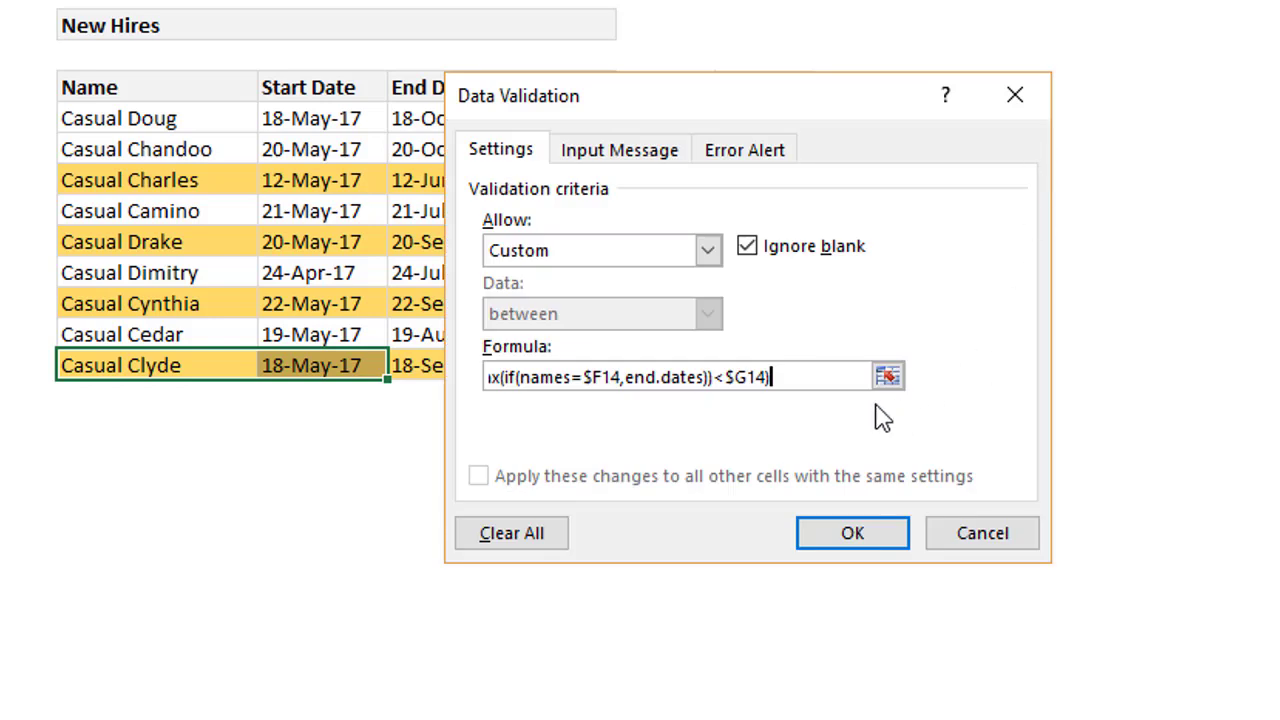
Use the Stop style for the error alert and enter "You have already hired this pers" as its title
click(722, 158)
click(618, 306)
click(686, 319)
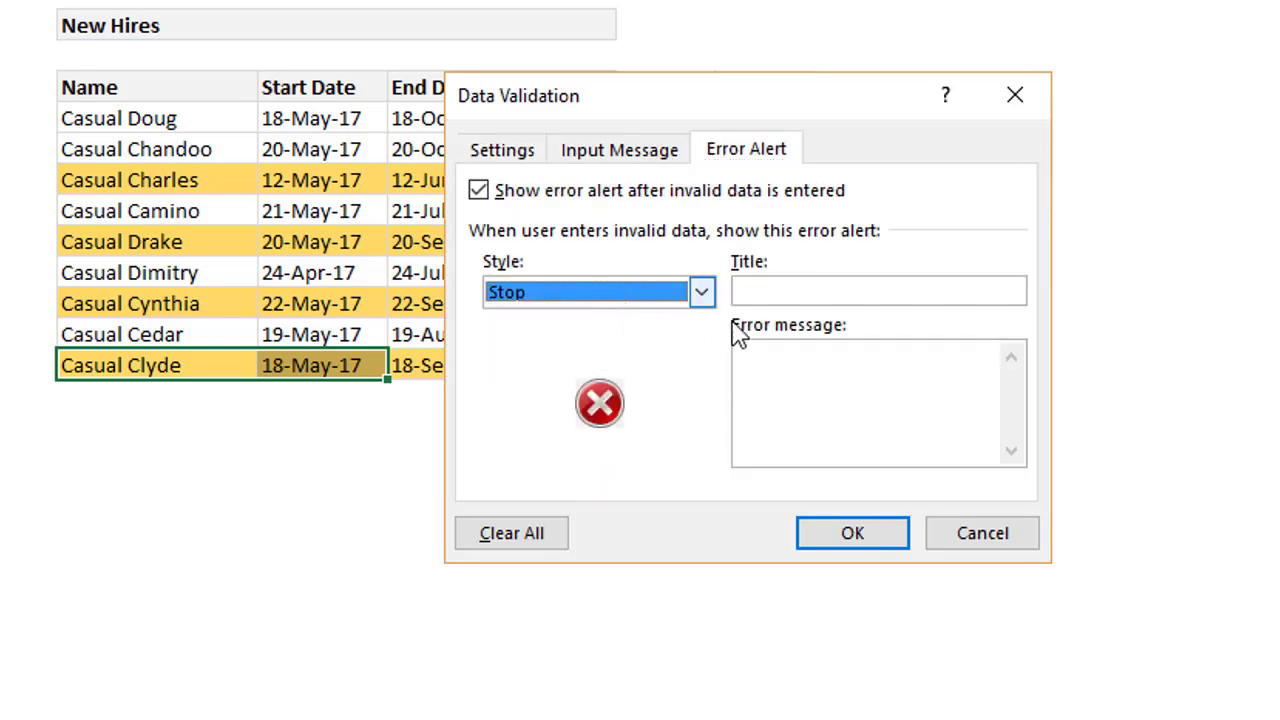
click(810, 290)
text(You have already hired this pers)
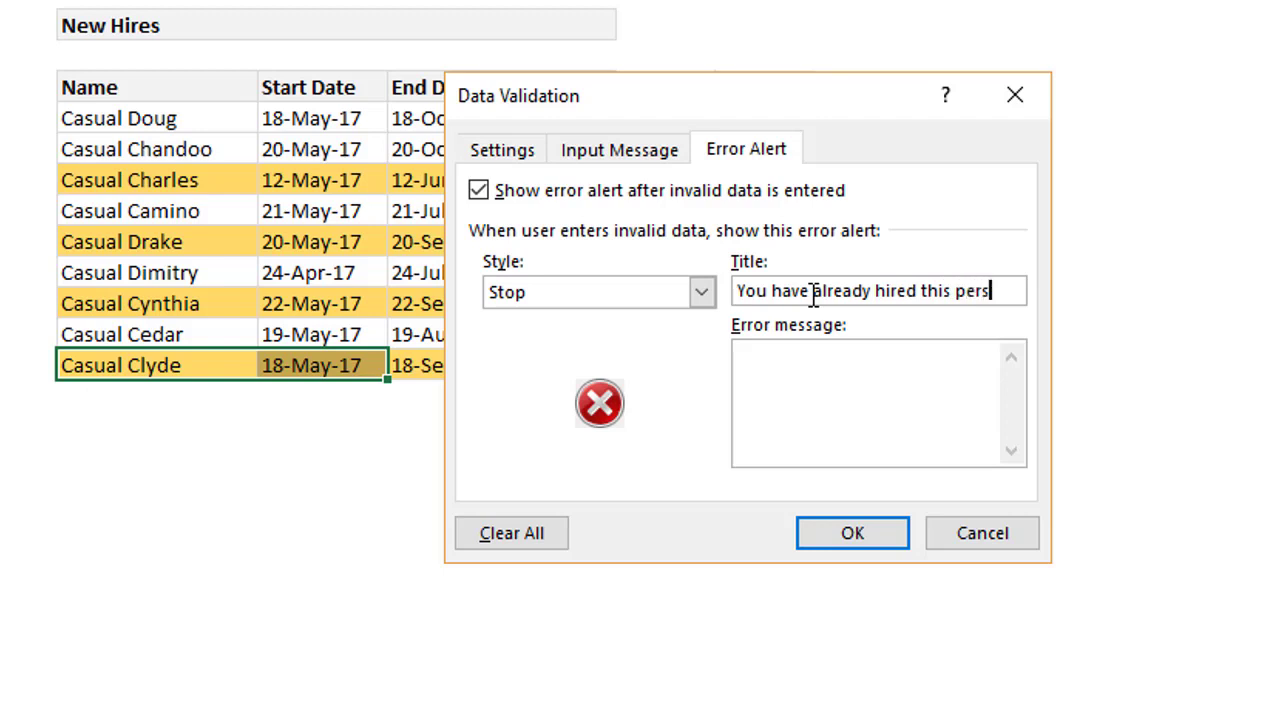
Shorten the error alert's title to "Already hired"
drag(995, 293, 816, 291)
click(816, 291)
key(shift+Home)
key(Delete)
text(S)
key(BackSpace)
key(Delete)
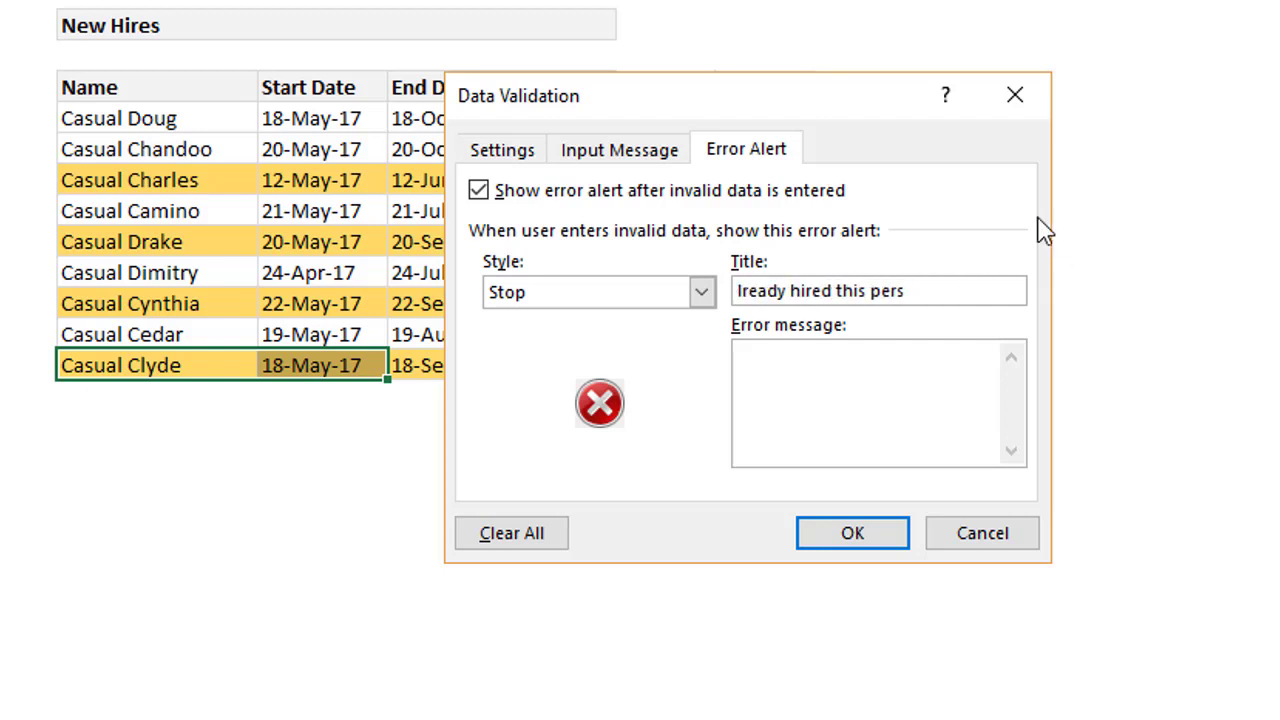
text(Al)
drag(847, 291, 1078, 291)
key(BackSpace)
key(BackSpace)
Enter "We have already hired this person." as the error message and apply the data validation
key(Tab)
text(We ahve al)
key(BackSpace)
key(BackSpace)
key(BackSpace)
key(BackSpace)
key(BackSpace)
key(BackSpace)
key(BackSpace)
text(have already hired thi)
text(s person.)
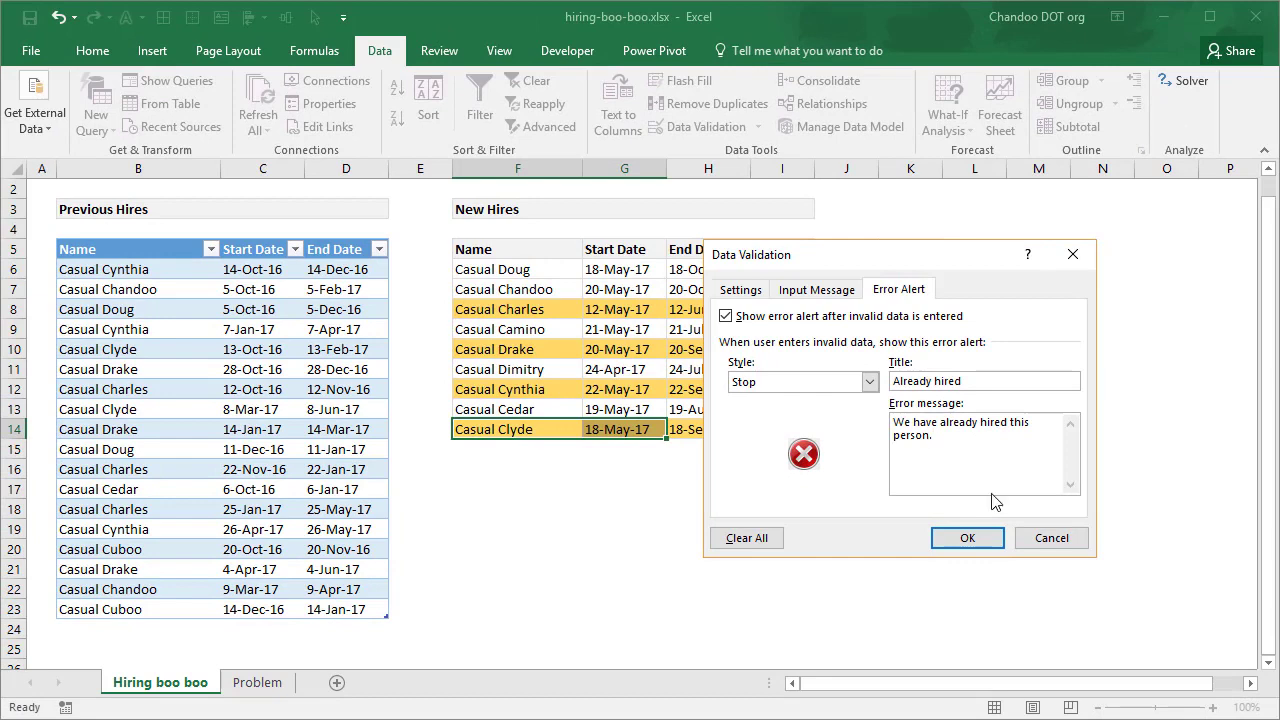
click(968, 539)
click(770, 545)
drag(475, 425, 632, 434)
click(506, 430)
drag(506, 430, 589, 426)
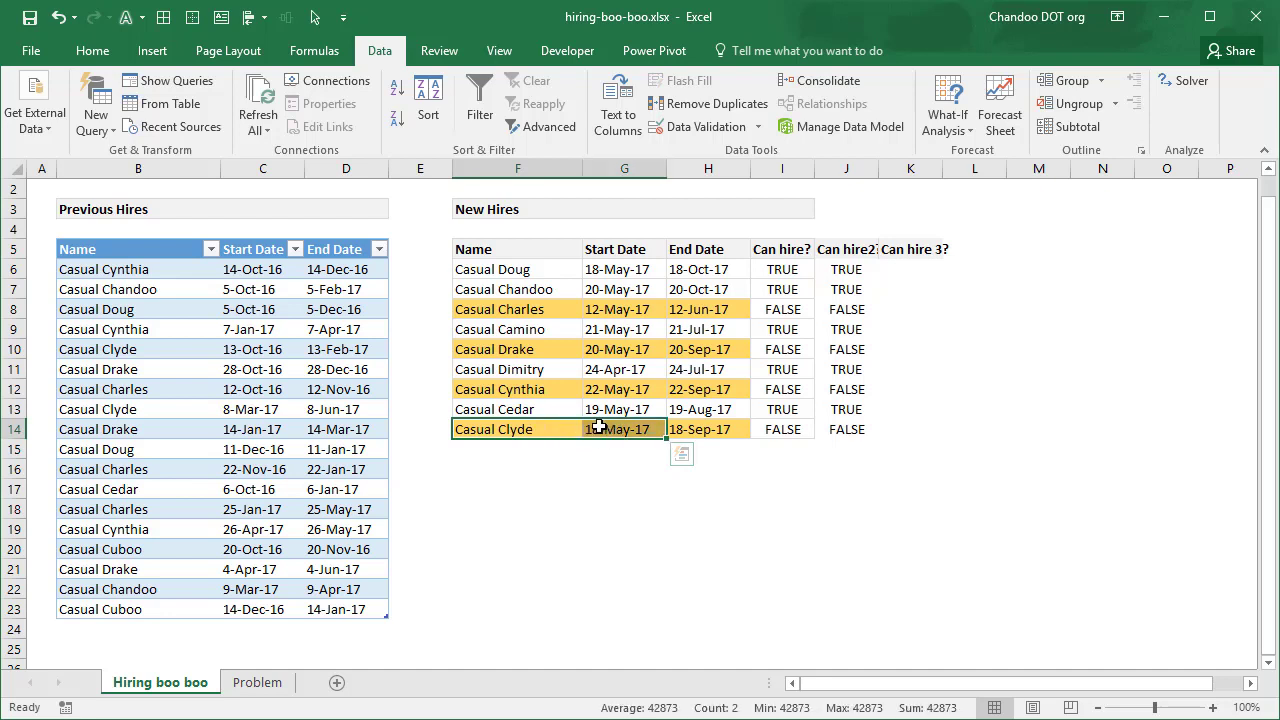
click(569, 487)
click(512, 436)
click(624, 429)
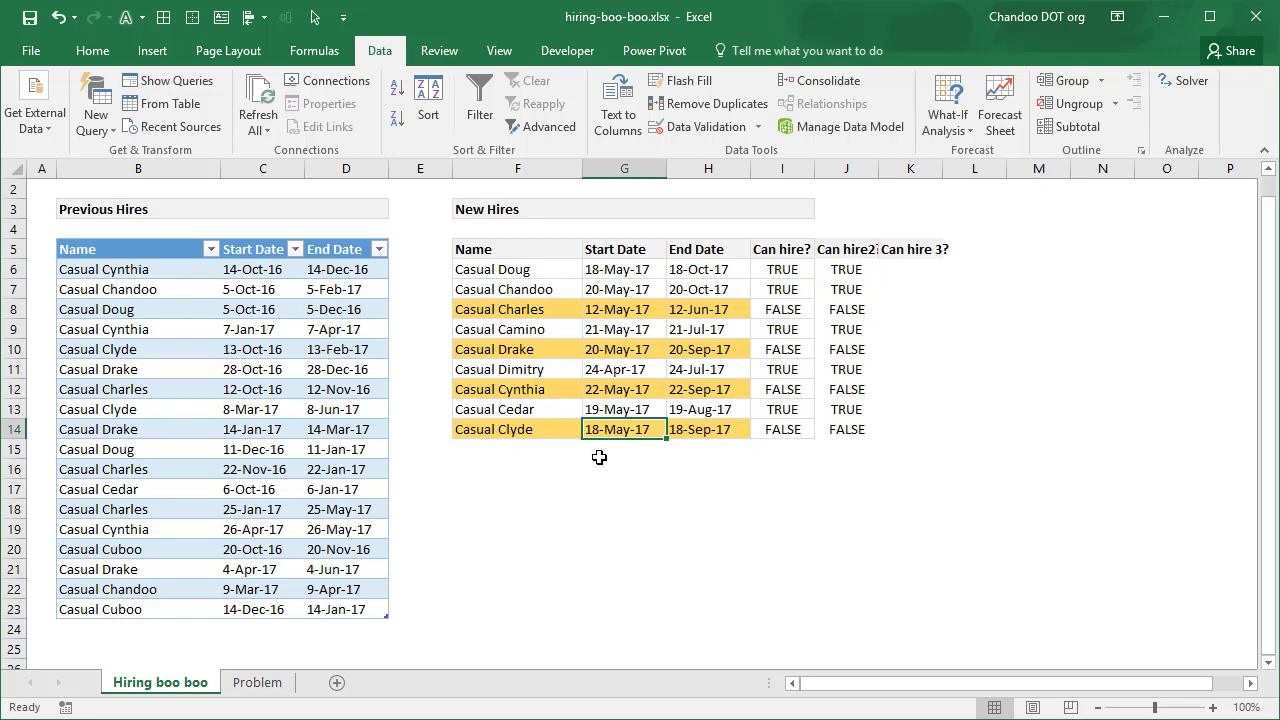
Try to recommit the existing name in F14 unchanged to test the validation rule
click(540, 432)
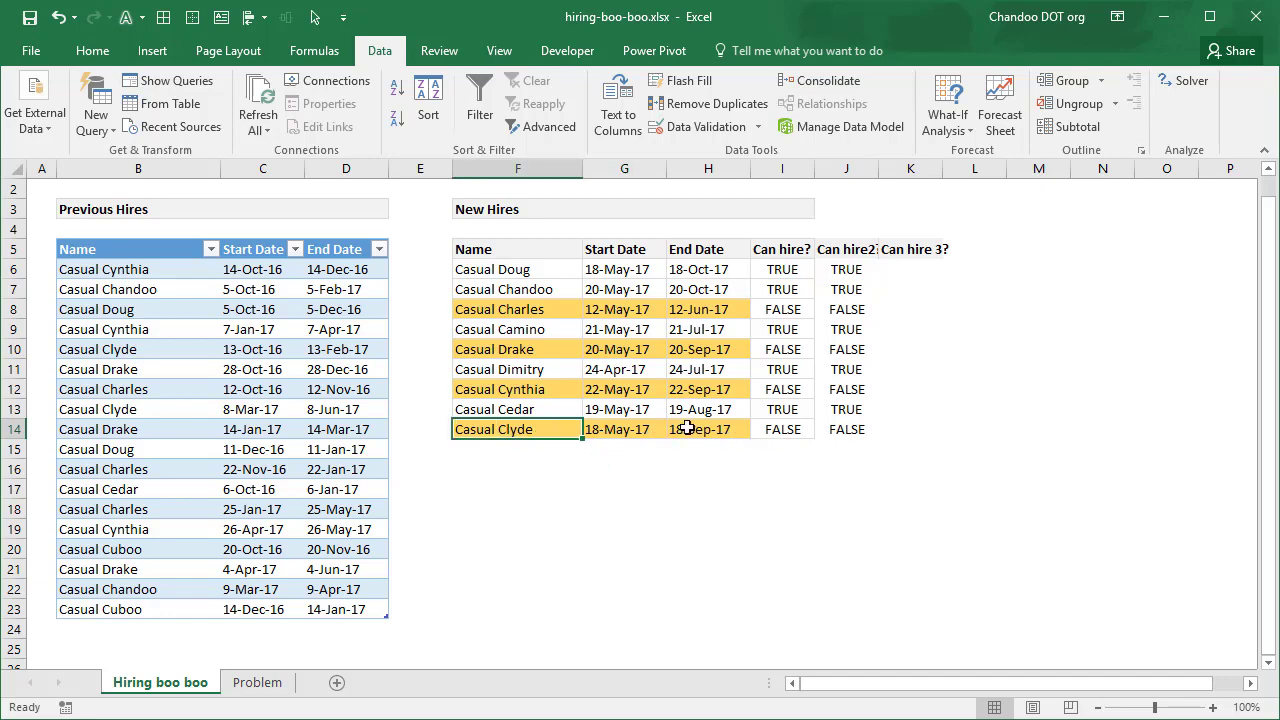
key(F2)
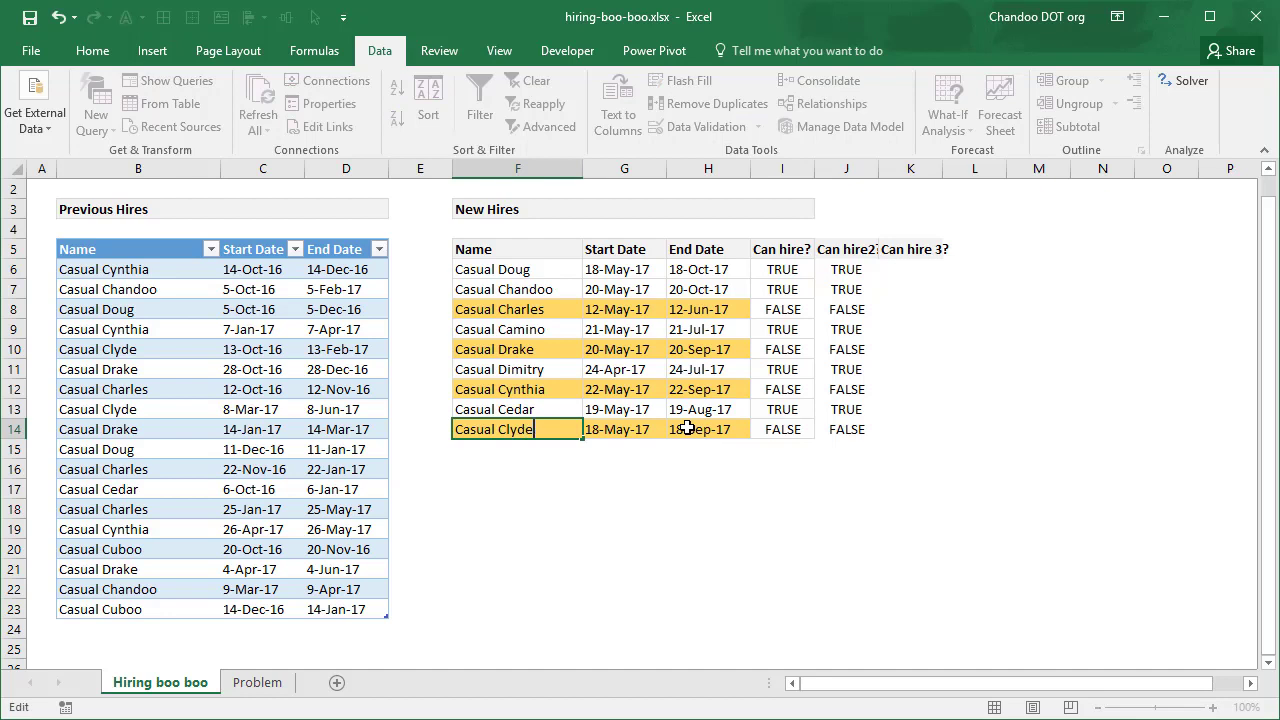
key(Return)
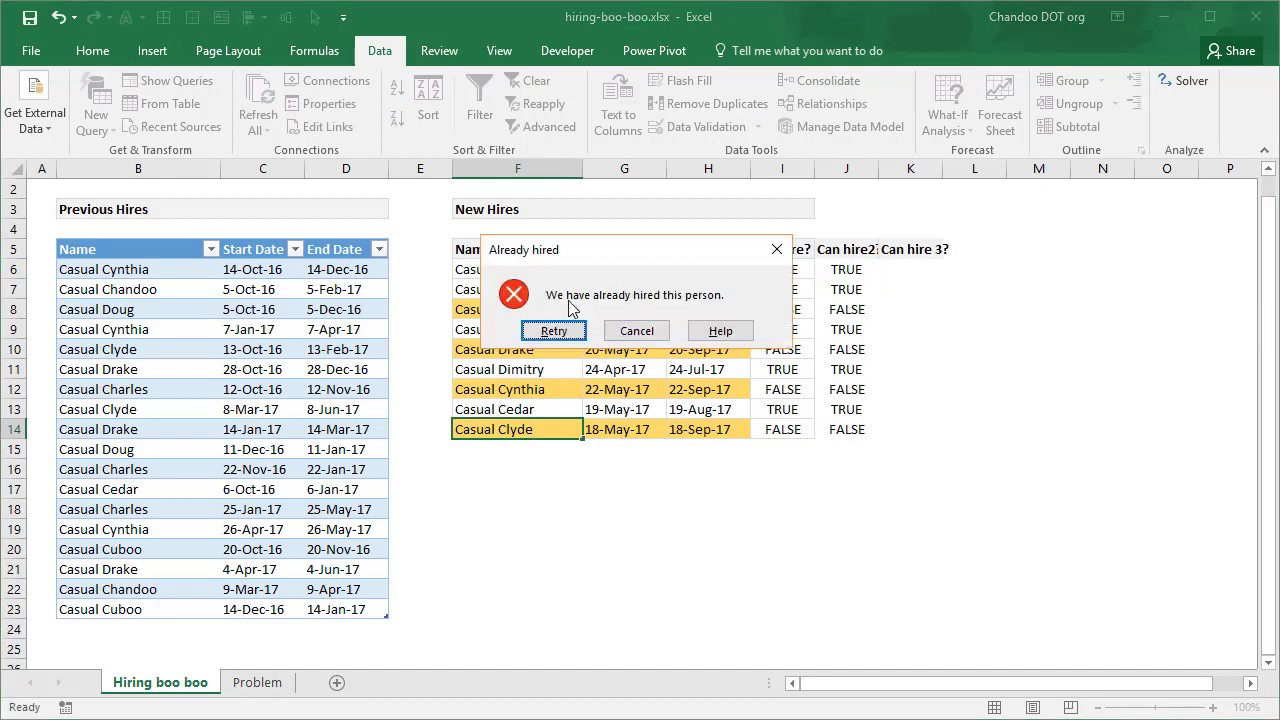
Retry the entry in F14 and replace the name with someone
click(554, 331)
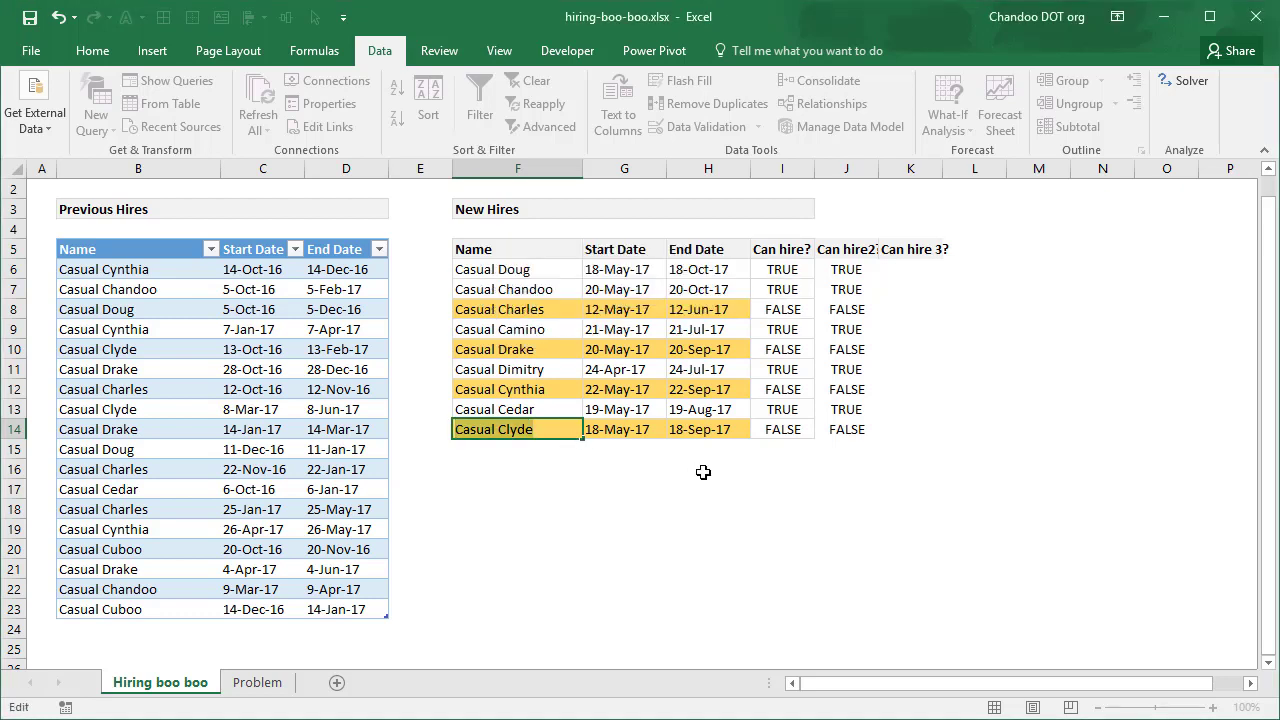
key(BackSpace)
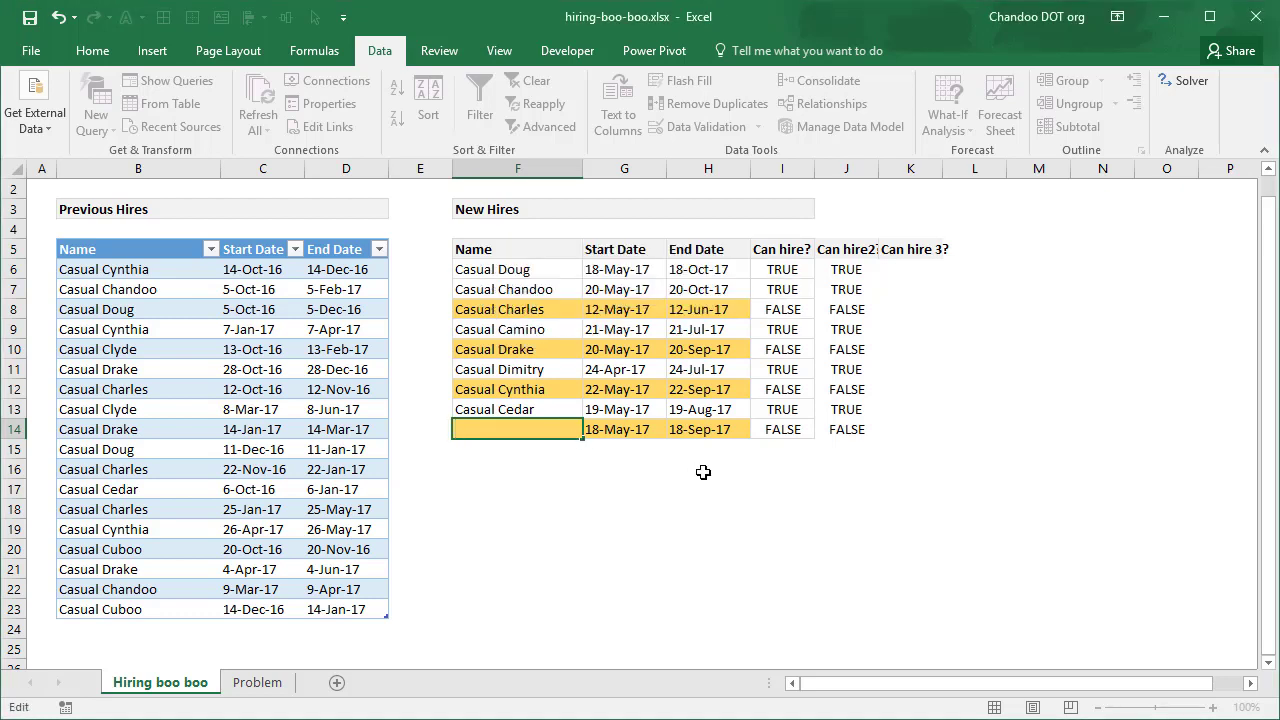
text(someone)
key(Return)
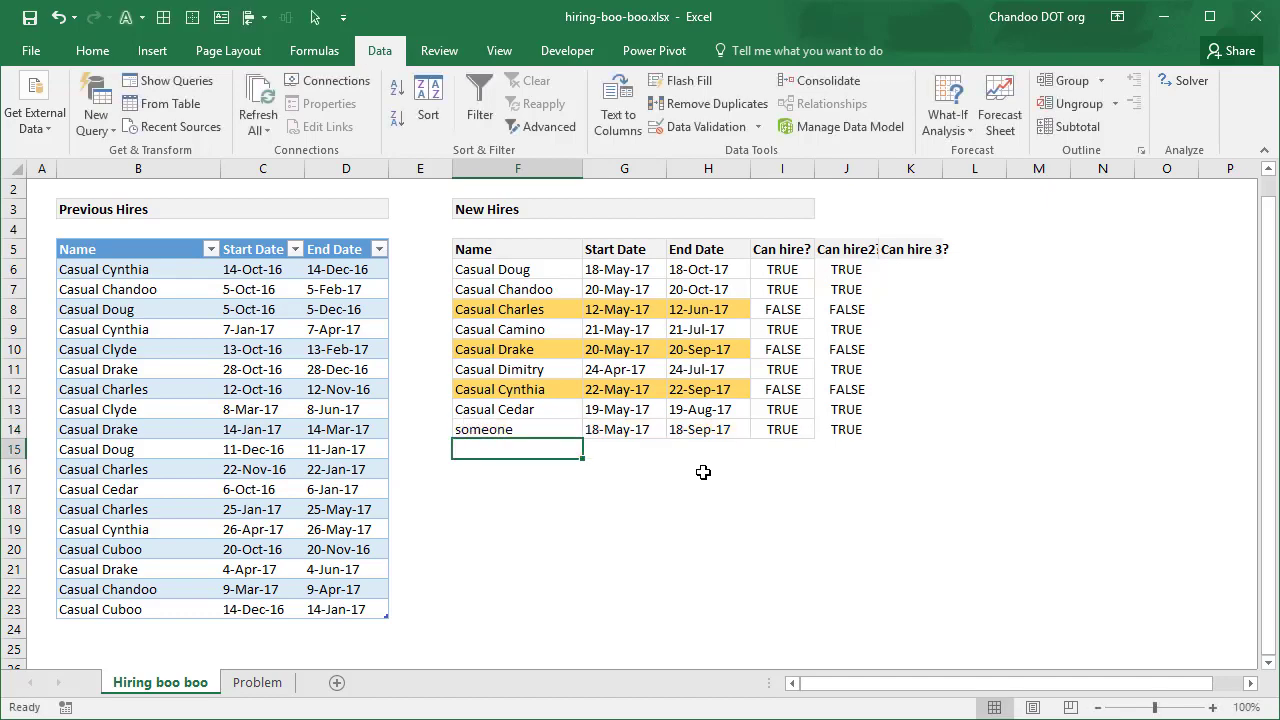
Try to put the previously hired person's name back in F14 beside the 18-May-17 start date
key(Up)
text(C)
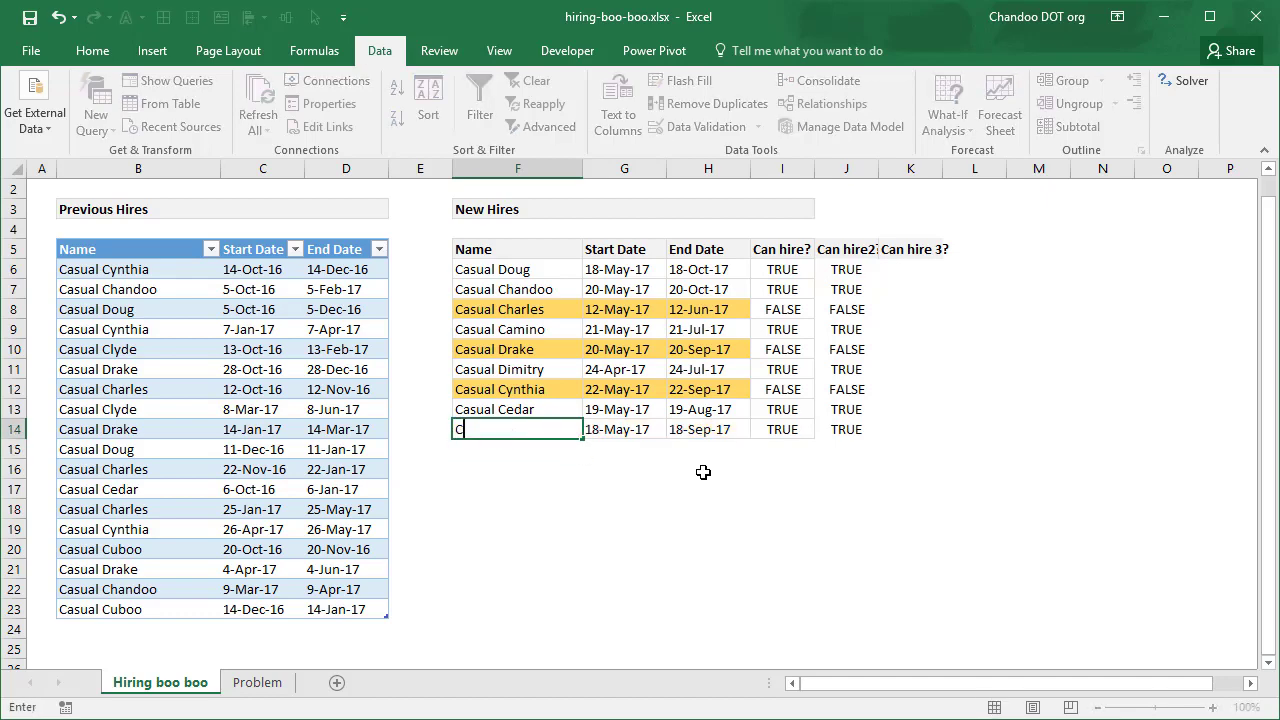
text(asual Clyde)
key(Return)
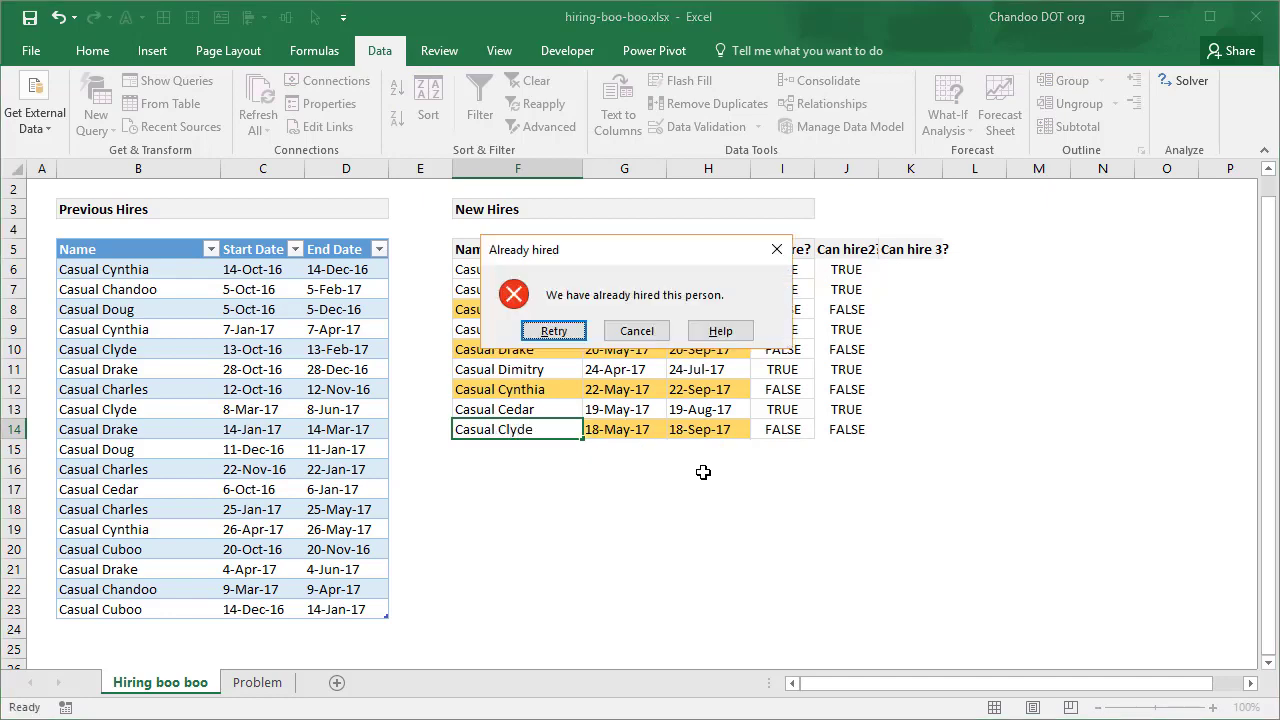
Clear the last new hire's name in F14 and start date in G14
click(558, 332)
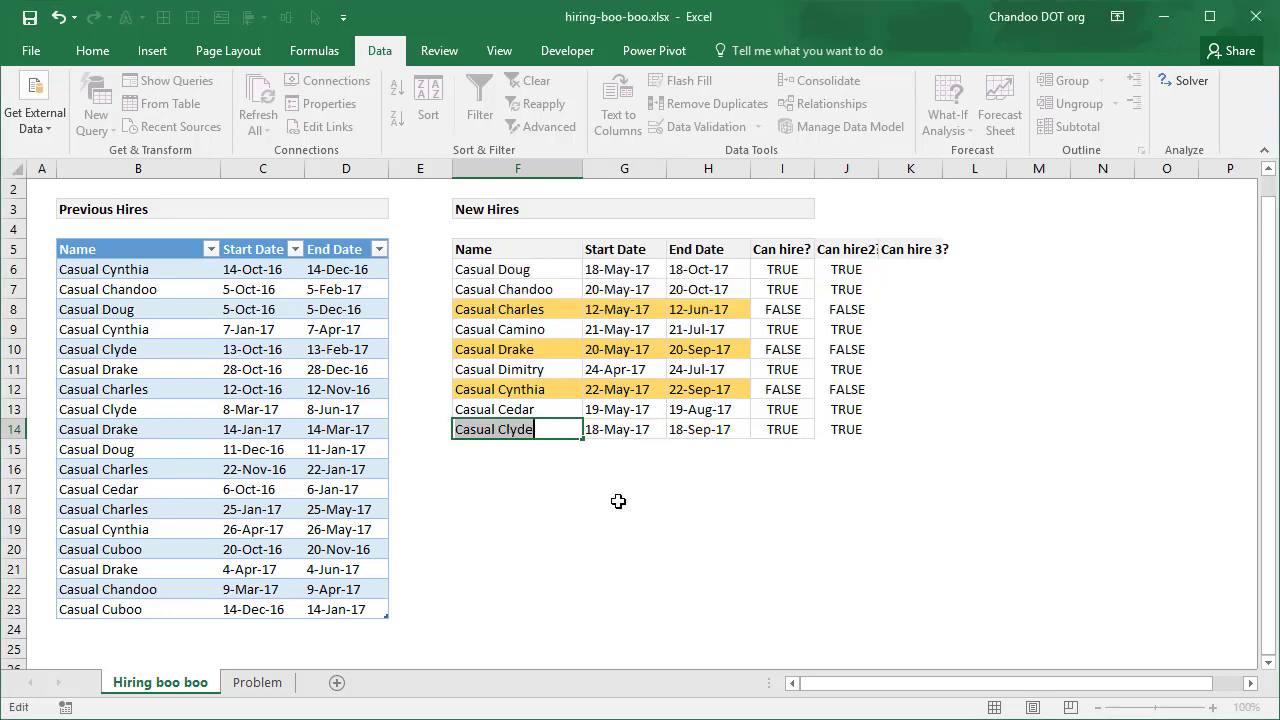
key(BackSpace)
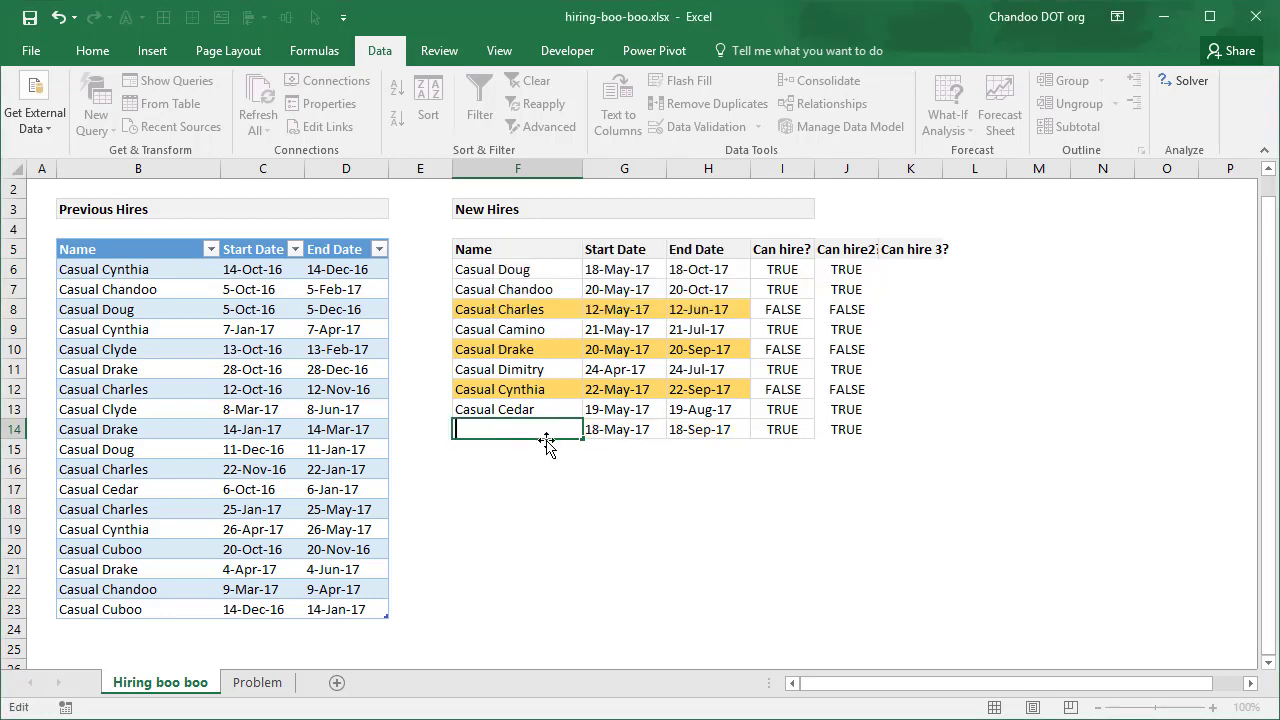
key(Return)
key(Up)
key(Right)
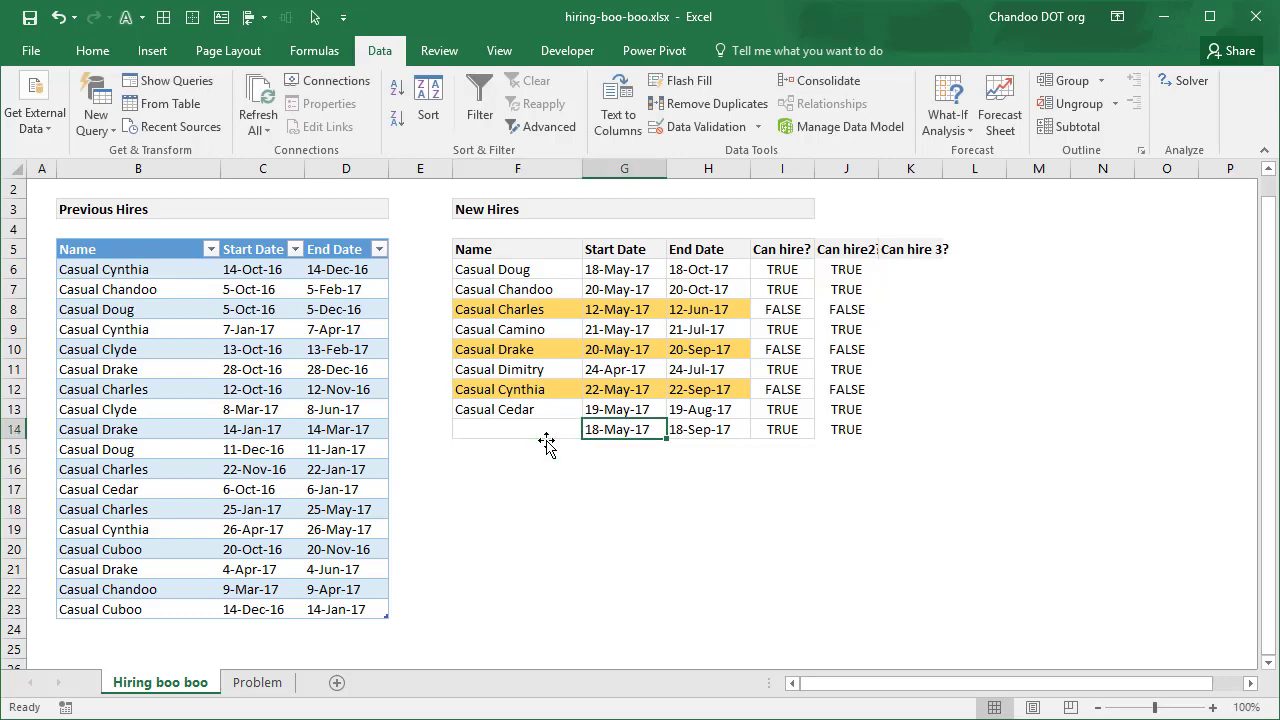
key(Delete)
key(Down)
key(Up)
key(Left)
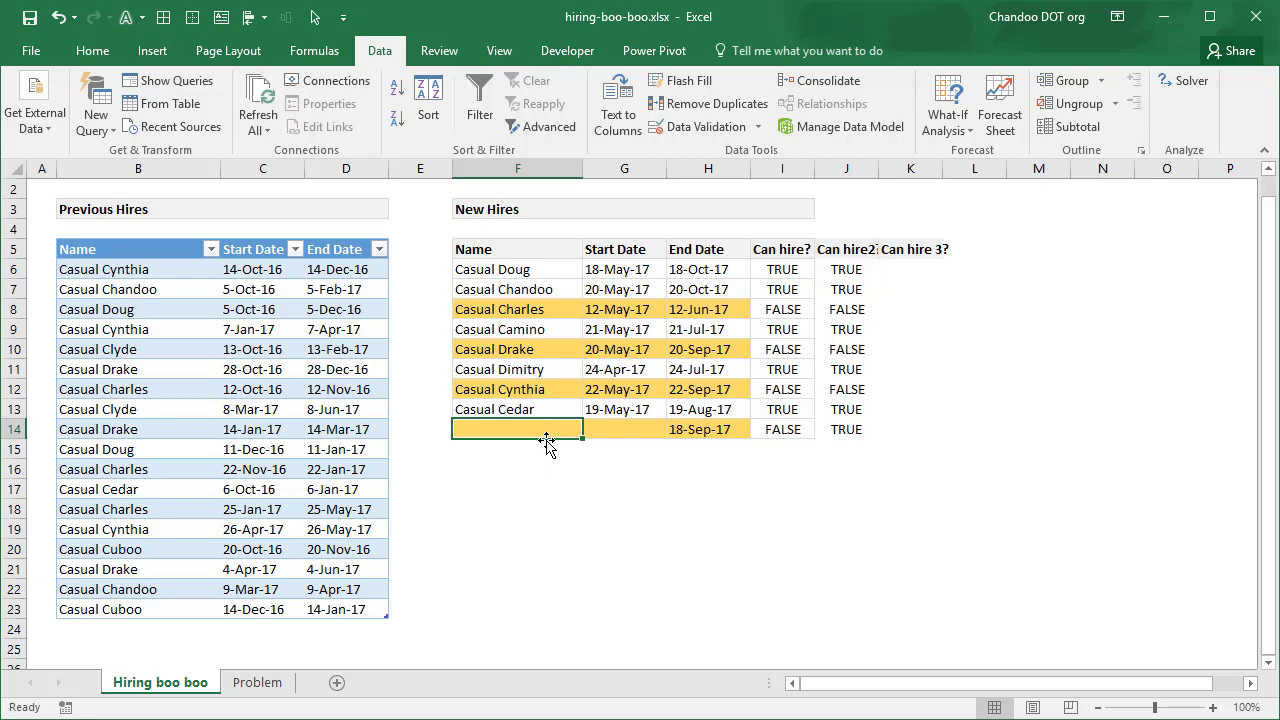
Enter the previously hired person's name in F14 and try 19-may-2017 as the start date in G14
text(Casual Clyde)
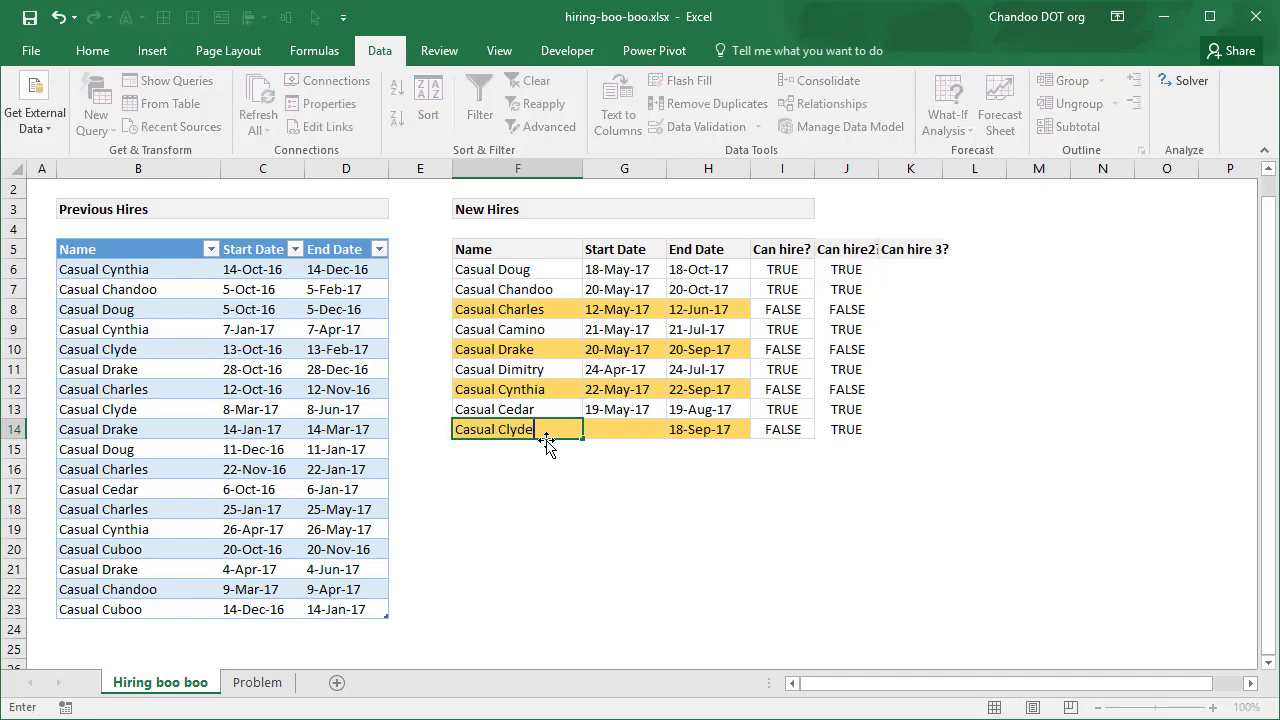
key(Tab)
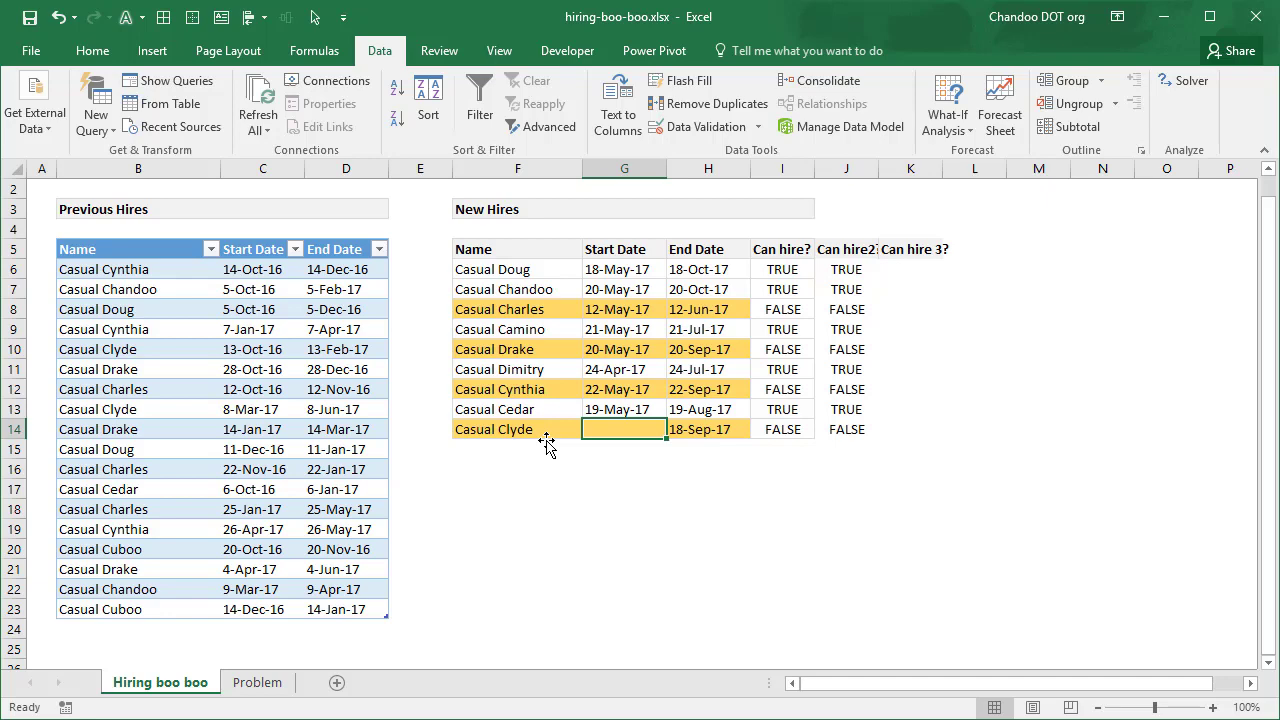
text(18)
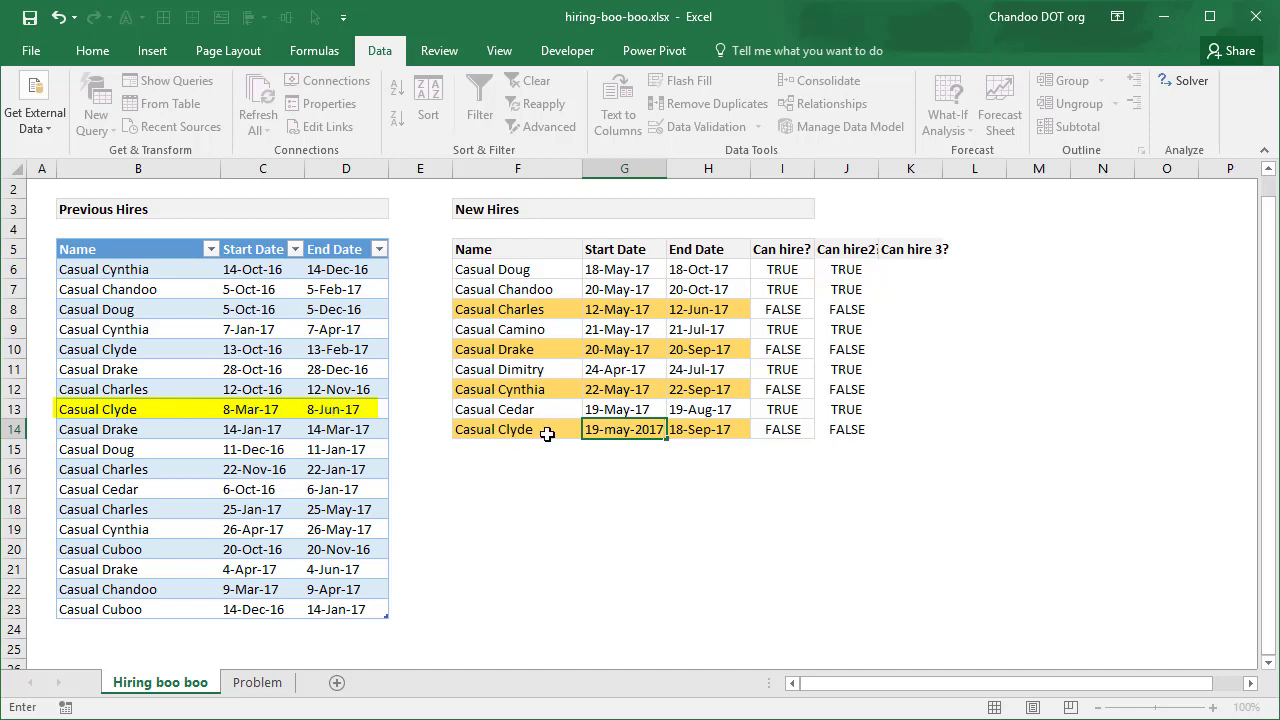
key(Return)
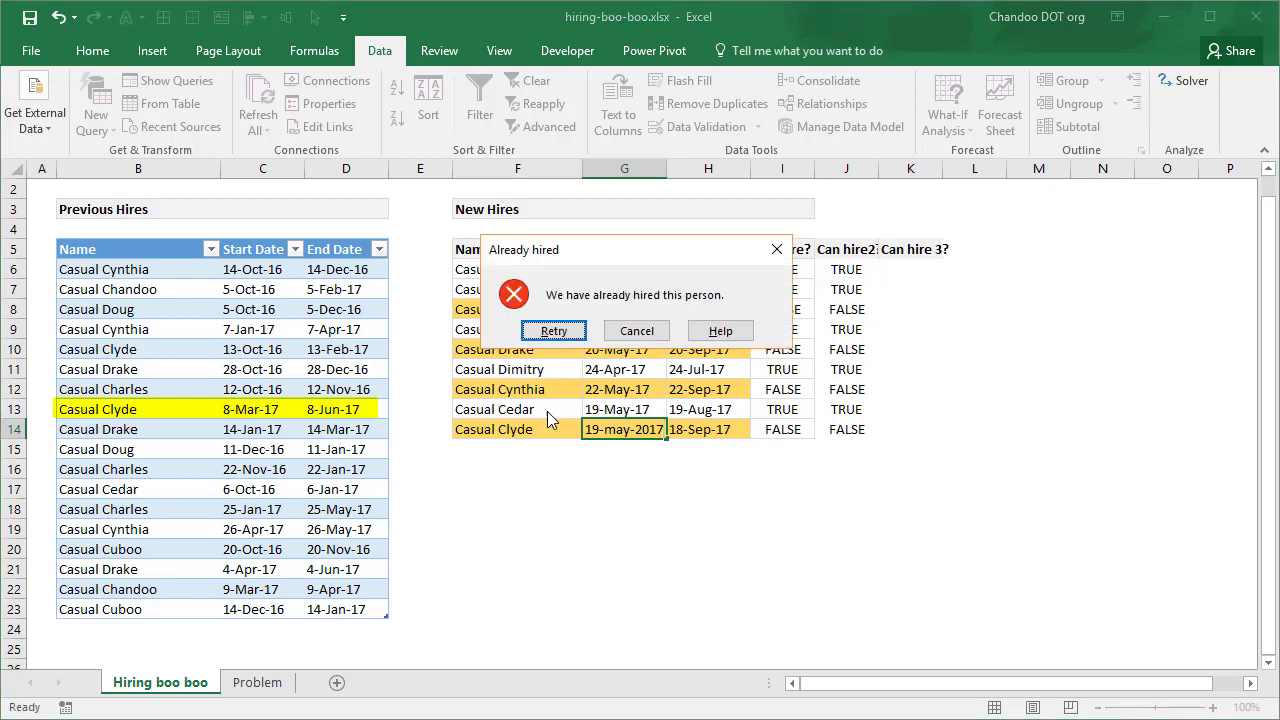
Retry the start date in G14, changing its month to give 19-jun-2017
click(563, 329)
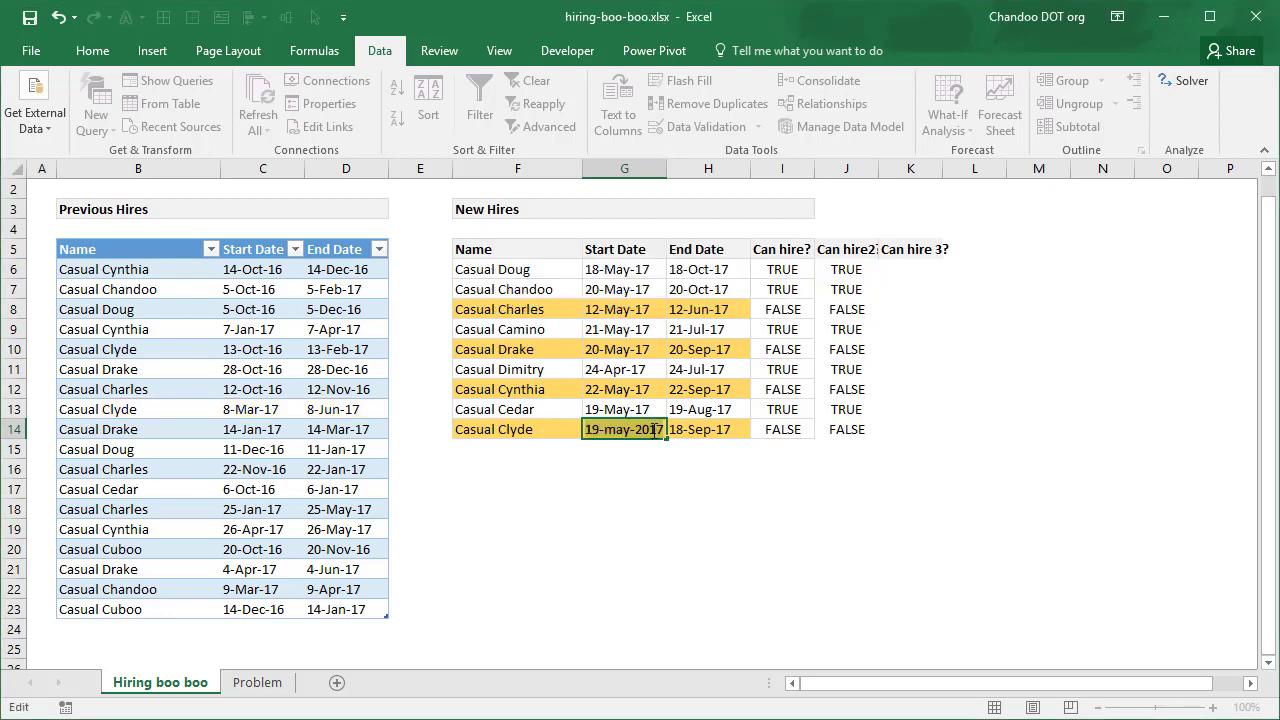
click(651, 429)
key(ctrl+shift+Left)
text(jun)
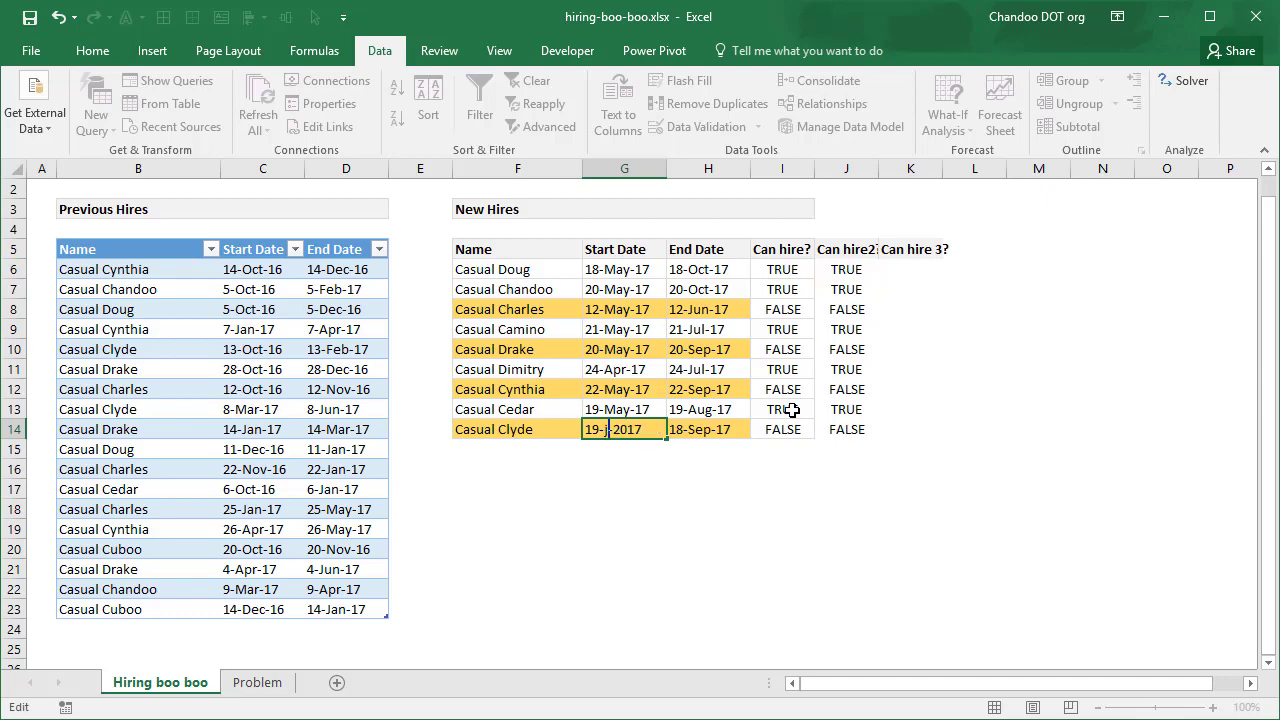
key(Return)
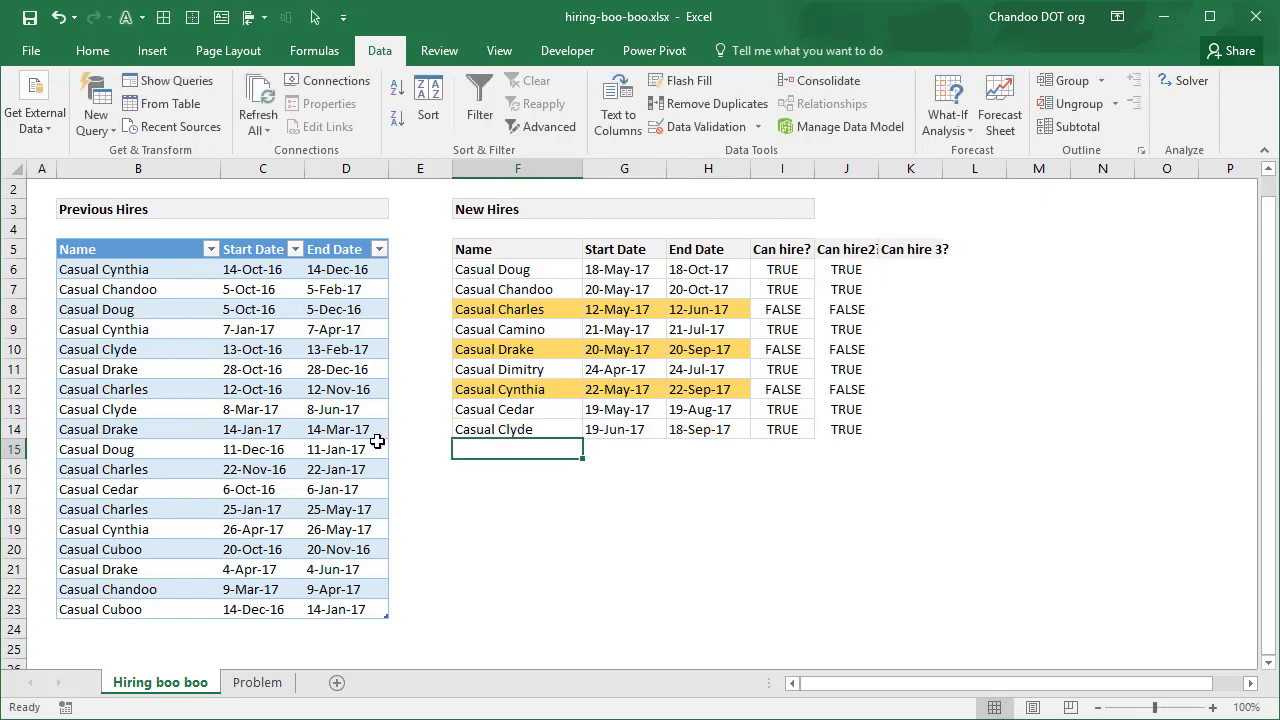
Compare the previous contract's end date in D13 with the last new hire's name and start date in F14:G14
click(358, 410)
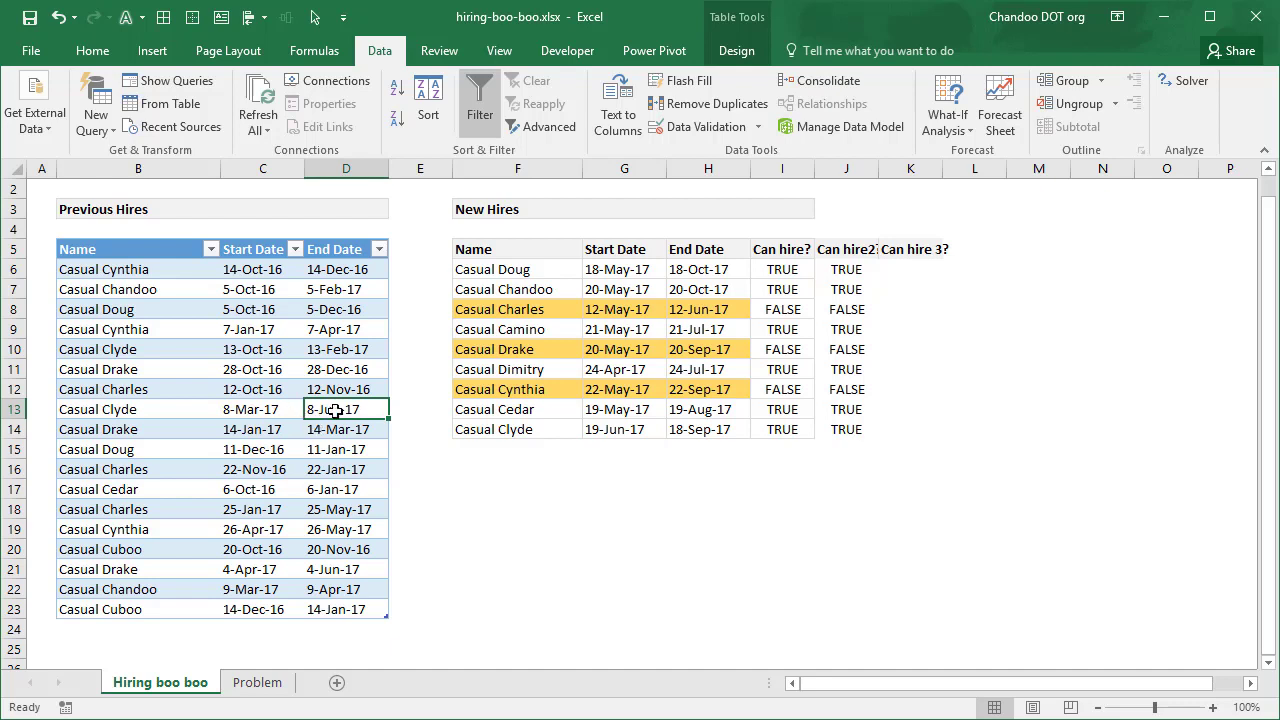
drag(530, 430, 660, 429)
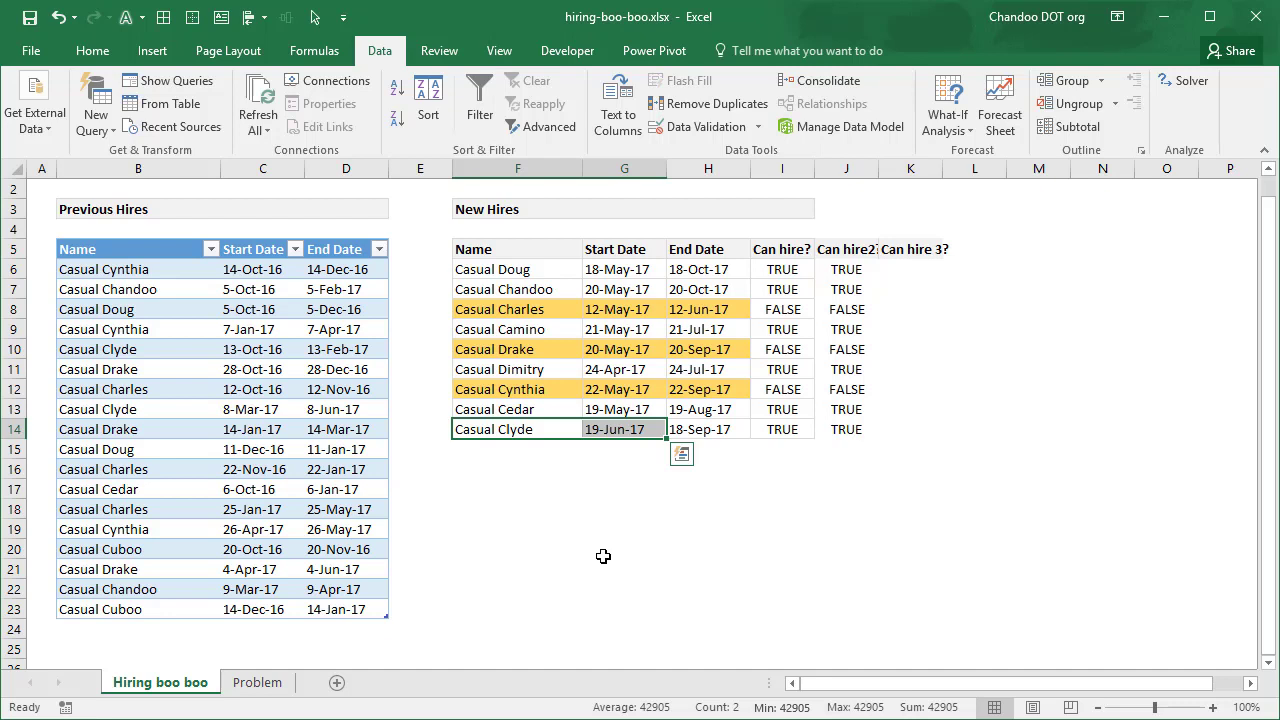
click(603, 556)
scroll(556, 590, up, 1)
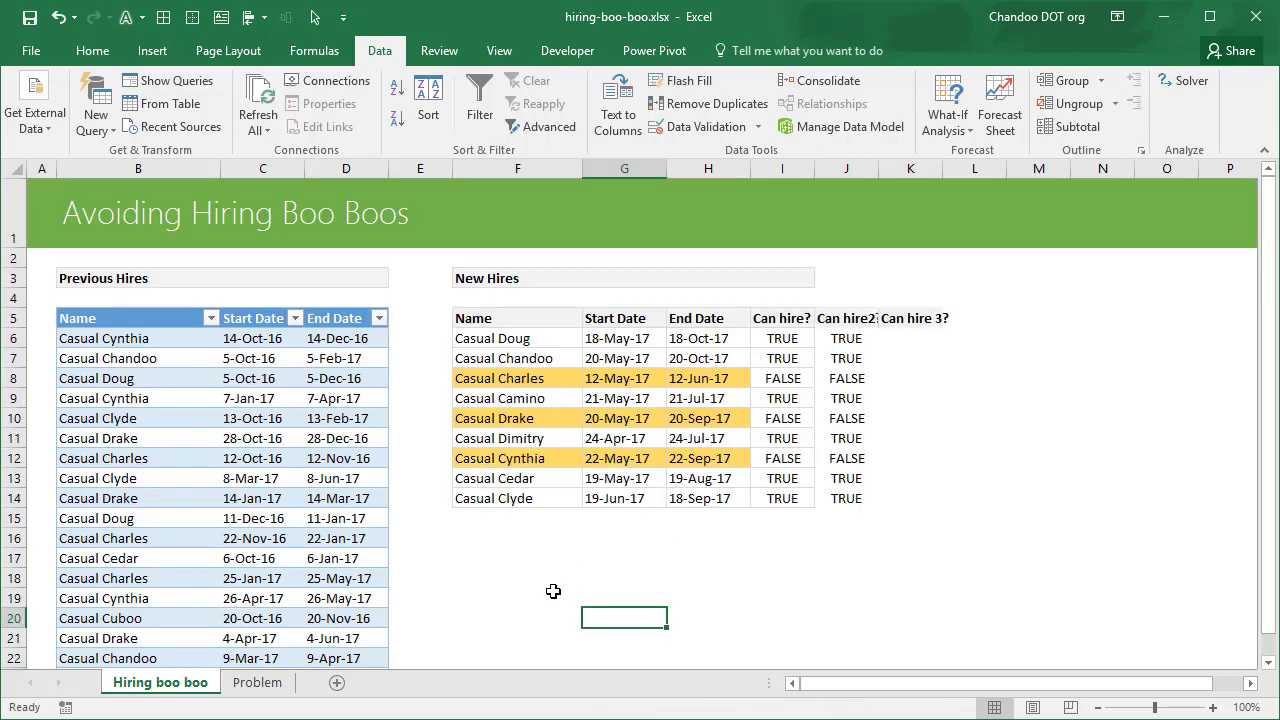